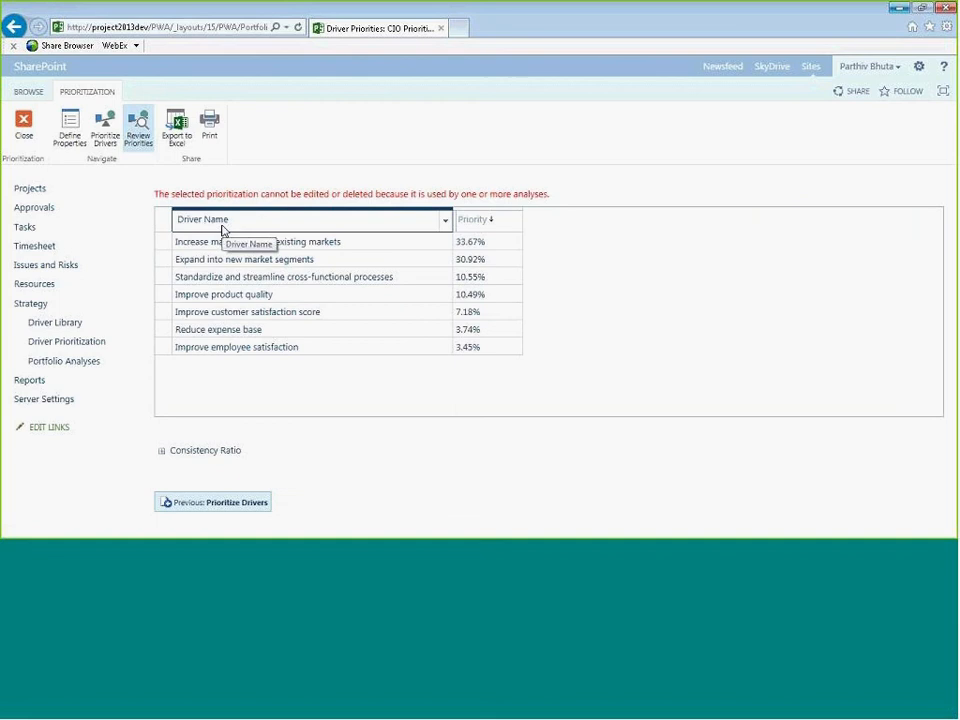
# - Close the CIO prioritization review and open the COO Prioritization from the driver prioritization list
pyautogui.click(224, 241)
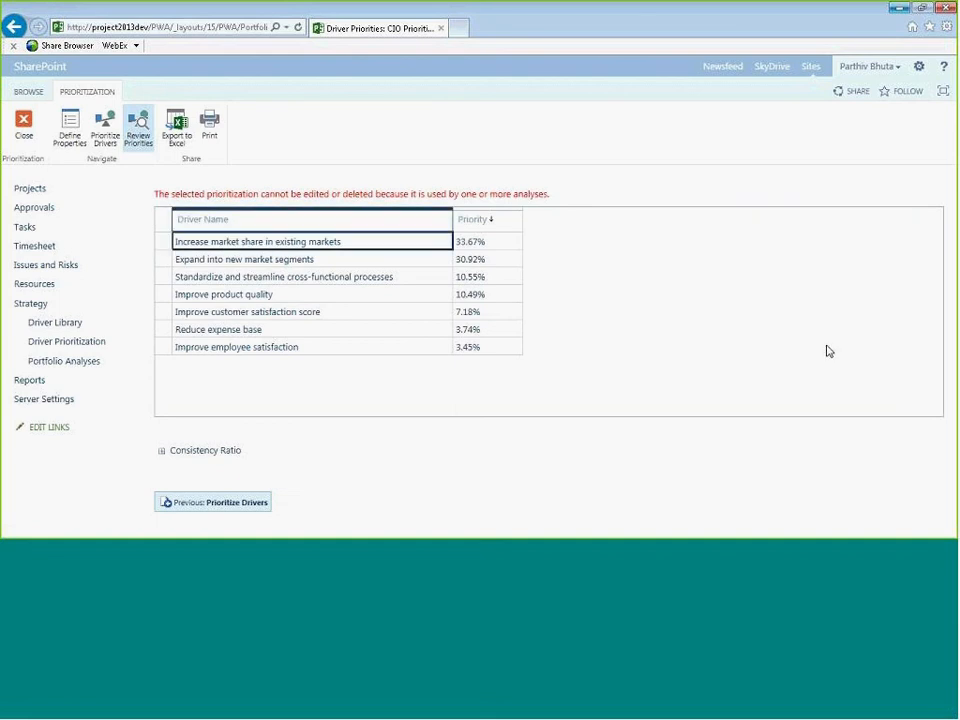
pyautogui.click(22, 122)
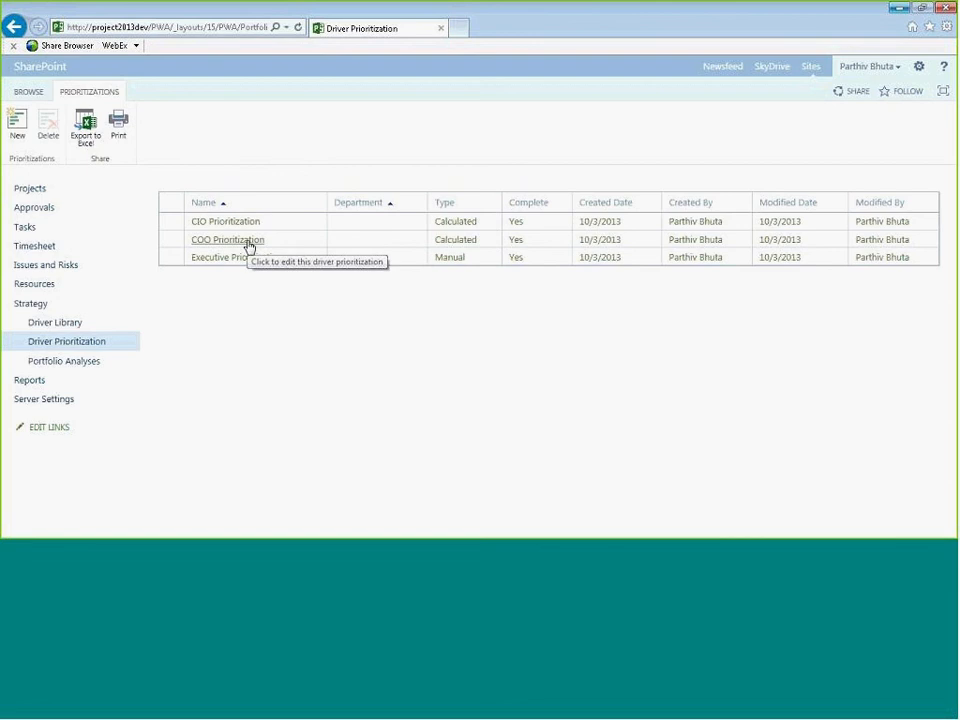
pyautogui.click(248, 244)
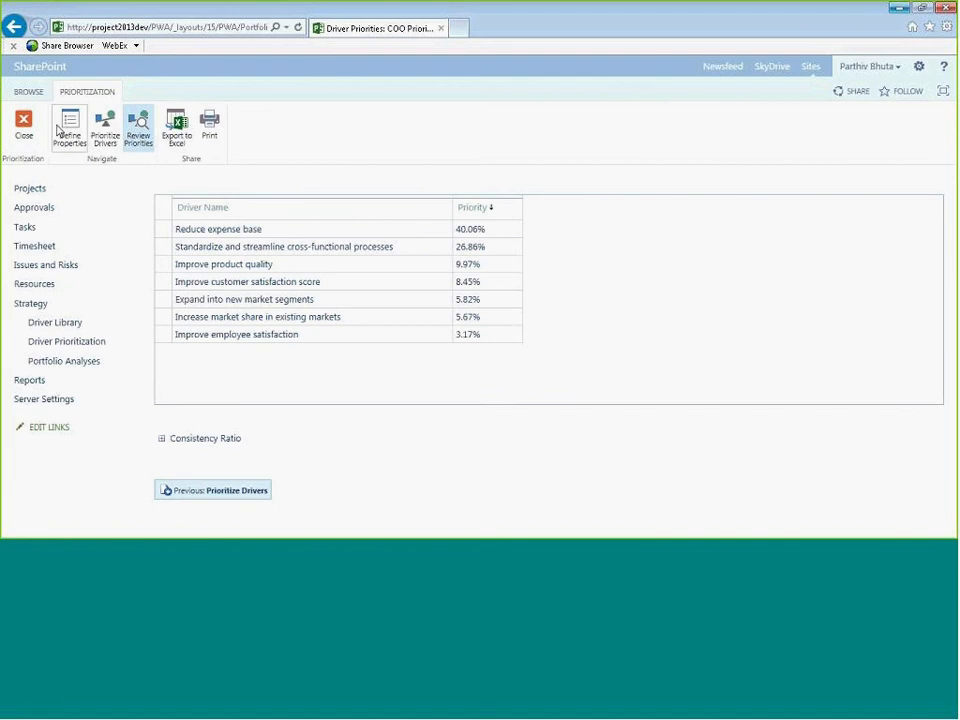
# - Open the driver comparisons and set Expand into new market segments as less important than Improve customer satisfaction score
pyautogui.click(96, 133)
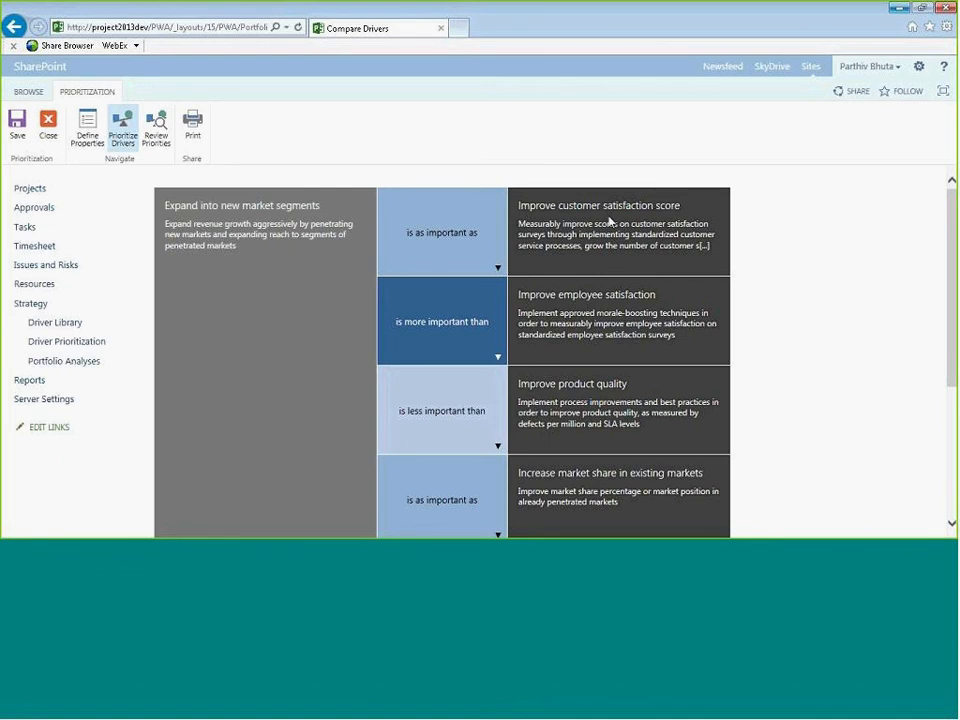
pyautogui.click(497, 269)
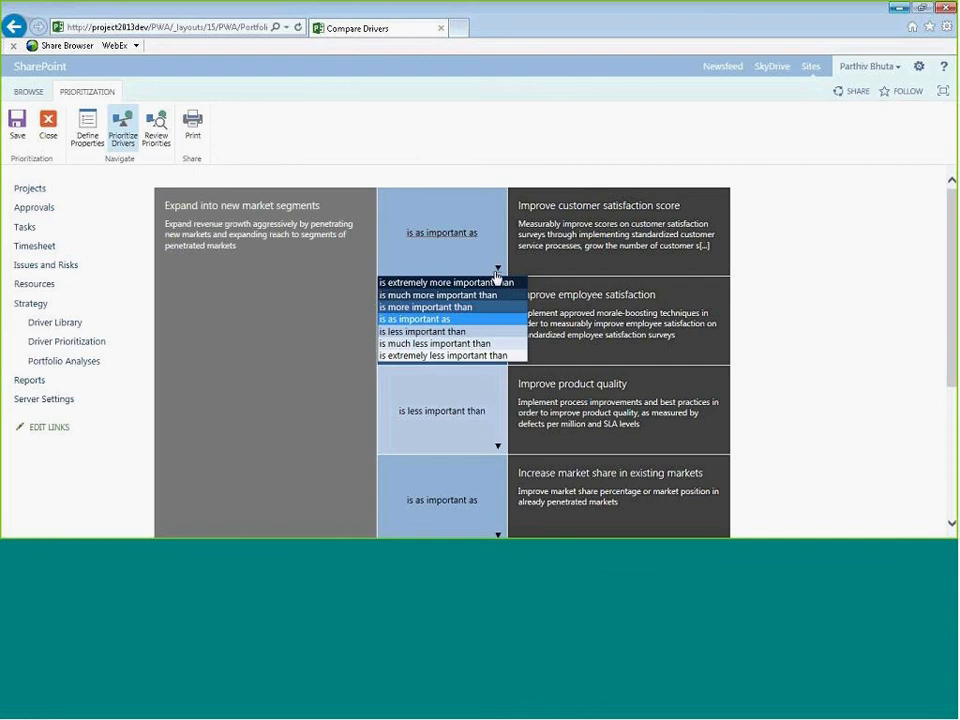
pyautogui.click(420, 332)
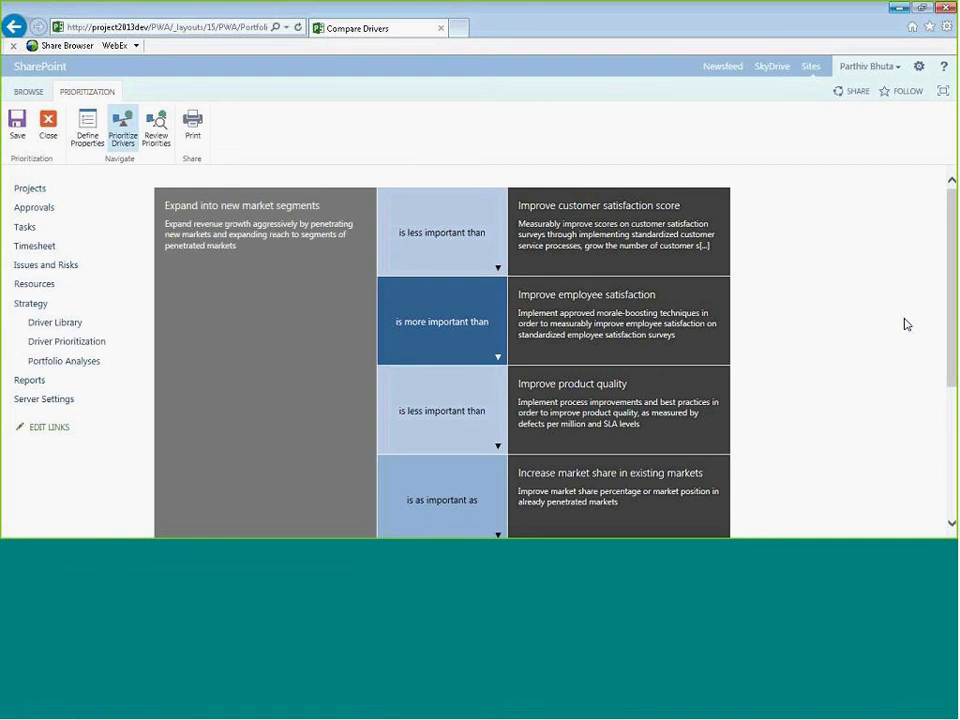
# - Advance through the next two drivers' comparisons to reach Improve employee satisfaction
pyautogui.scroll(-1, 909, 328)
pyautogui.scroll(-3, 909, 328)
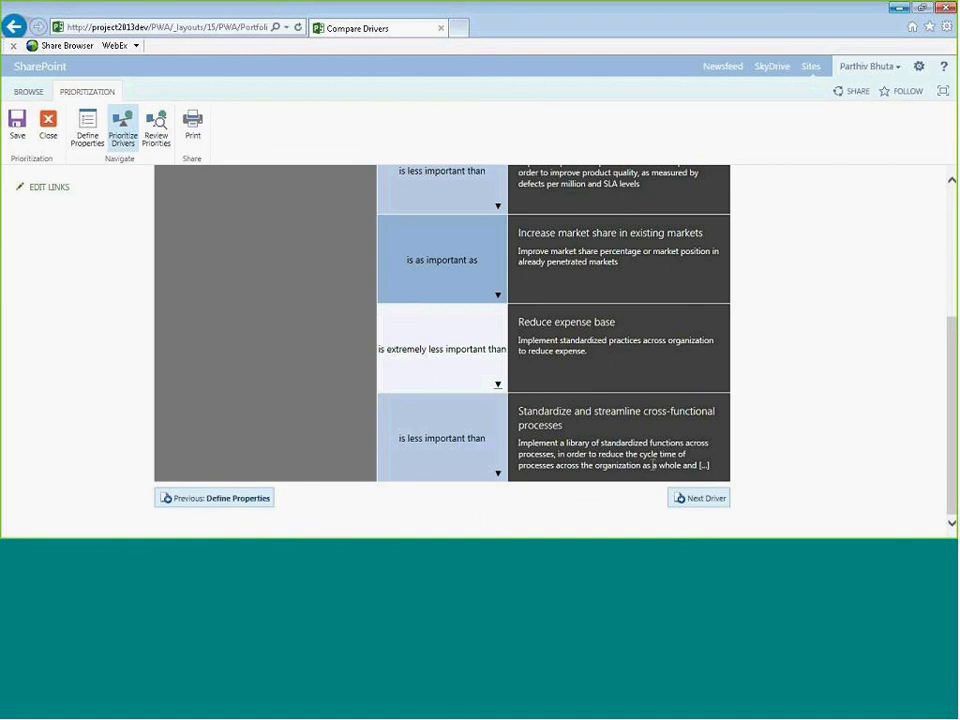
pyautogui.click(692, 497)
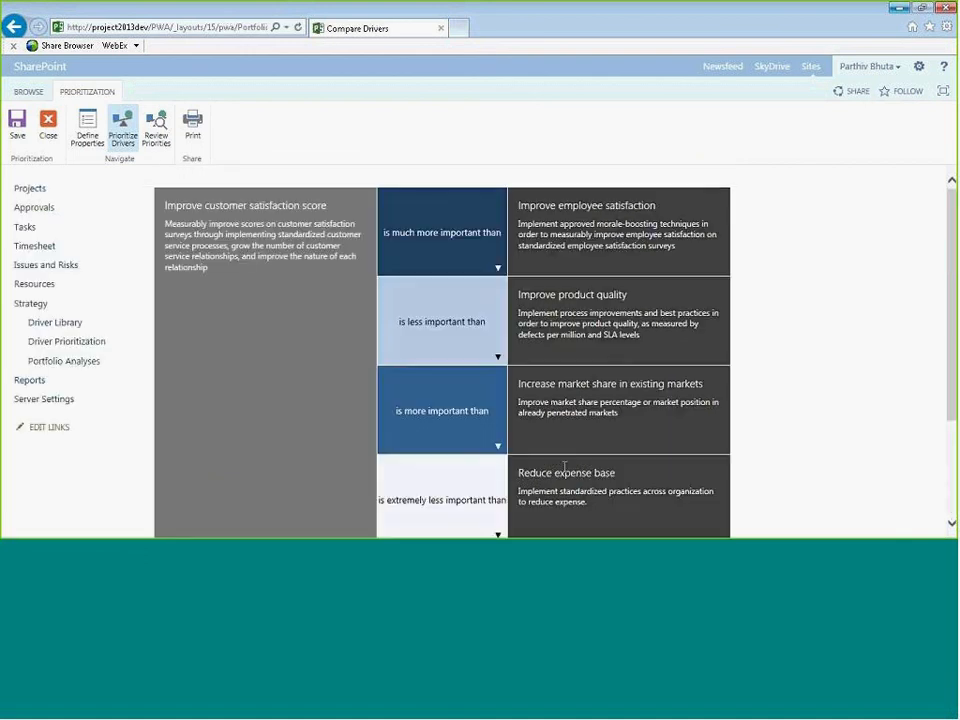
pyautogui.scroll(-1, 625, 425)
pyautogui.scroll(-2, 625, 425)
pyautogui.click(698, 503)
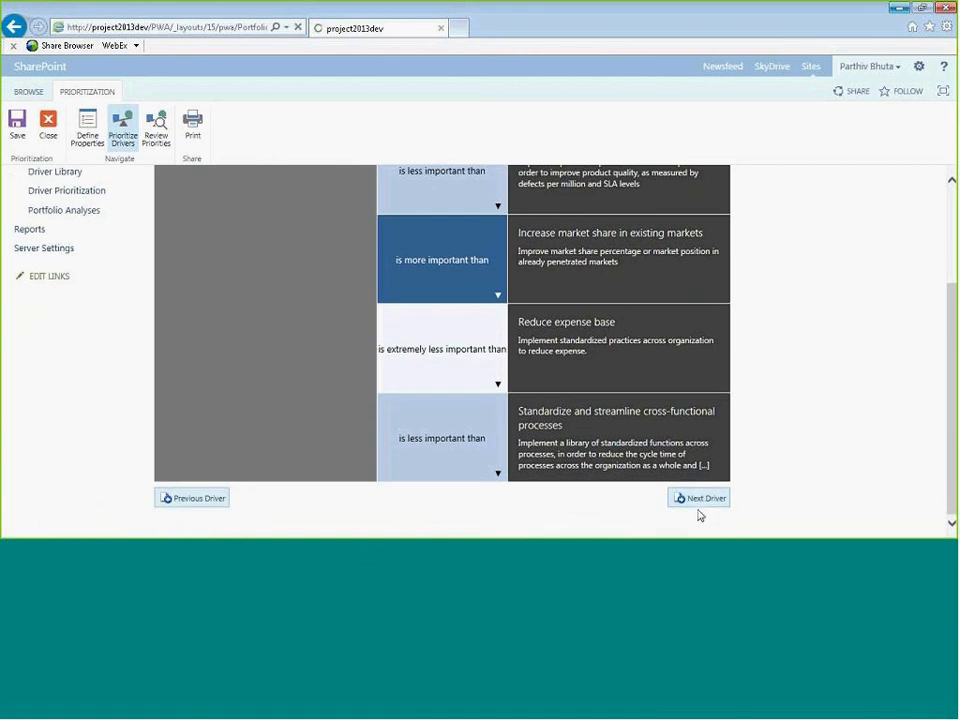
# - Review the recalculated COO driver priorities and expand the Consistency Ratio section
pyautogui.scroll(-2, 746, 428)
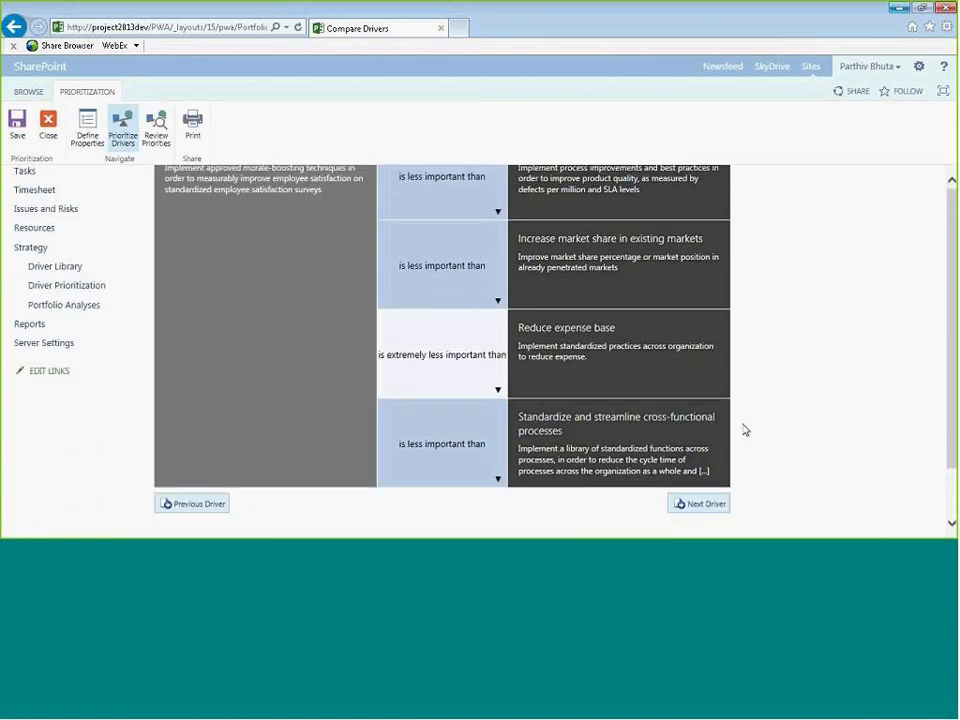
pyautogui.scroll(2, 459, 420)
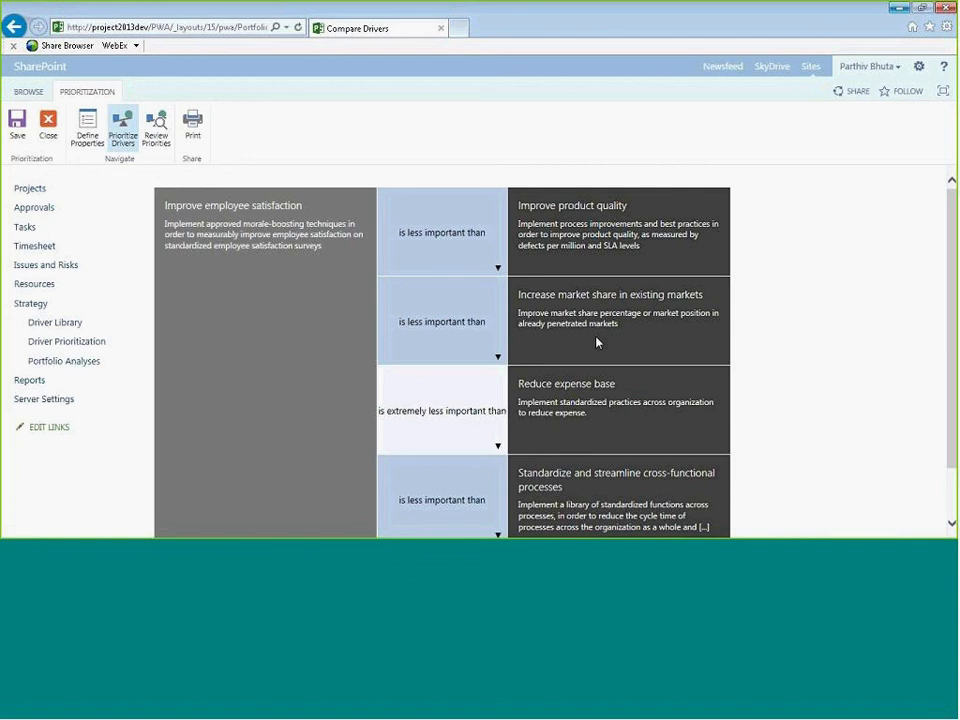
pyautogui.scroll(-2, 613, 334)
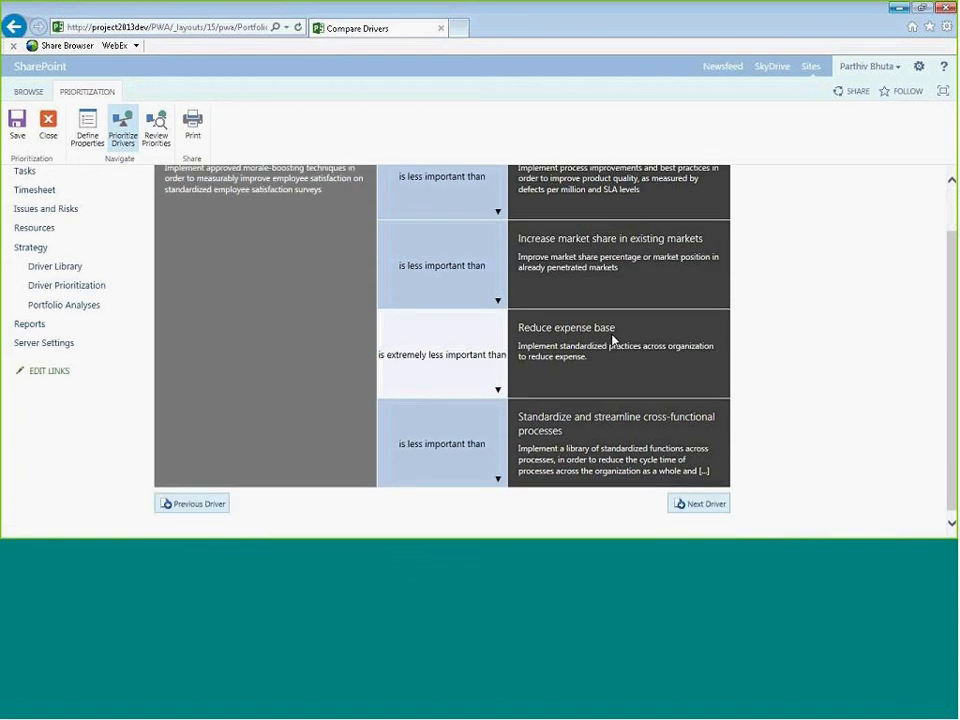
pyautogui.scroll(2, 613, 341)
pyautogui.click(156, 127)
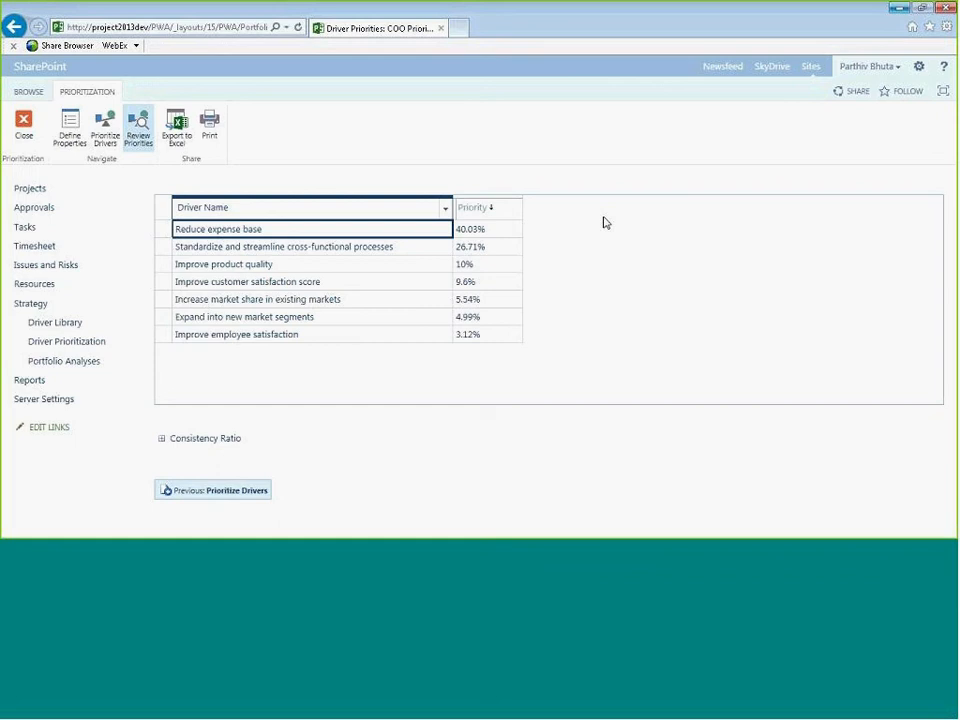
pyautogui.click(162, 439)
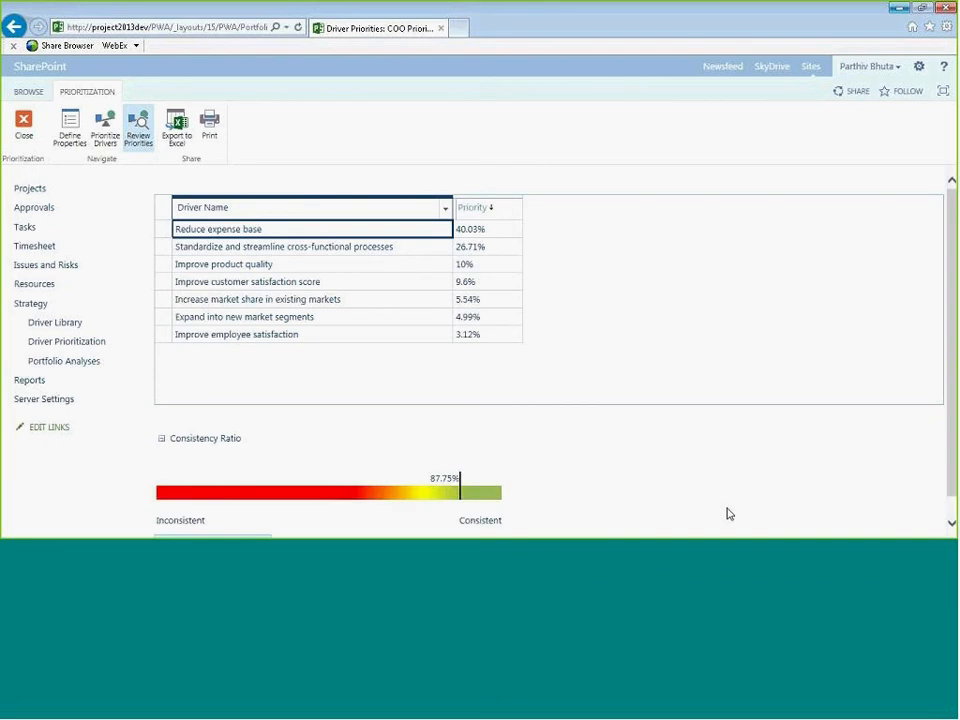
pyautogui.scroll(-1, 728, 507)
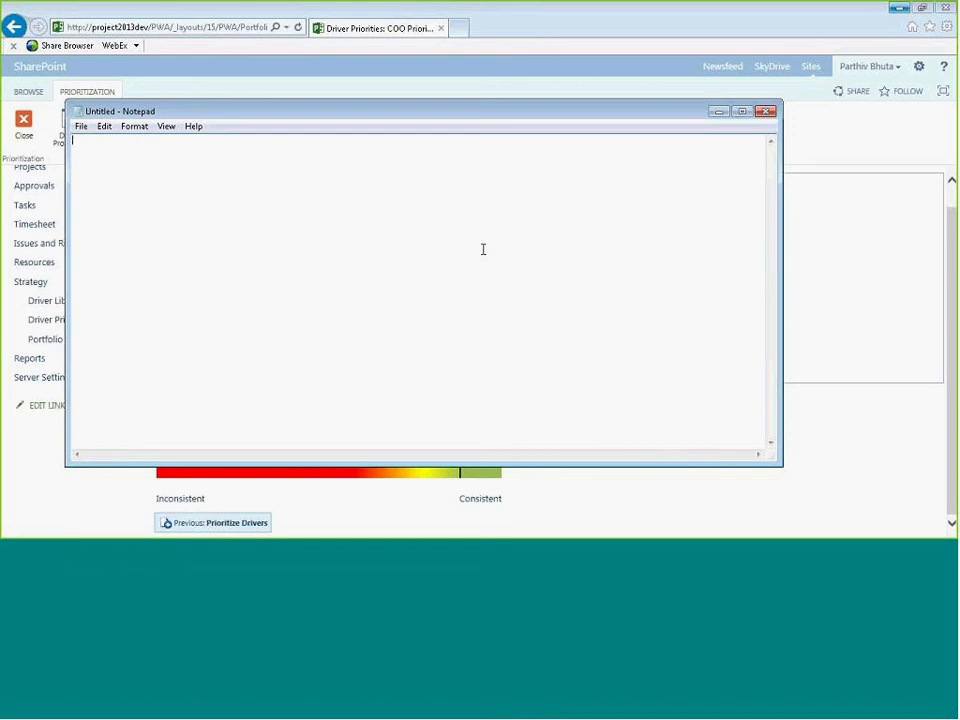
# - Switch to Notepad and write the example comparisons A = B, C > B and A > C on separate lines
pyautogui.write('A = B')
pyautogui.press('Return')
pyautogui.write('C > B')
pyautogui.press('Return')
pyautogui.press('Return')
pyautogui.write('A > C')
pyautogui.press('Return')
pyautogui.press('Return')
pyautogui.press('Up')
# - Return to the browser and close the COO prioritization review
pyautogui.click(906, 238)
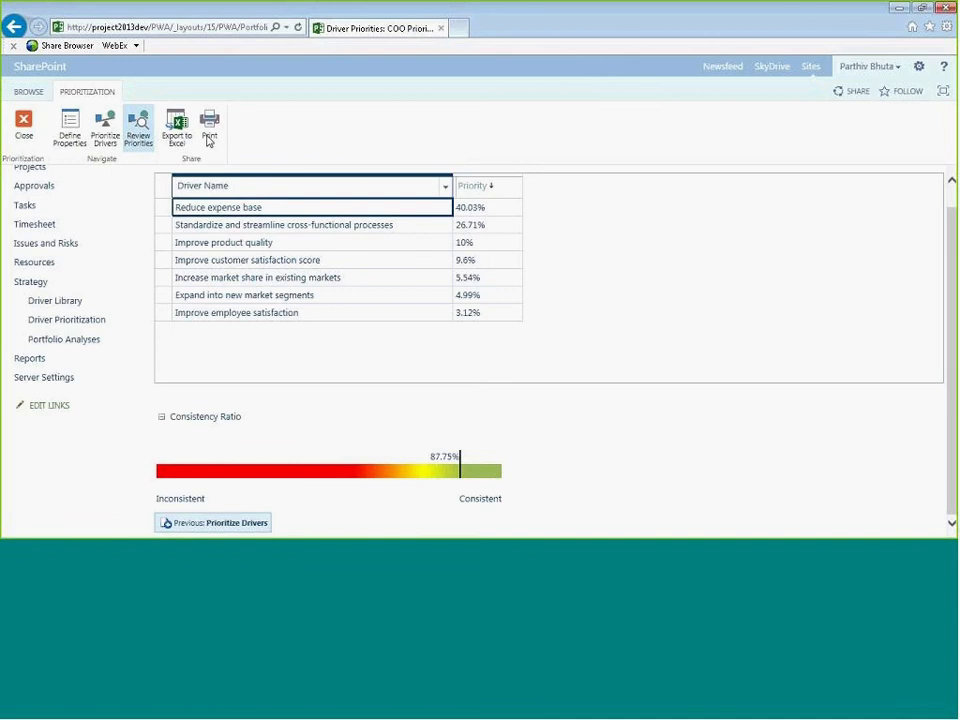
pyautogui.click(24, 125)
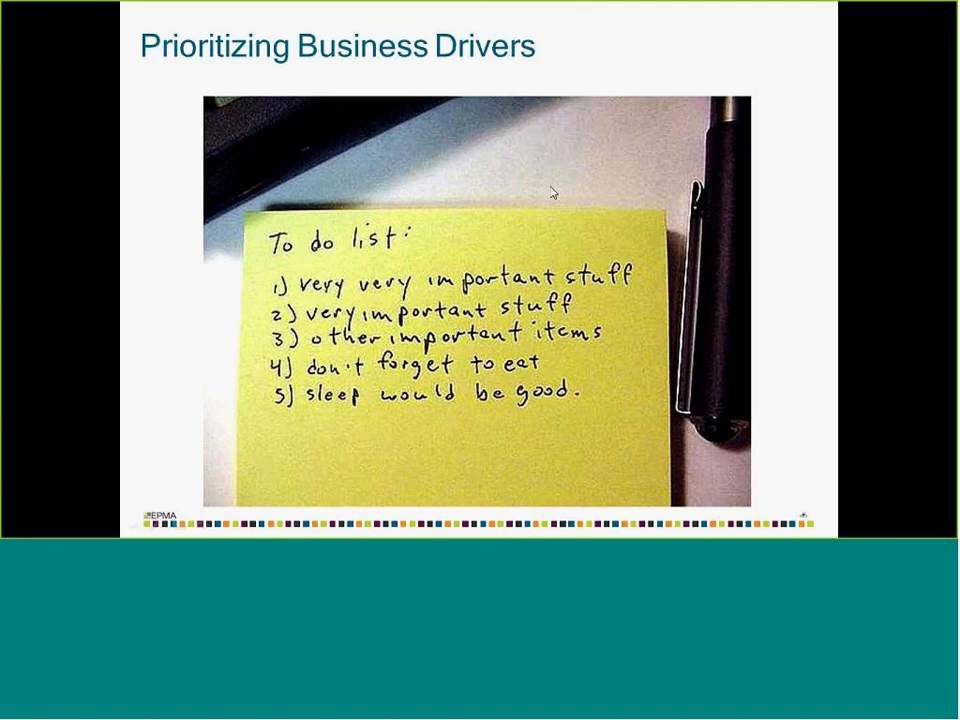
pyautogui.click(551, 187)
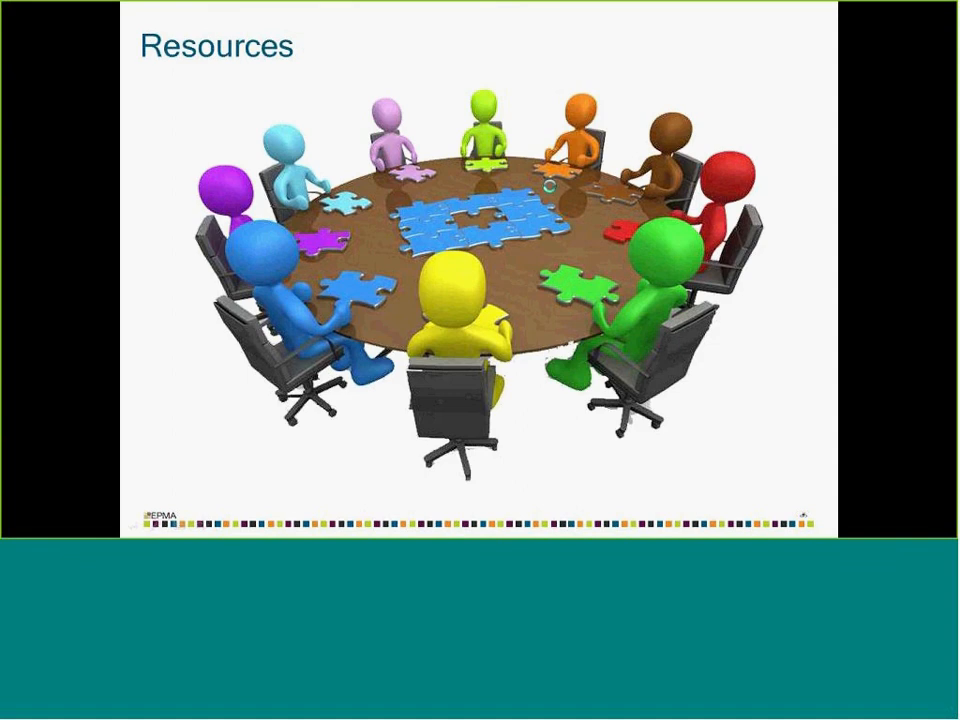
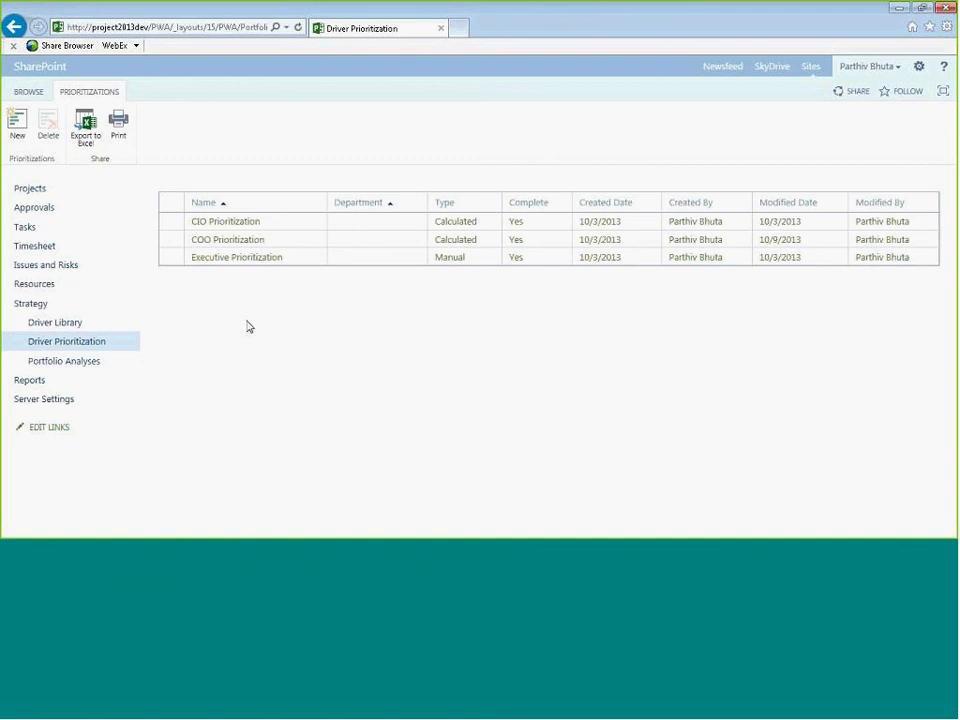
# - Open Project Dependencies from Portfolio Analyses and view the available new dependency types
pyautogui.click(71, 364)
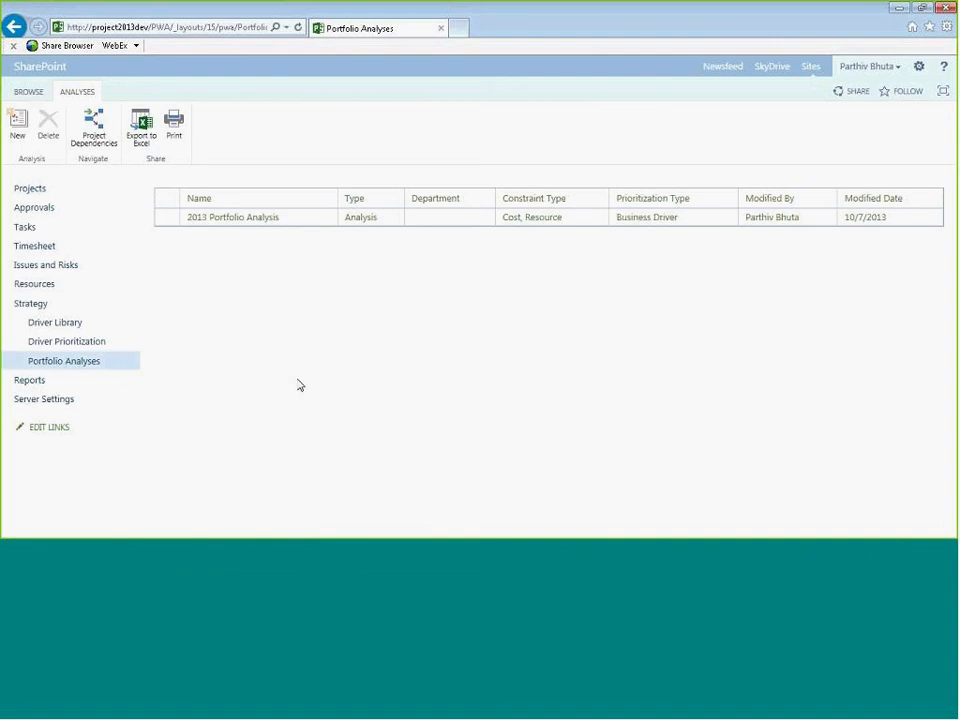
pyautogui.click(58, 362)
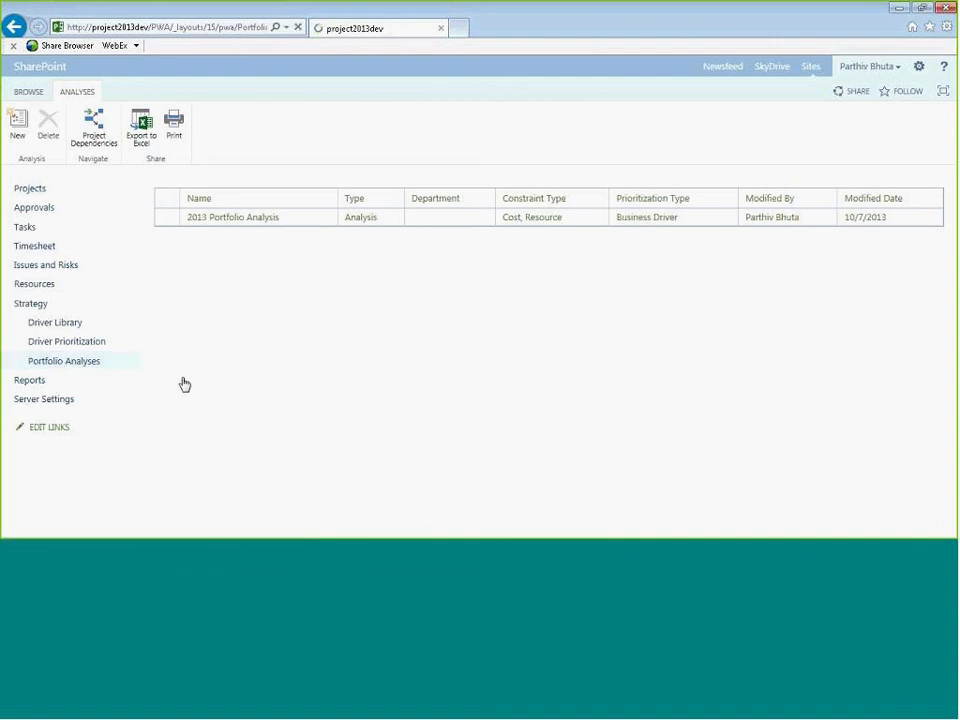
pyautogui.click(87, 139)
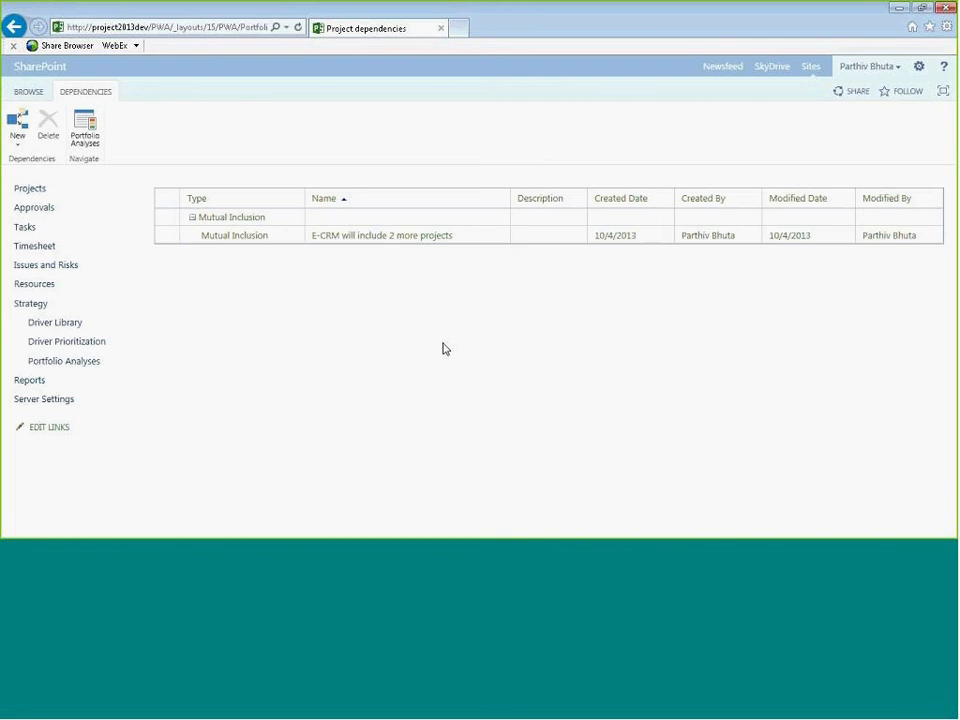
pyautogui.click(8, 146)
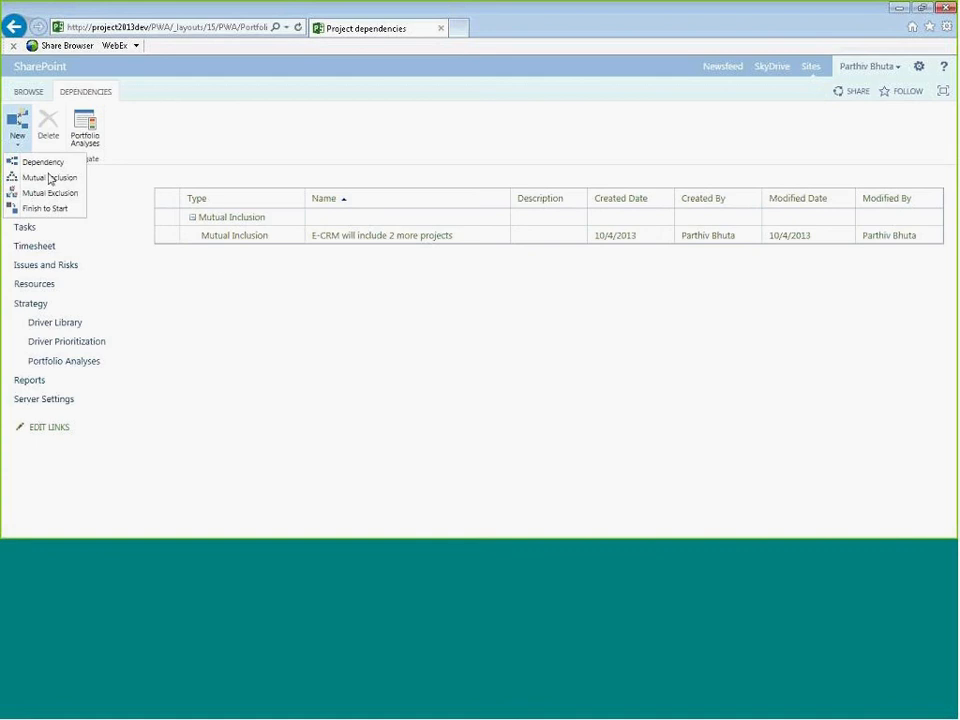
pyautogui.click(366, 353)
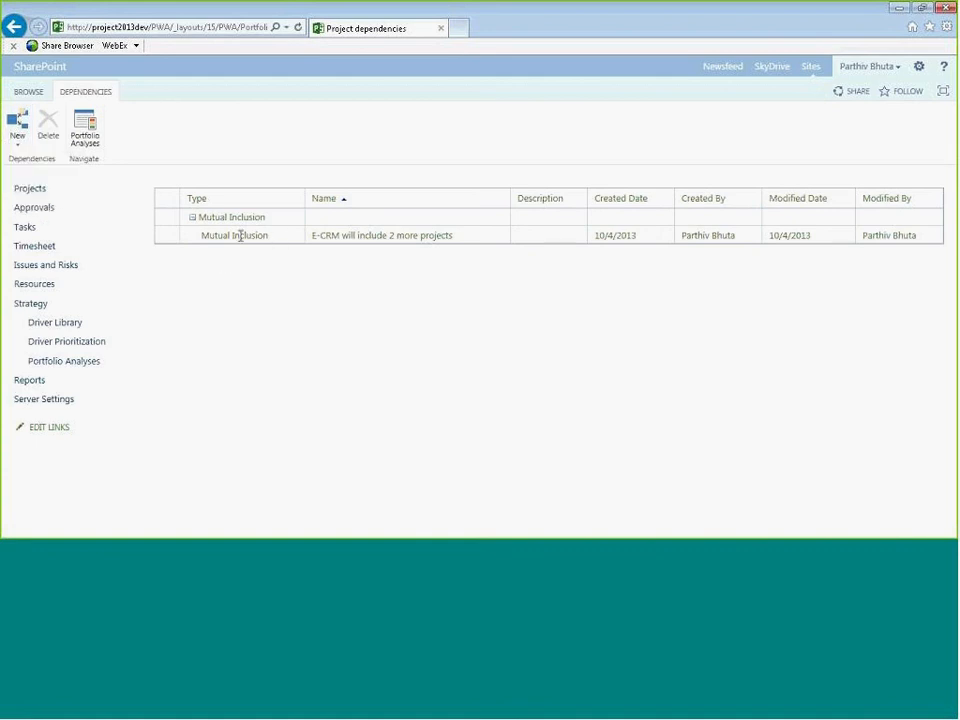
# - Open the E-CRM mutual inclusion dependency to review its name and selected projects, then close it
pyautogui.click(331, 237)
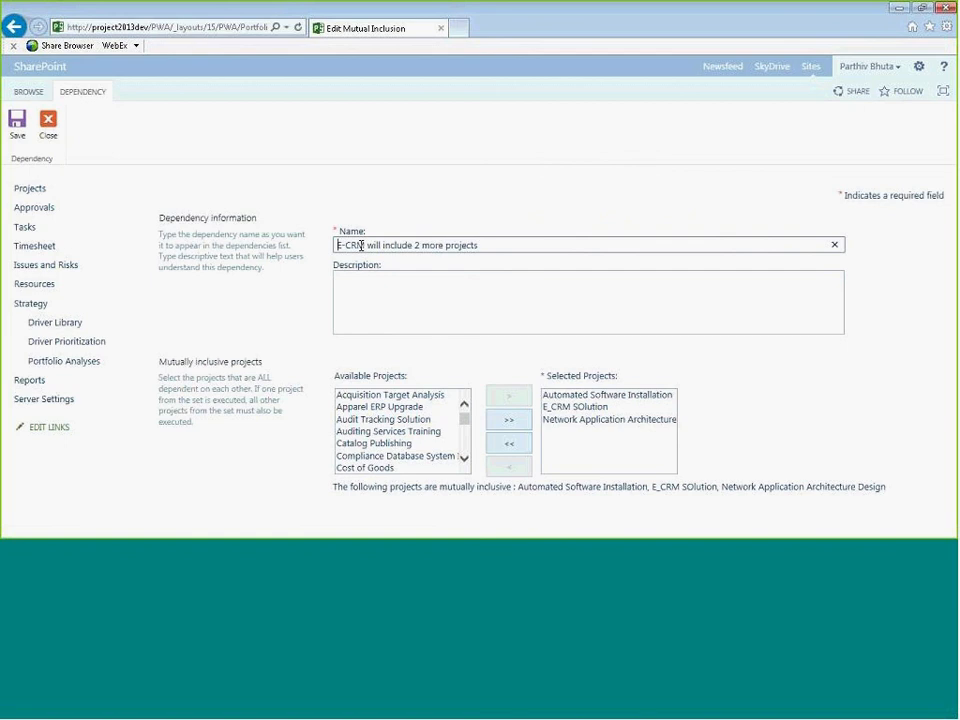
pyautogui.click(347, 244)
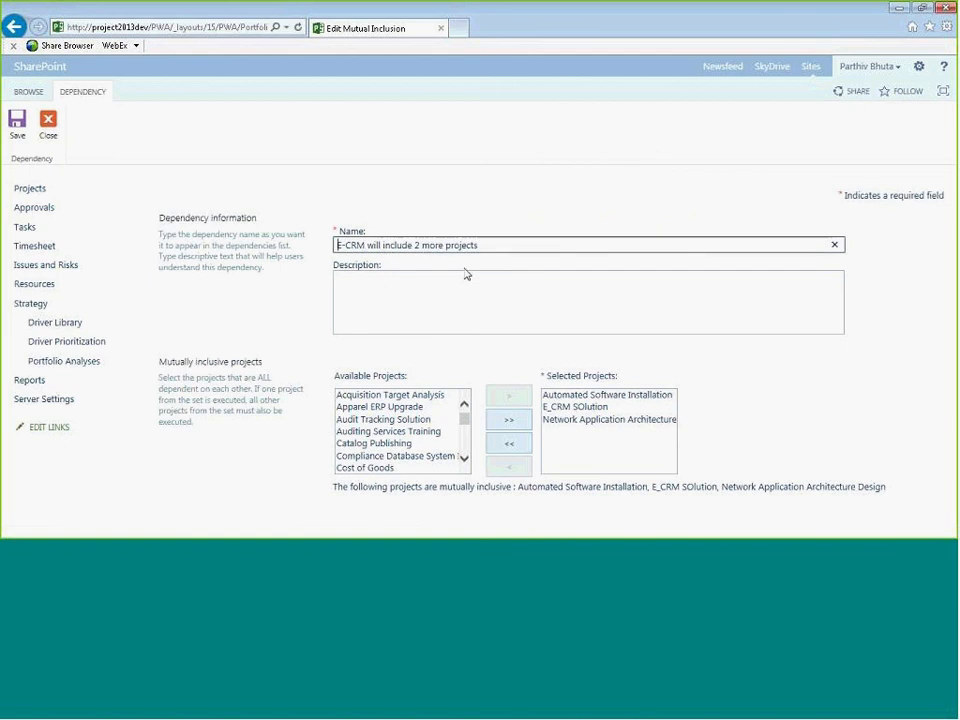
pyautogui.click(600, 419)
pyautogui.click(579, 394)
pyautogui.click(889, 368)
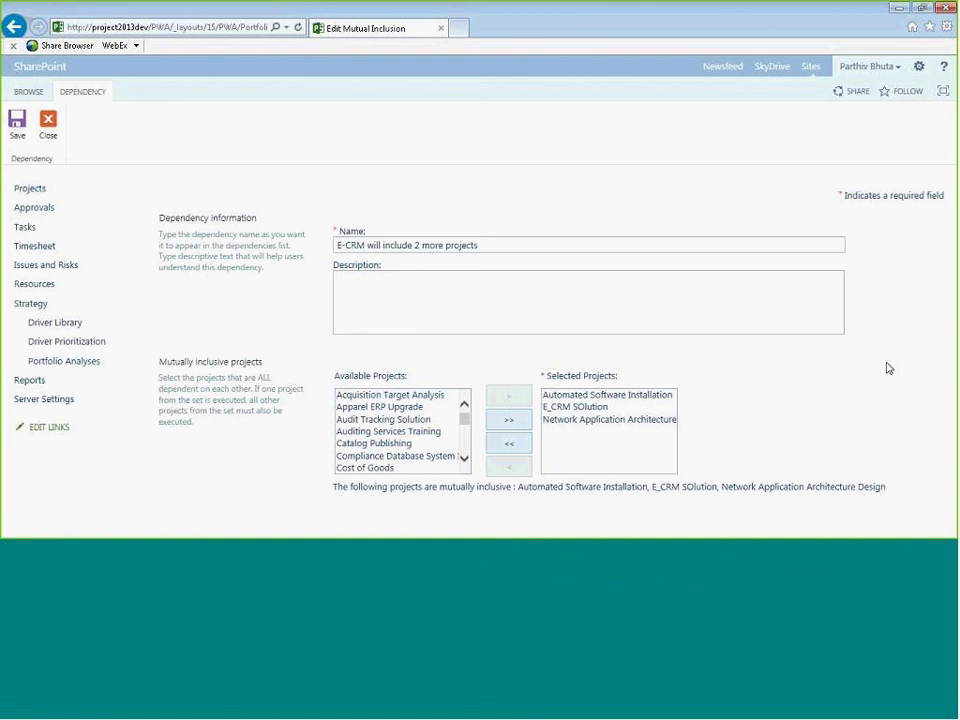
pyautogui.click(55, 137)
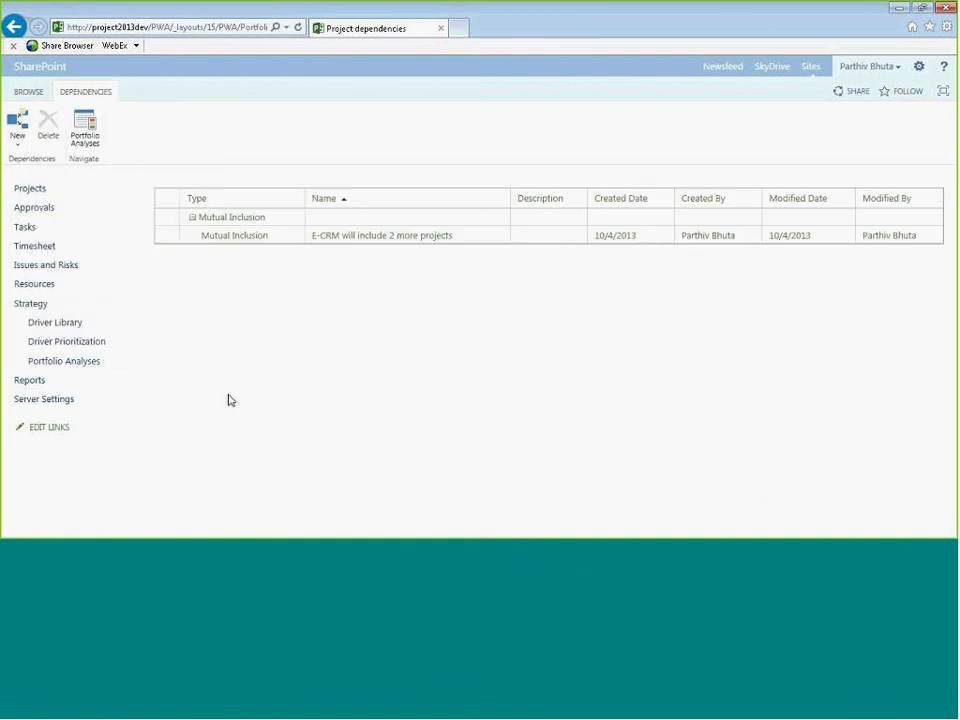
# - Open the 2013 Portfolio Analysis to view its properties, then close it
pyautogui.click(72, 369)
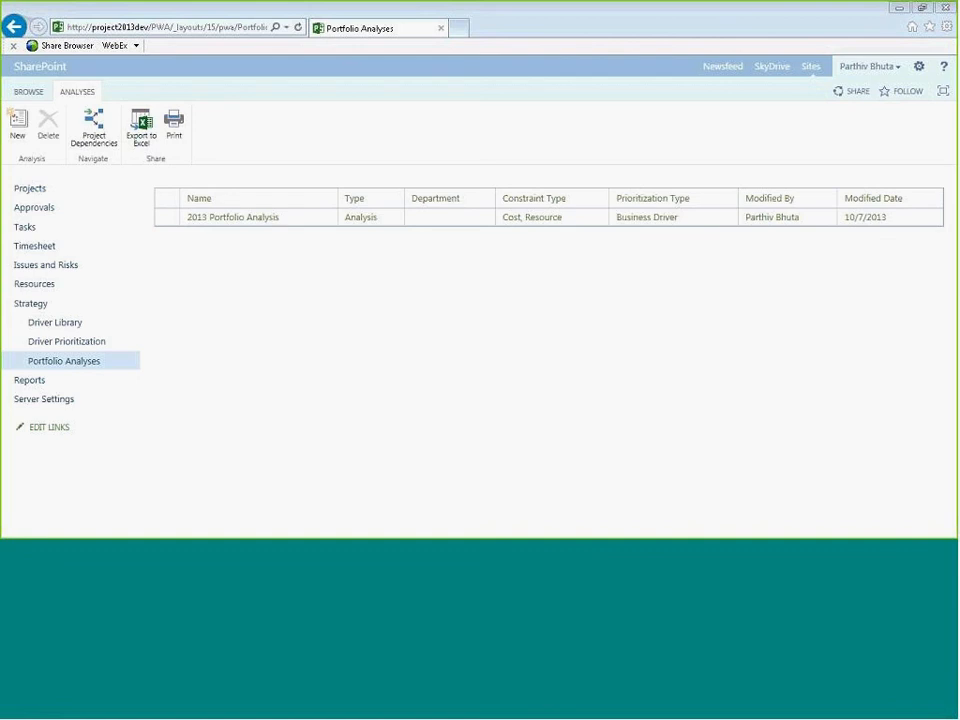
pyautogui.click(237, 221)
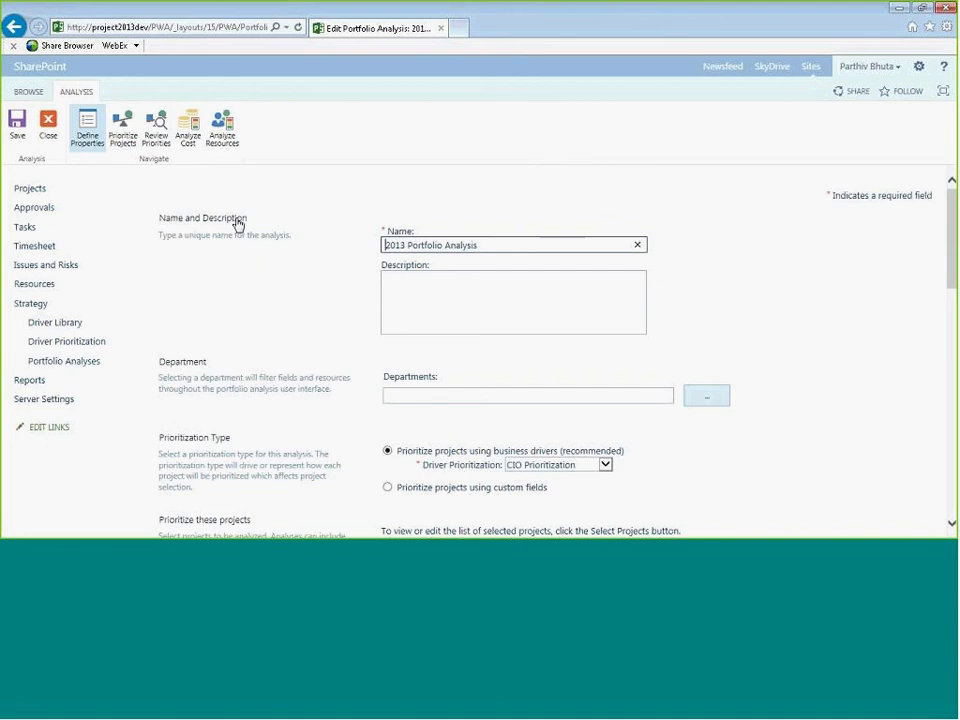
pyautogui.scroll(-1, 237, 222)
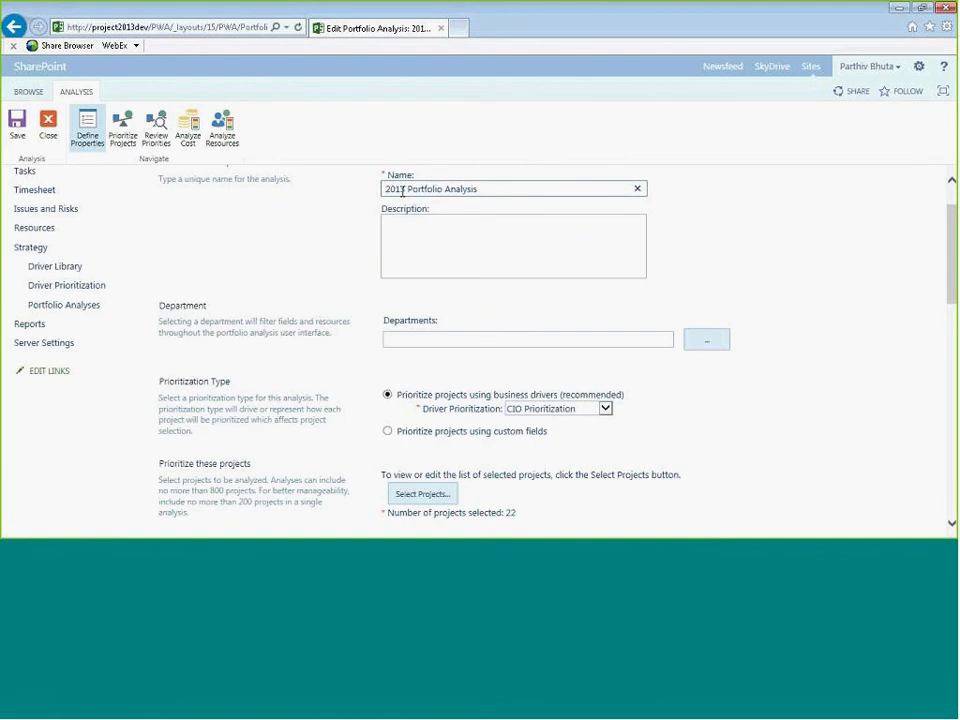
pyautogui.click(48, 125)
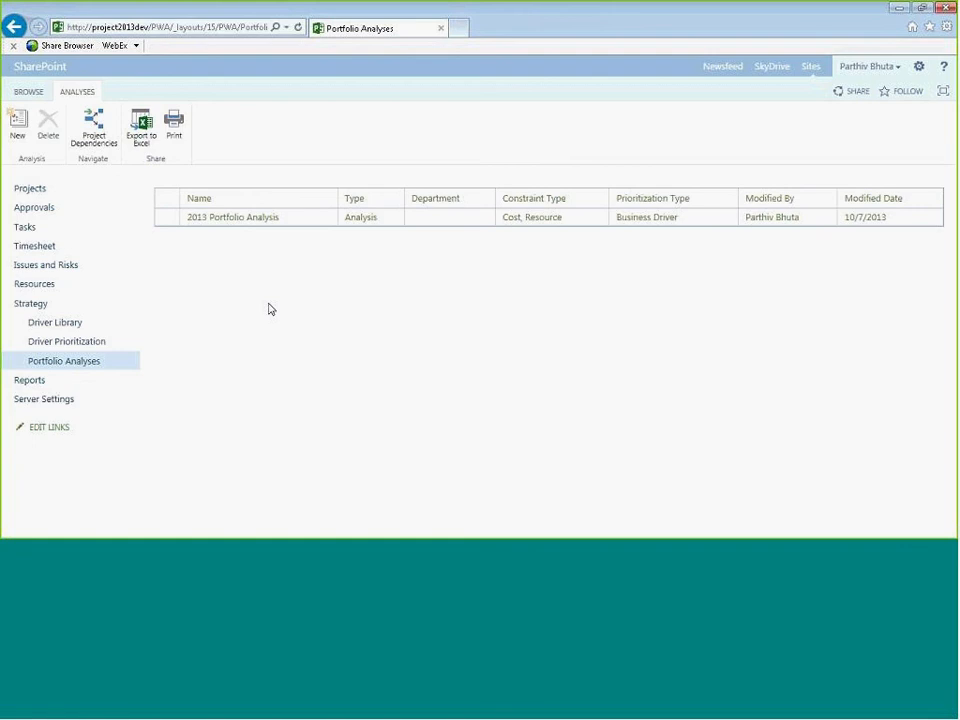
# - Reopen the 2013 Portfolio Analysis and view the driver prioritization choices, keeping CIO Prioritization
pyautogui.click(262, 220)
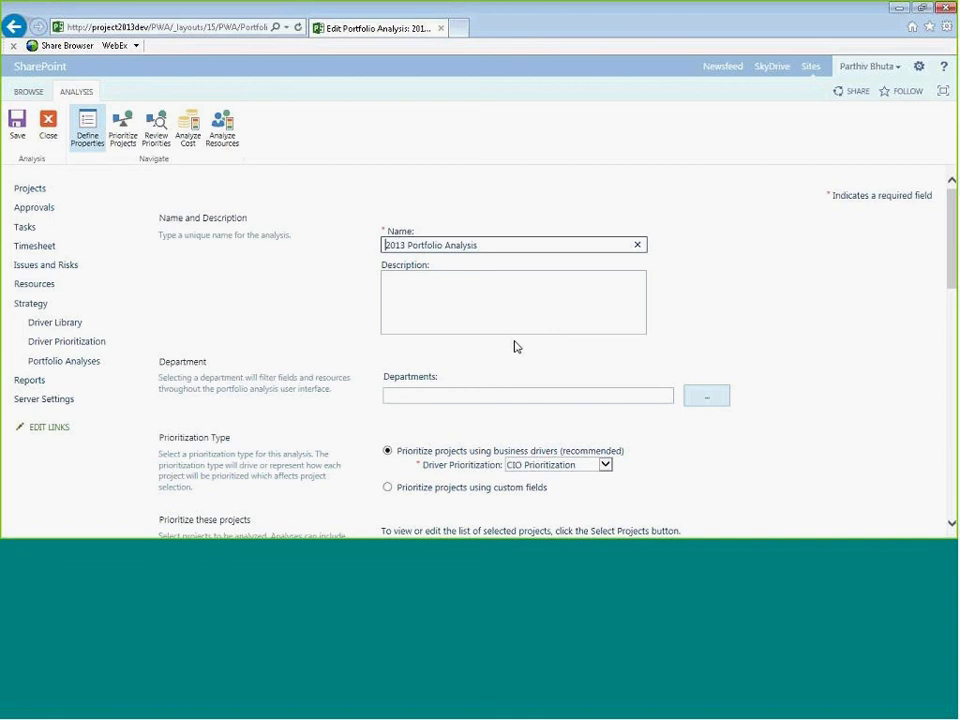
pyautogui.click(608, 311)
pyautogui.scroll(-2, 806, 331)
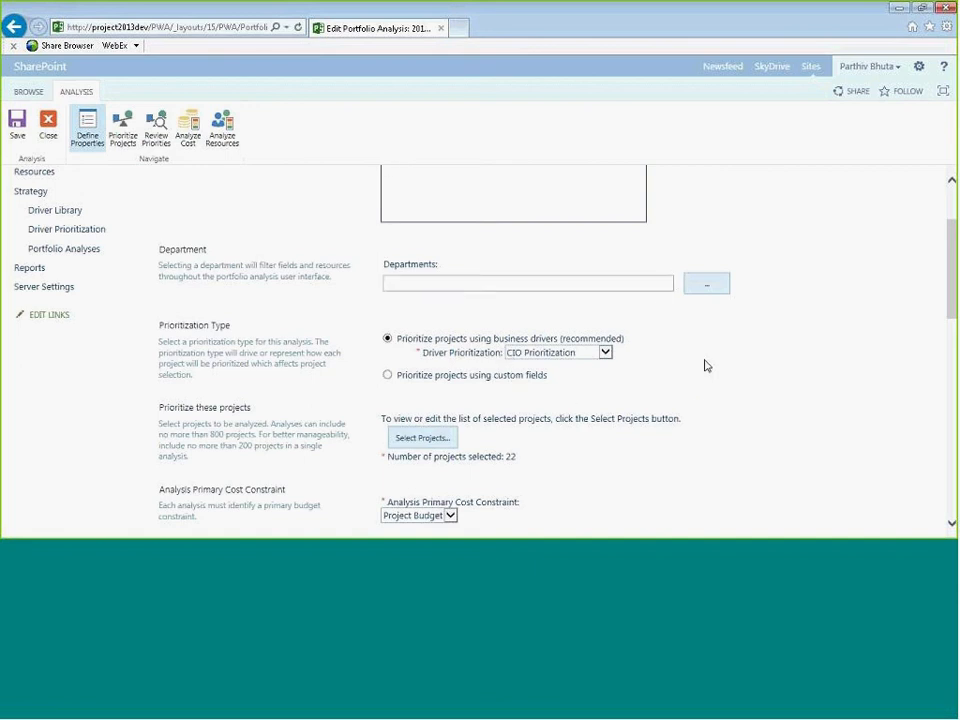
pyautogui.scroll(-1, 725, 360)
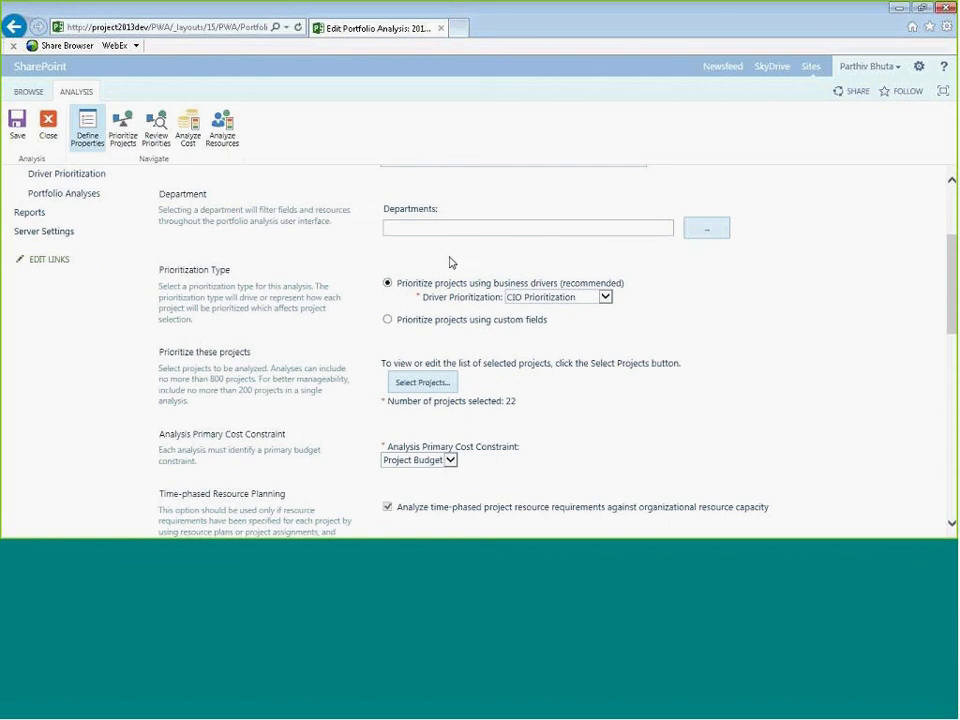
pyautogui.click(605, 298)
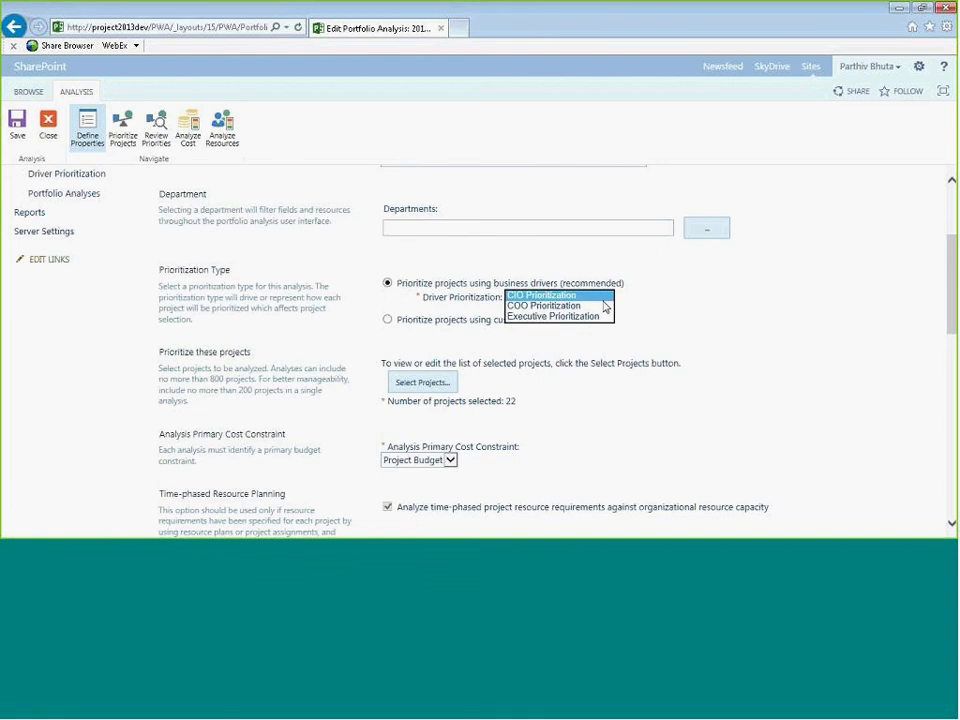
pyautogui.click(709, 327)
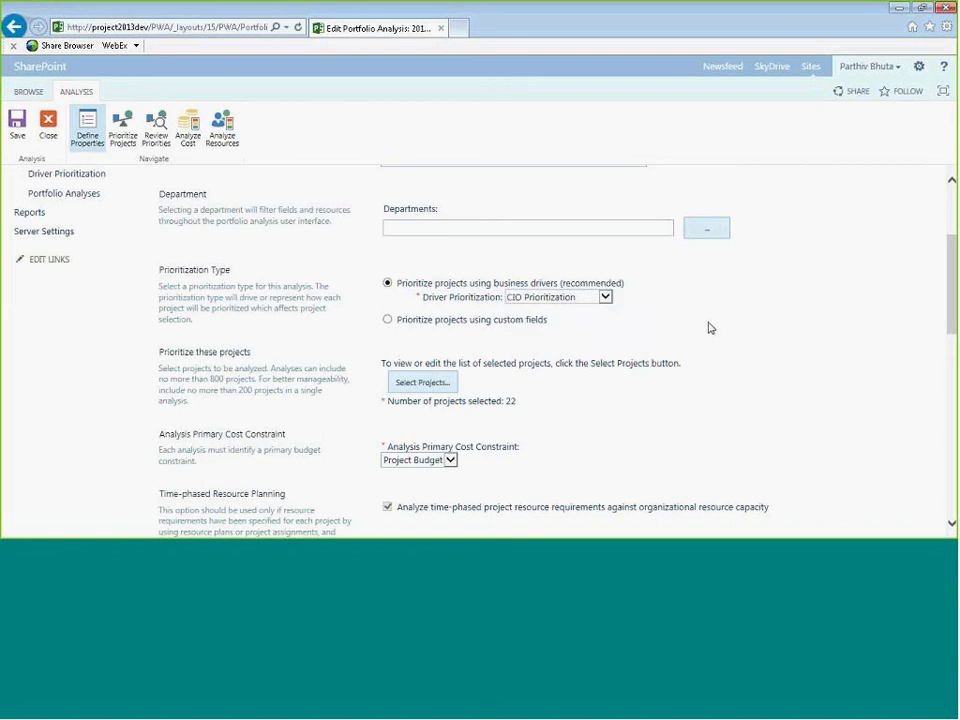
# - Review the projects listed in the Select Projects dialog and close it
pyautogui.click(425, 383)
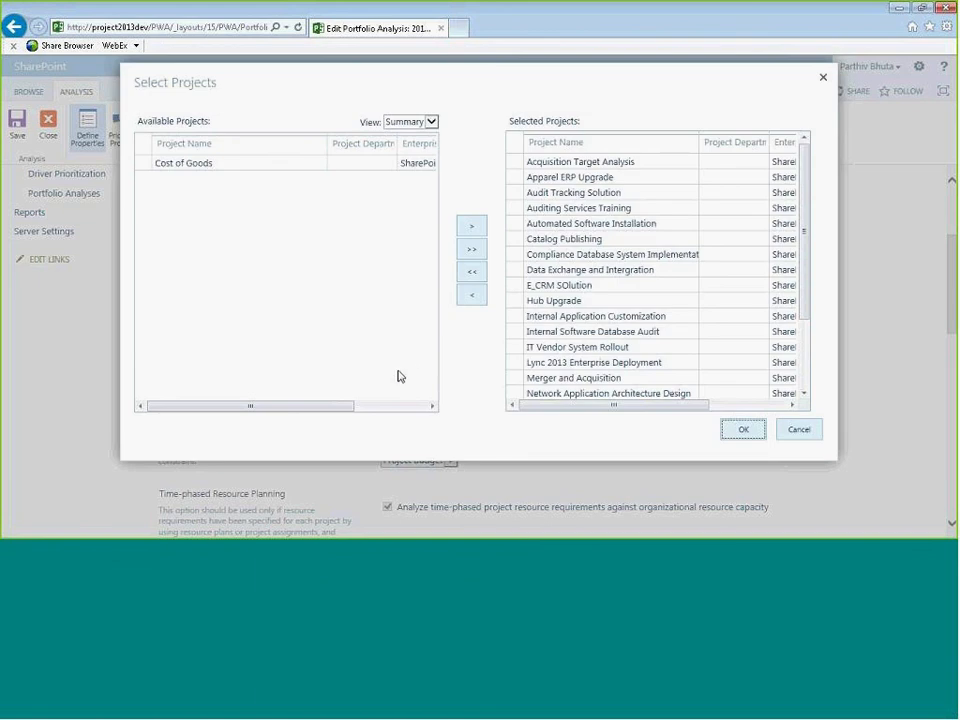
pyautogui.click(809, 256)
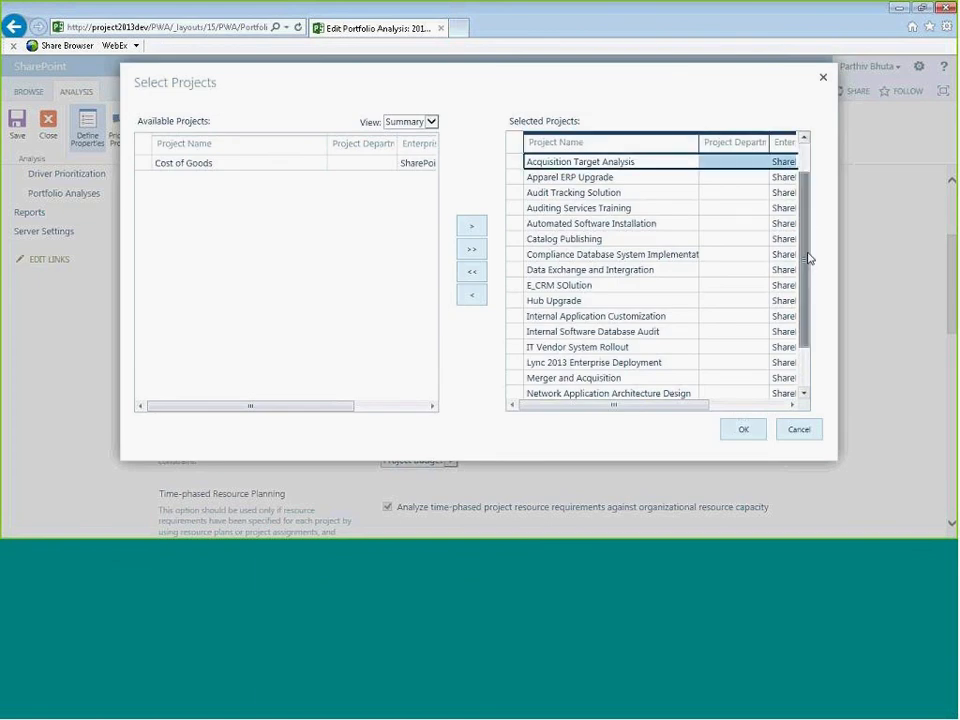
pyautogui.scroll(-3, 810, 291)
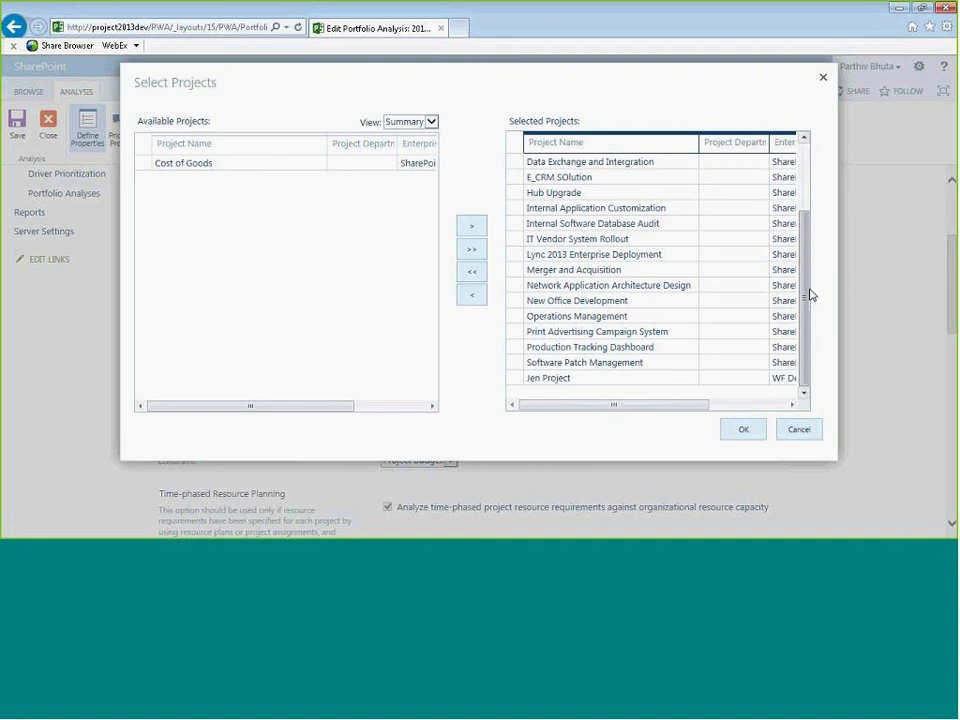
pyautogui.scroll(3, 806, 298)
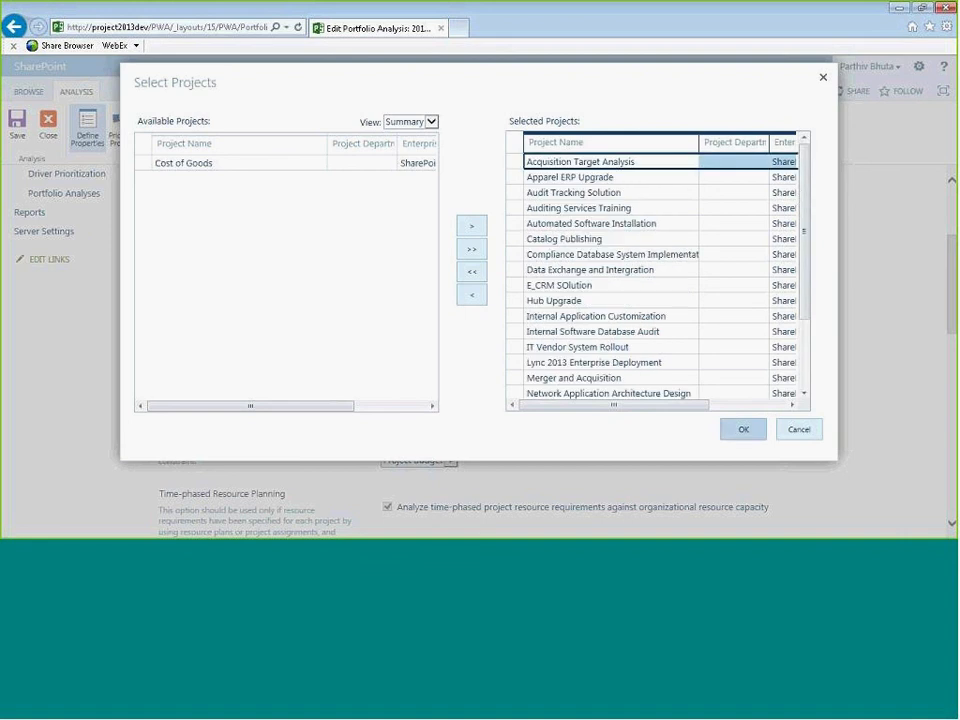
pyautogui.click(740, 430)
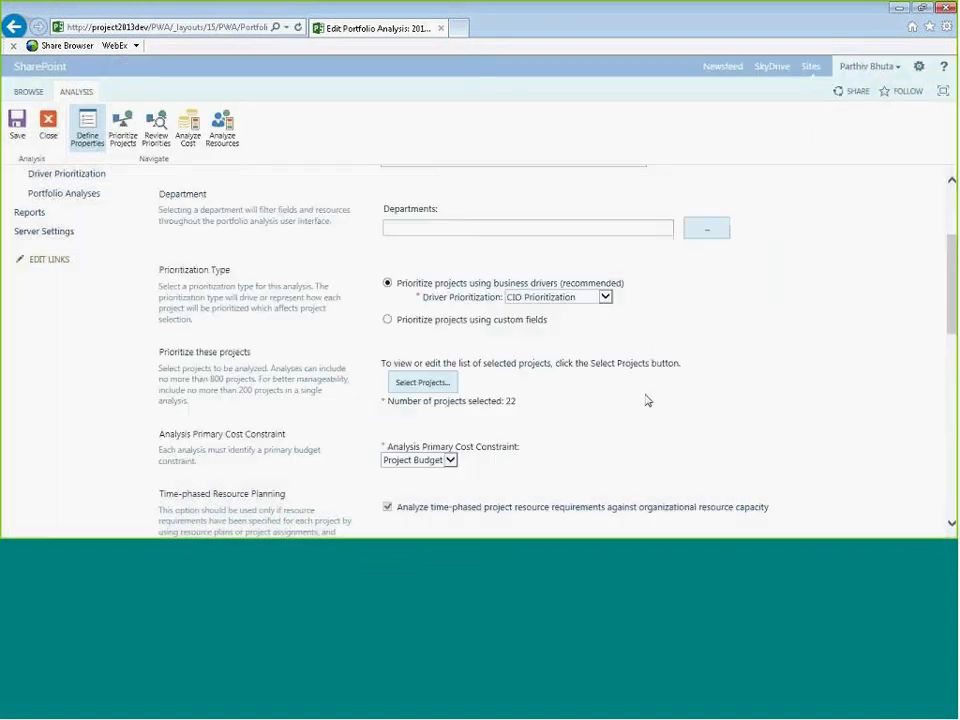
# - Review the analysis's cost constraint, planning horizon, resource and force-in settings down the page
pyautogui.scroll(-3, 735, 376)
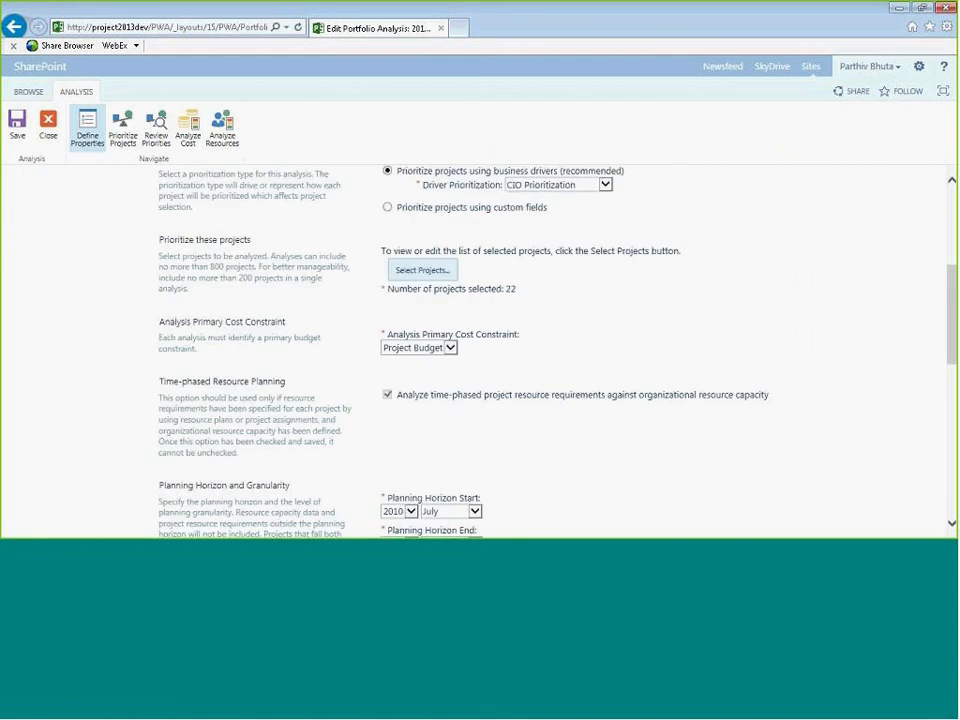
pyautogui.scroll(-1, 729, 382)
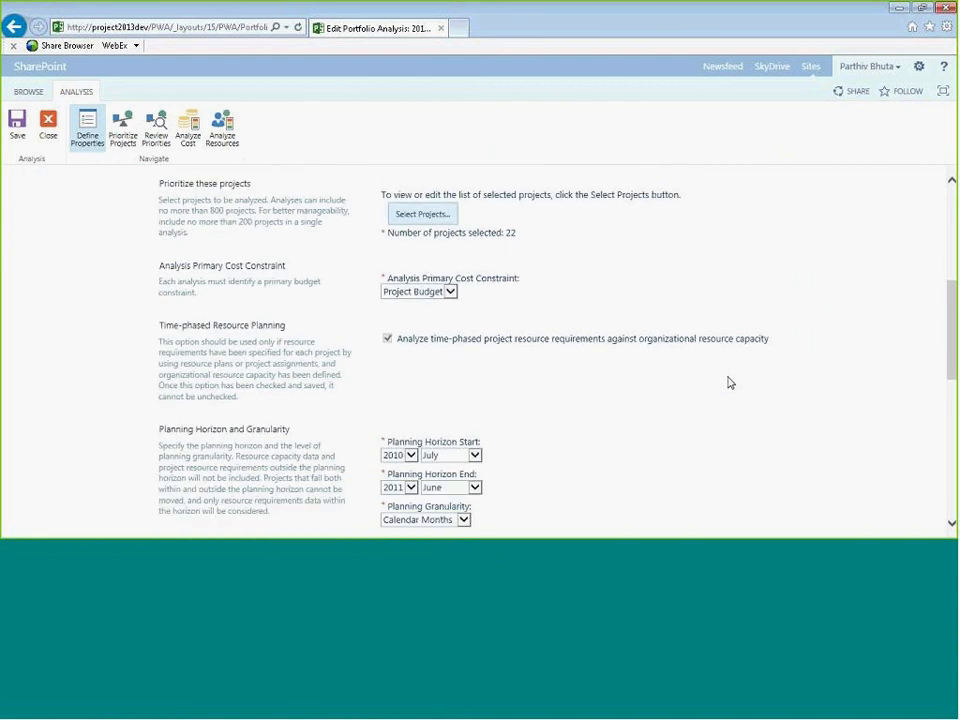
pyautogui.click(450, 291)
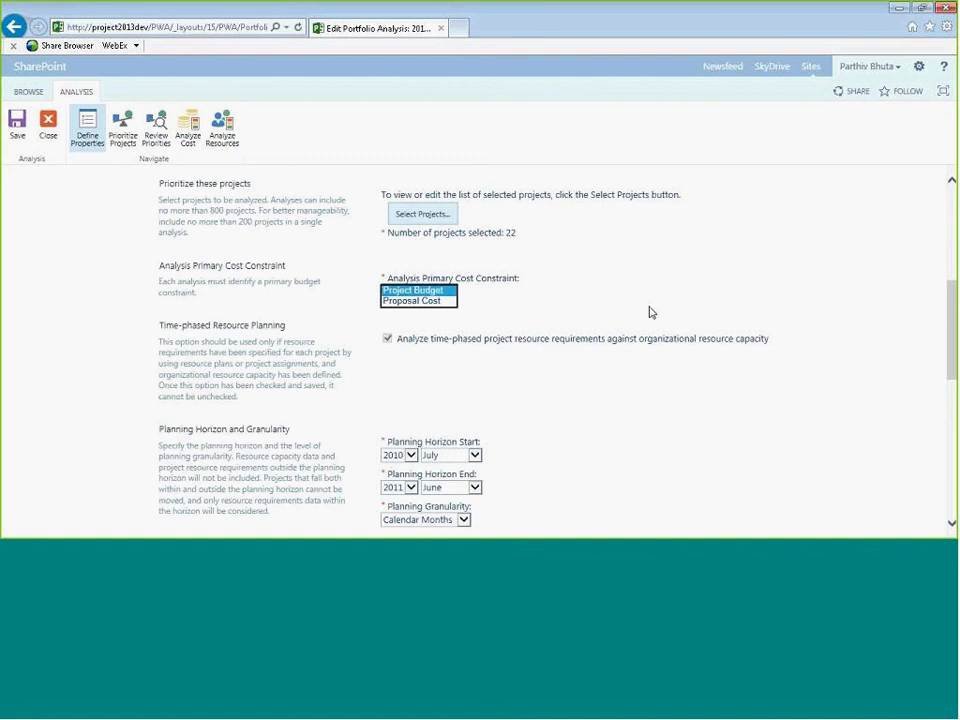
pyautogui.click(700, 379)
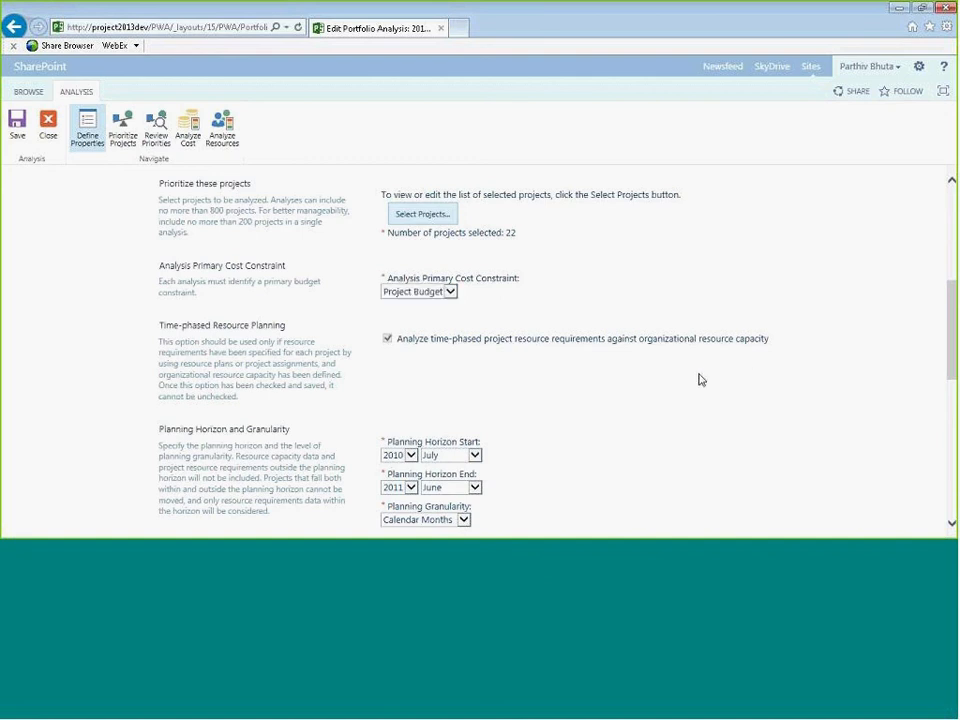
pyautogui.scroll(-3, 686, 375)
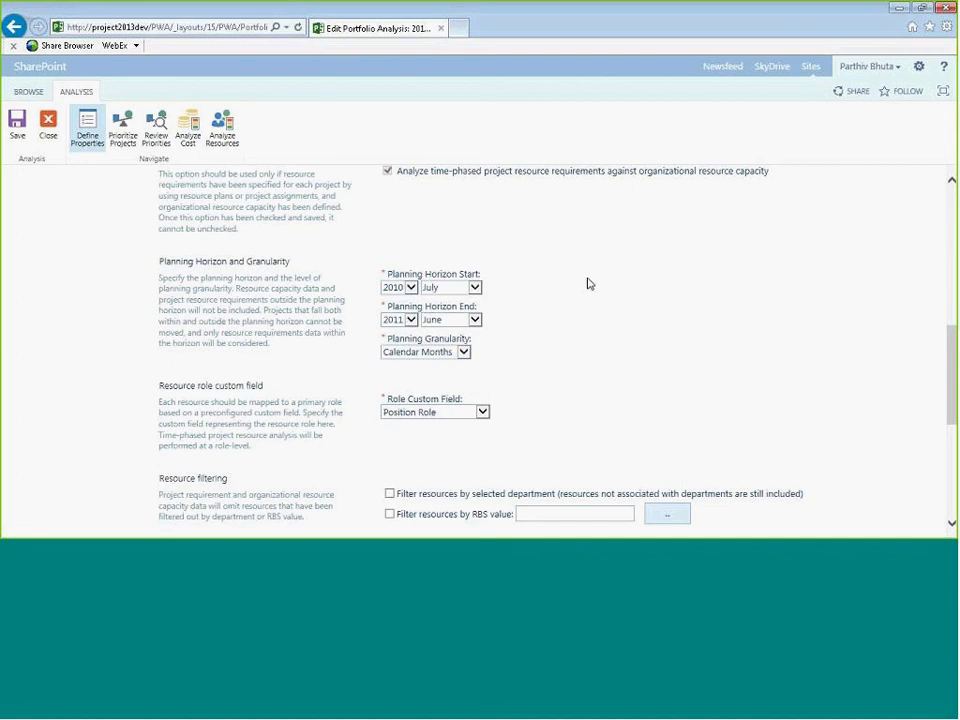
pyautogui.scroll(-2, 558, 297)
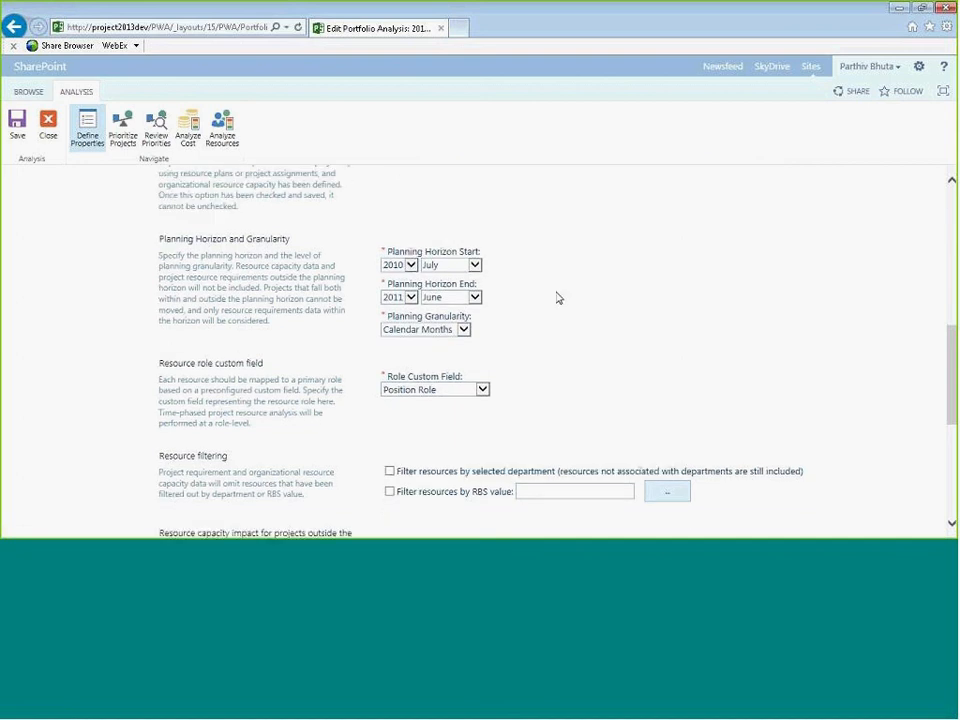
pyautogui.scroll(-2, 555, 297)
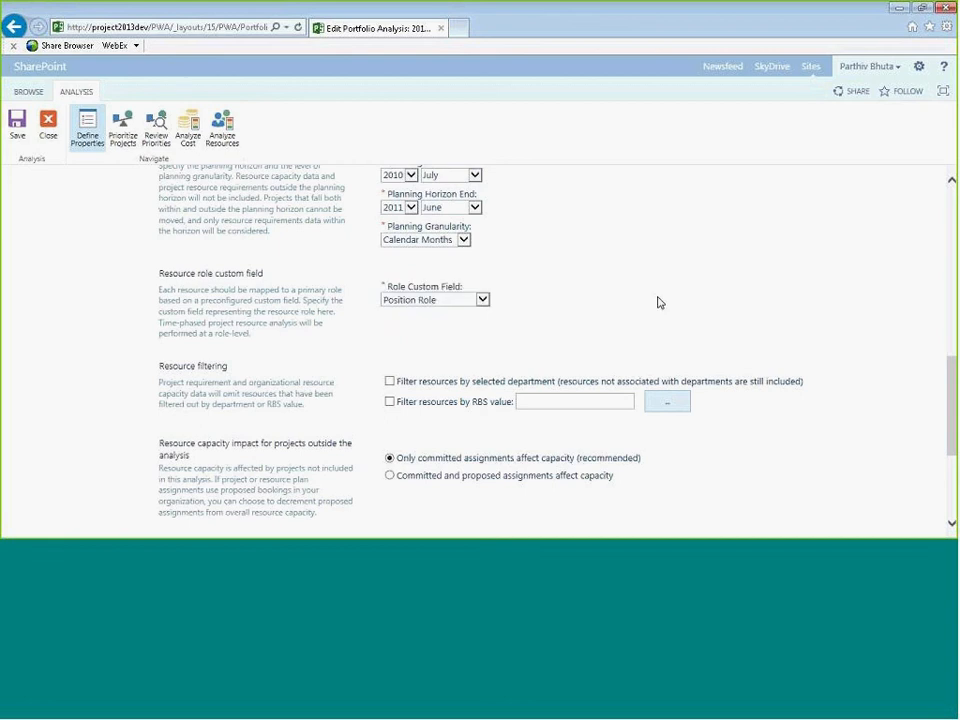
pyautogui.scroll(-1, 658, 302)
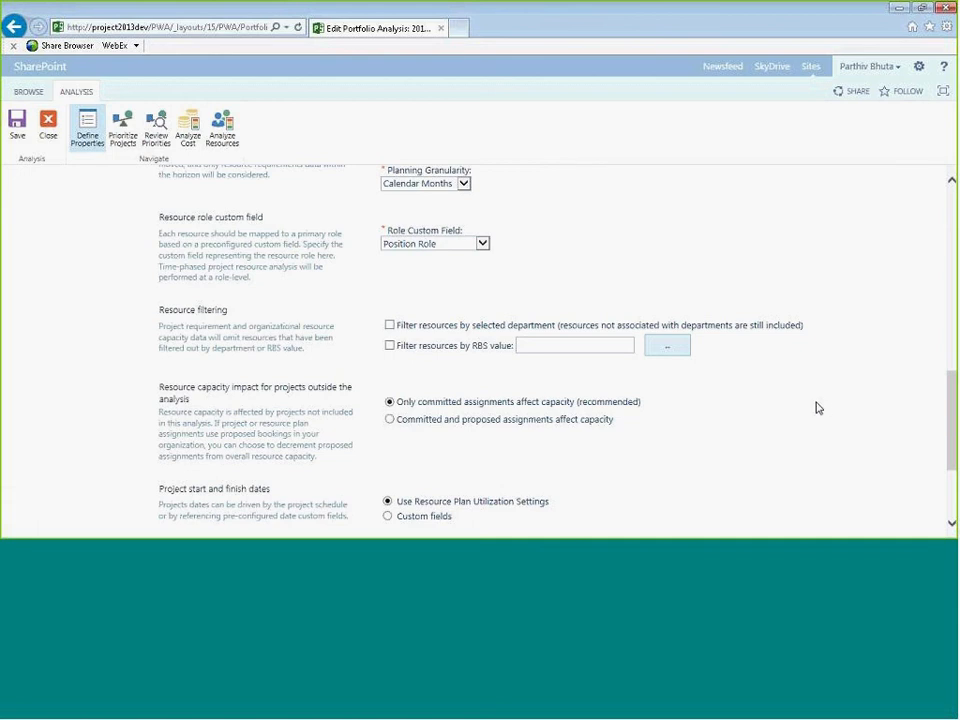
pyautogui.scroll(-1, 816, 408)
pyautogui.scroll(-1, 816, 408)
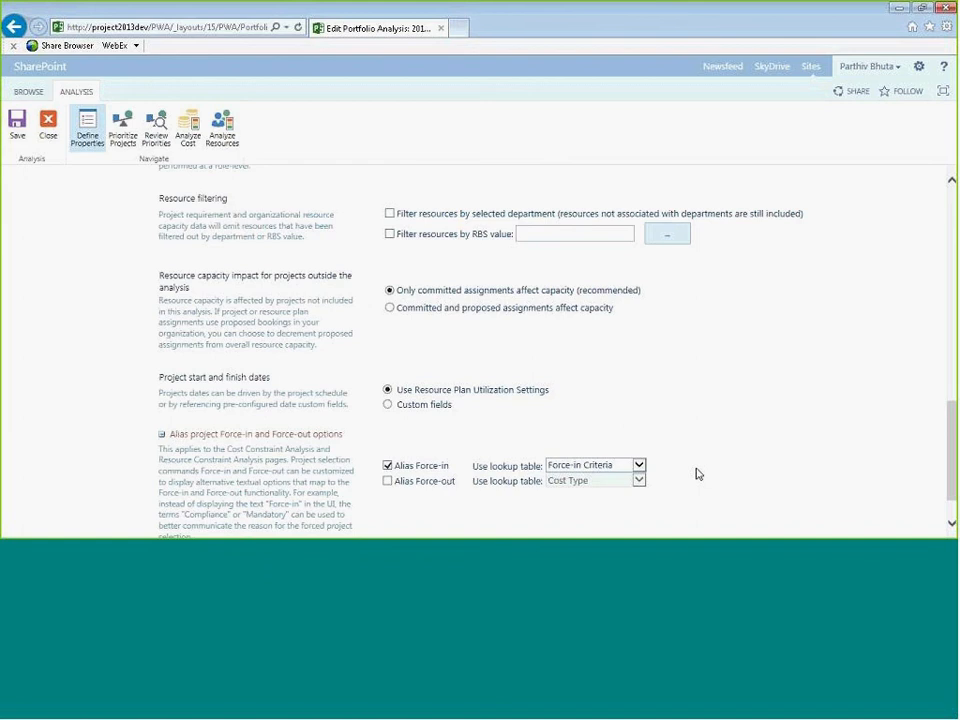
pyautogui.scroll(8, 699, 474)
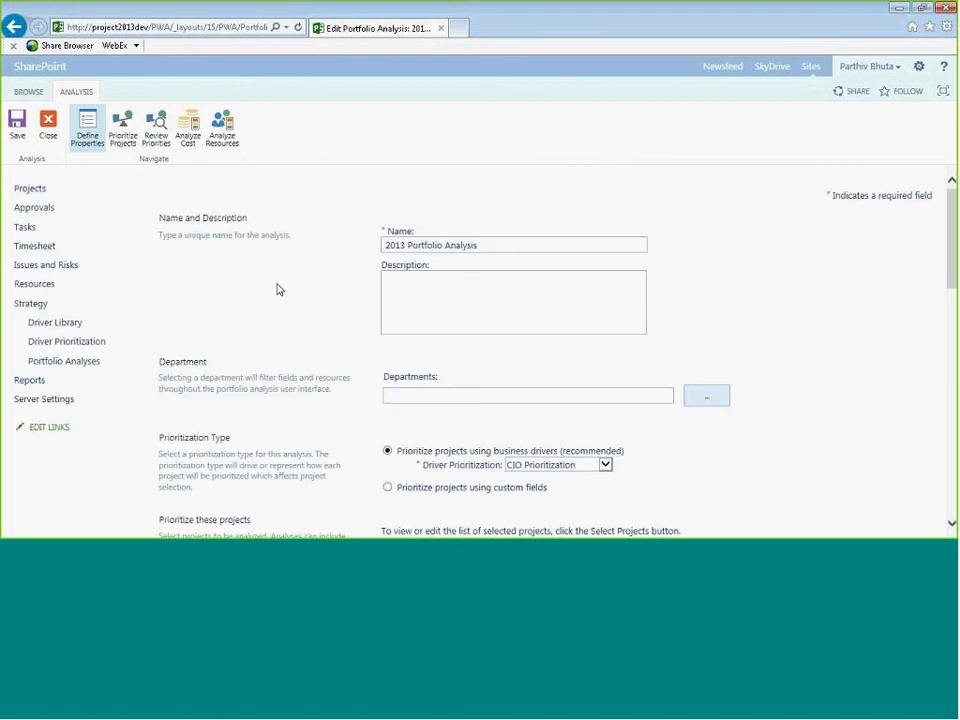
# - Move to the Prioritize Projects page, leaving the properties page without saving
pyautogui.click(93, 125)
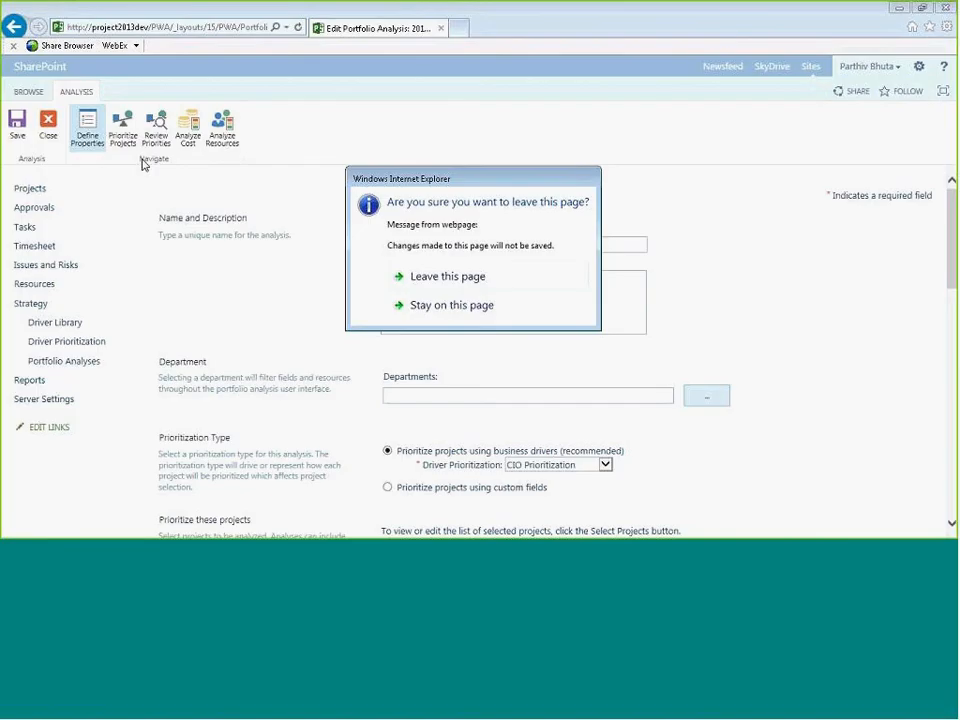
pyautogui.click(456, 276)
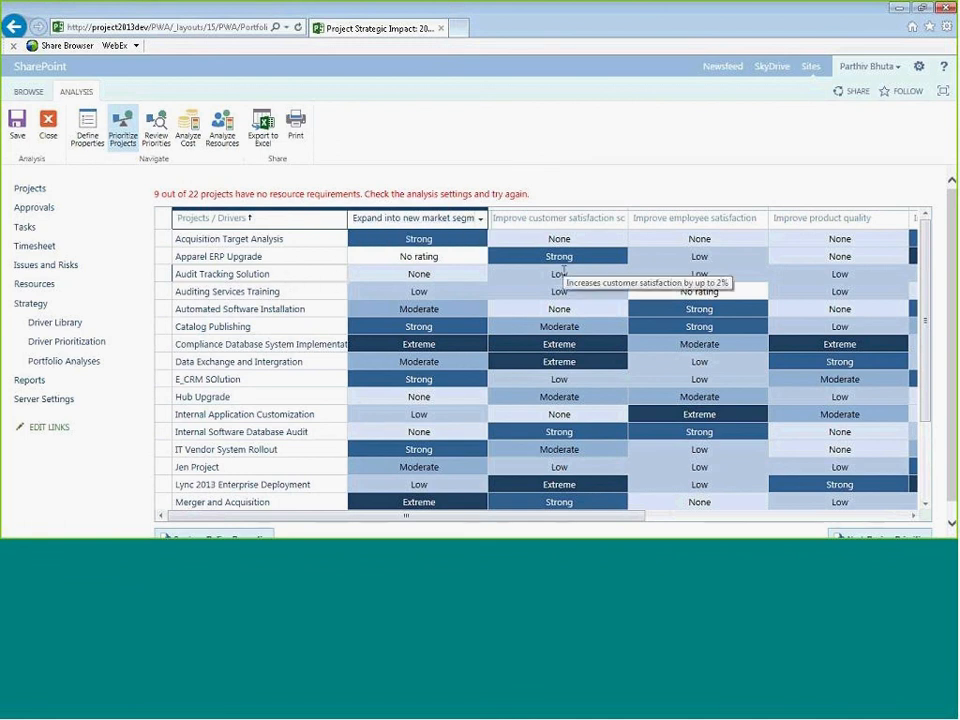
# - Inspect the Improve customer satisfaction ratings, opening the rating choices for a couple of projects without changing them
pyautogui.click(561, 221)
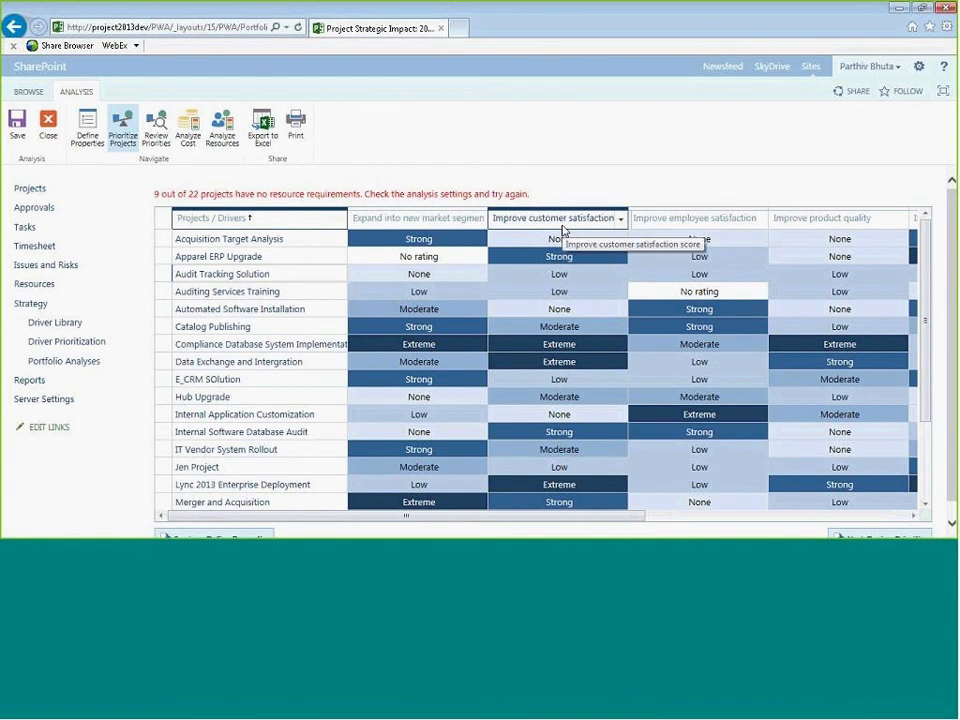
pyautogui.click(590, 274)
pyautogui.click(620, 274)
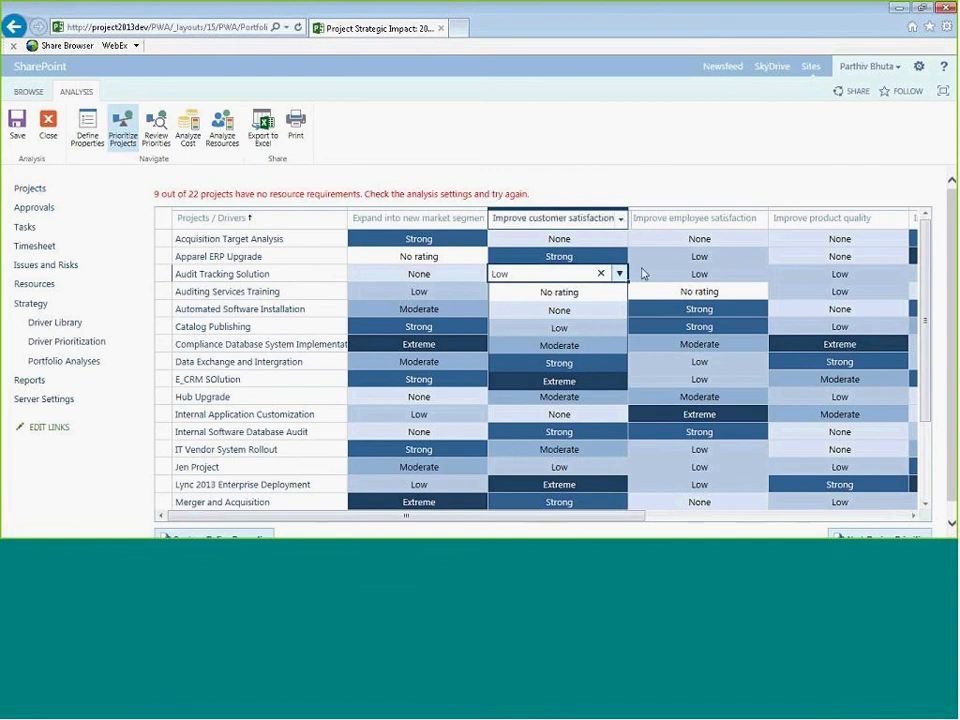
pyautogui.click(580, 326)
pyautogui.click(583, 326)
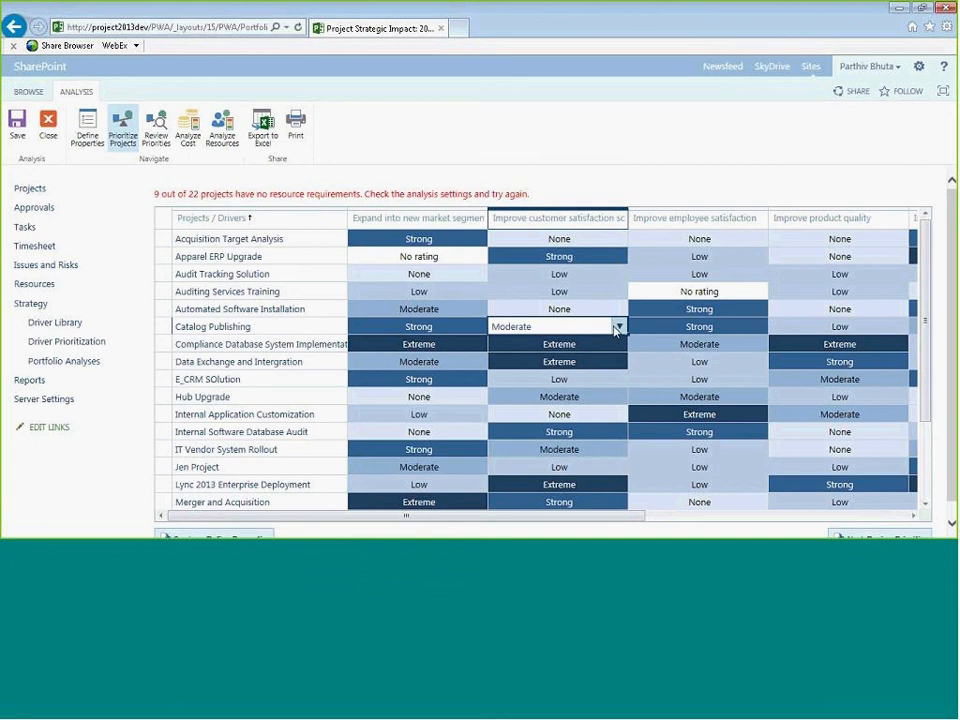
pyautogui.click(618, 327)
pyautogui.click(781, 153)
# - Scroll across all business drivers and down the project list to review the driver ratings
pyautogui.click(666, 520)
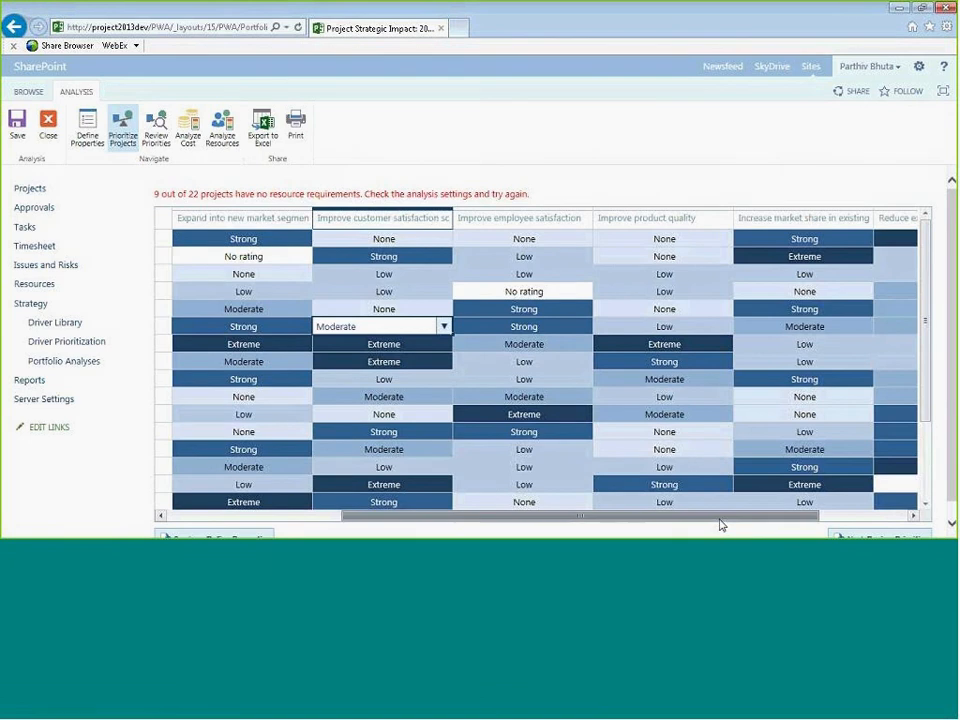
pyautogui.click(719, 524)
pyautogui.click(781, 521)
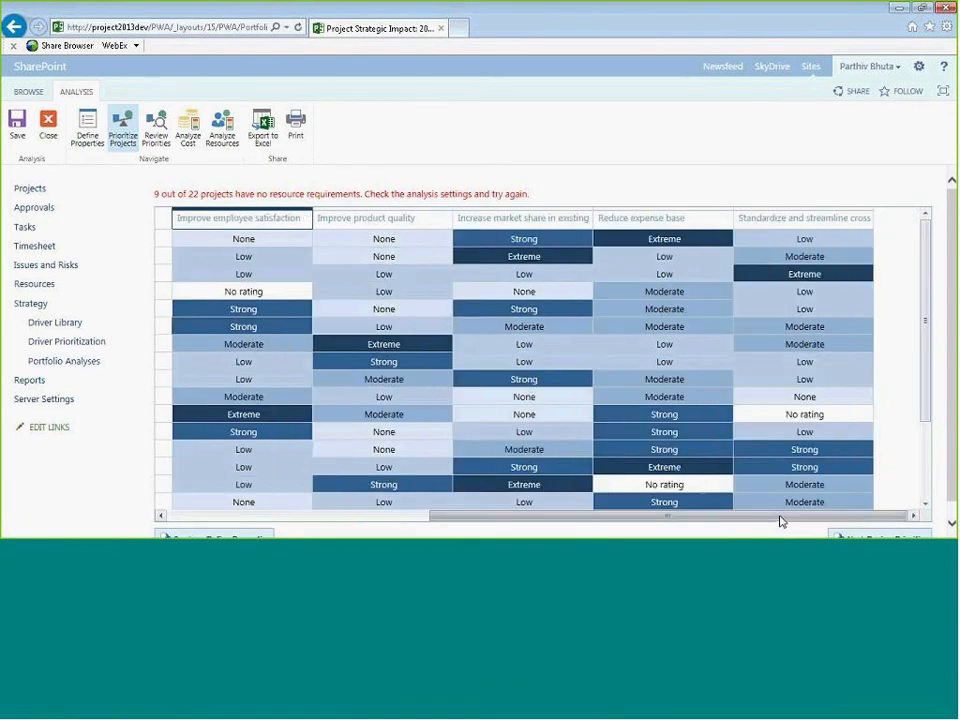
pyautogui.moveTo(781, 517); pyautogui.dragTo(533, 500)
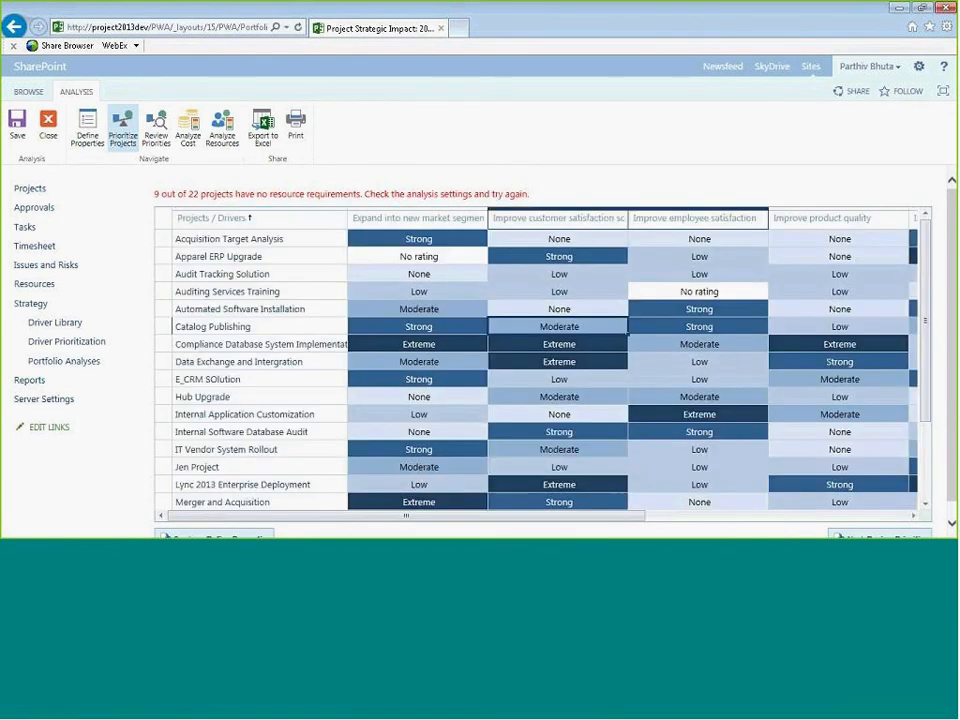
pyautogui.scroll(-2, 922, 325)
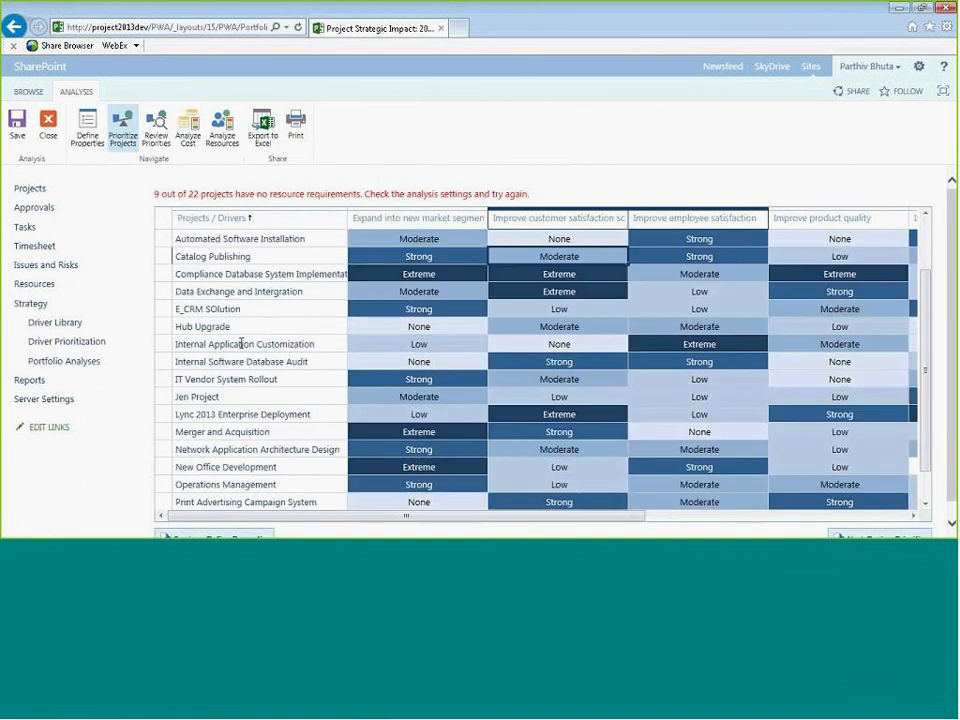
pyautogui.moveTo(952, 238); pyautogui.dragTo(952, 258)
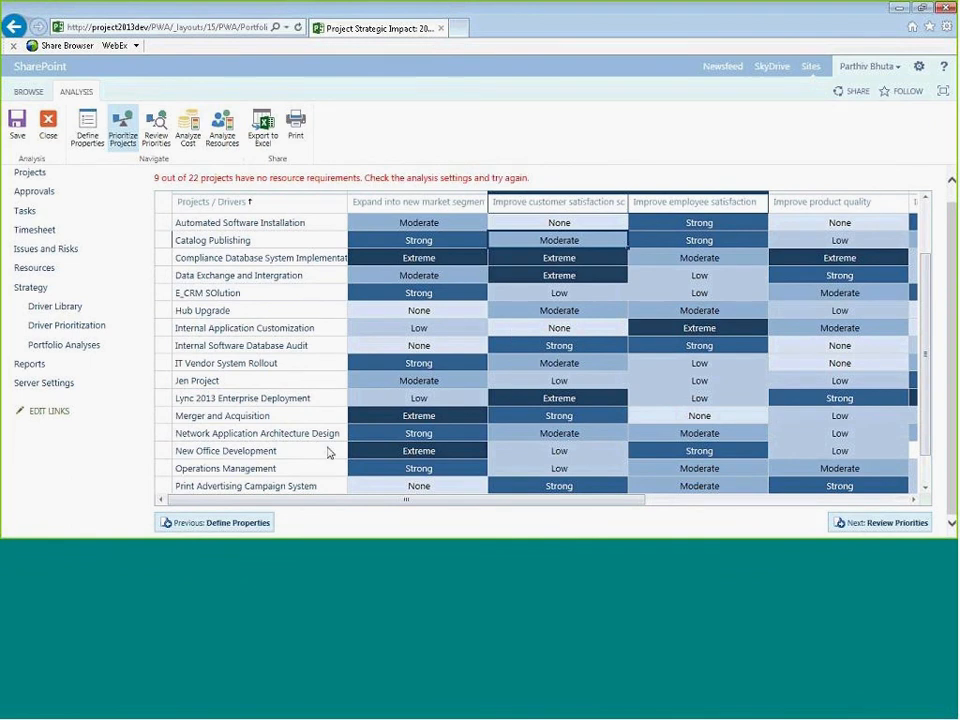
# - Open Review Priorities and examine the projects' priority ranking from top to bottom
pyautogui.click(155, 133)
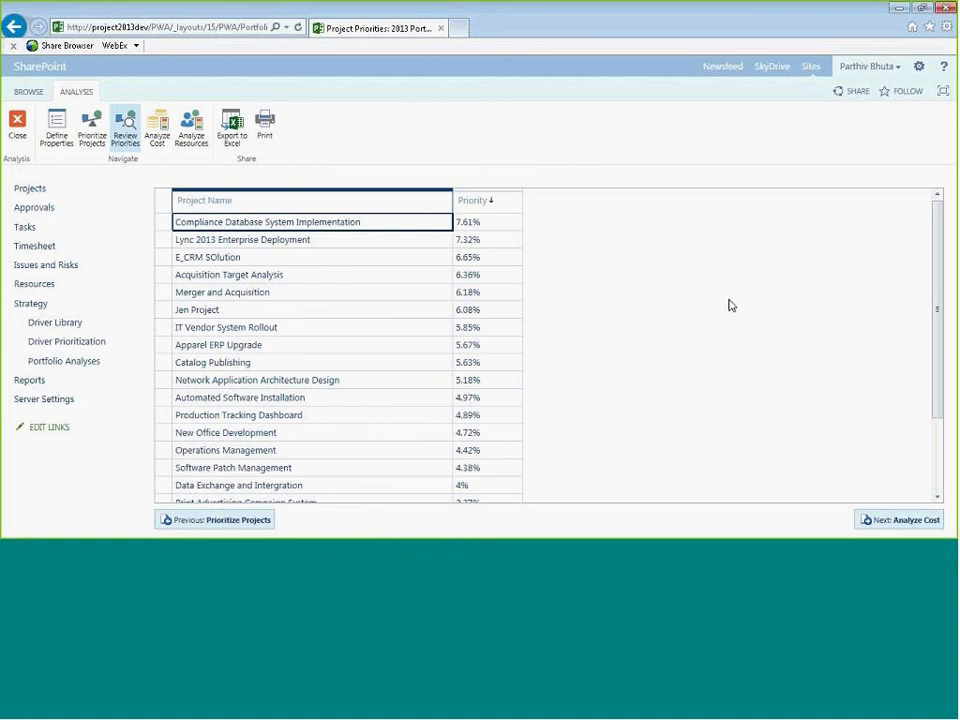
pyautogui.scroll(-3, 729, 304)
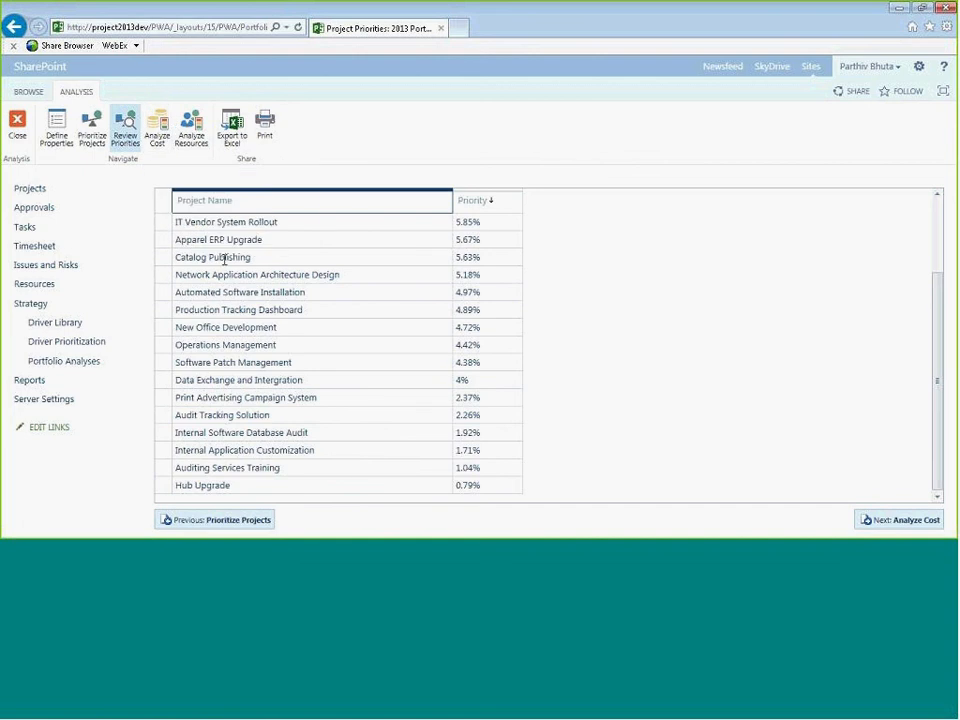
pyautogui.scroll(3, 578, 407)
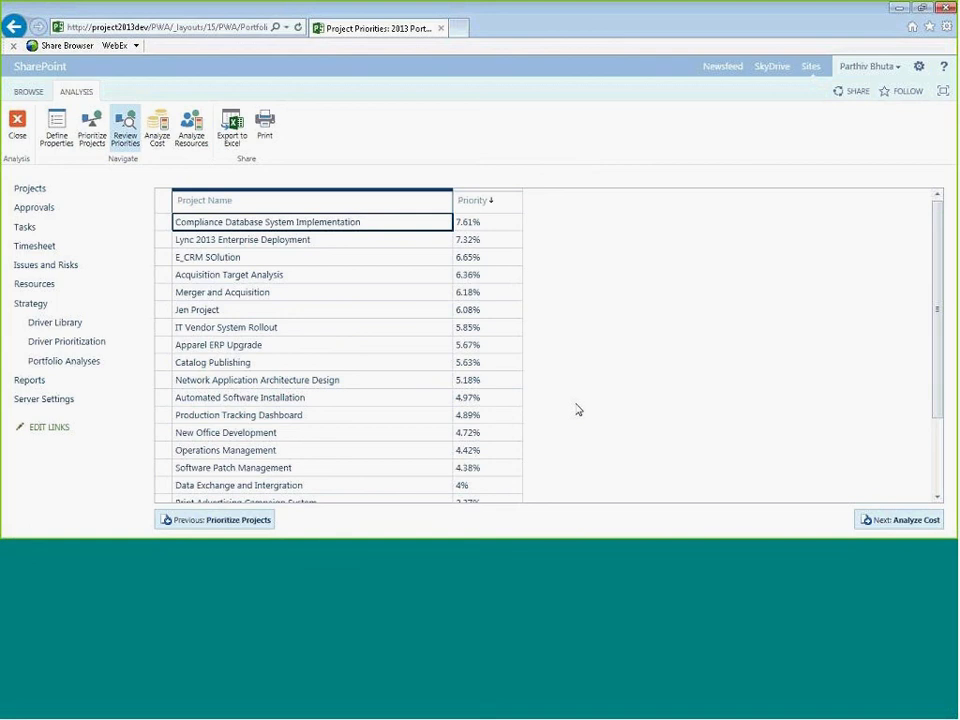
pyautogui.scroll(-2, 577, 410)
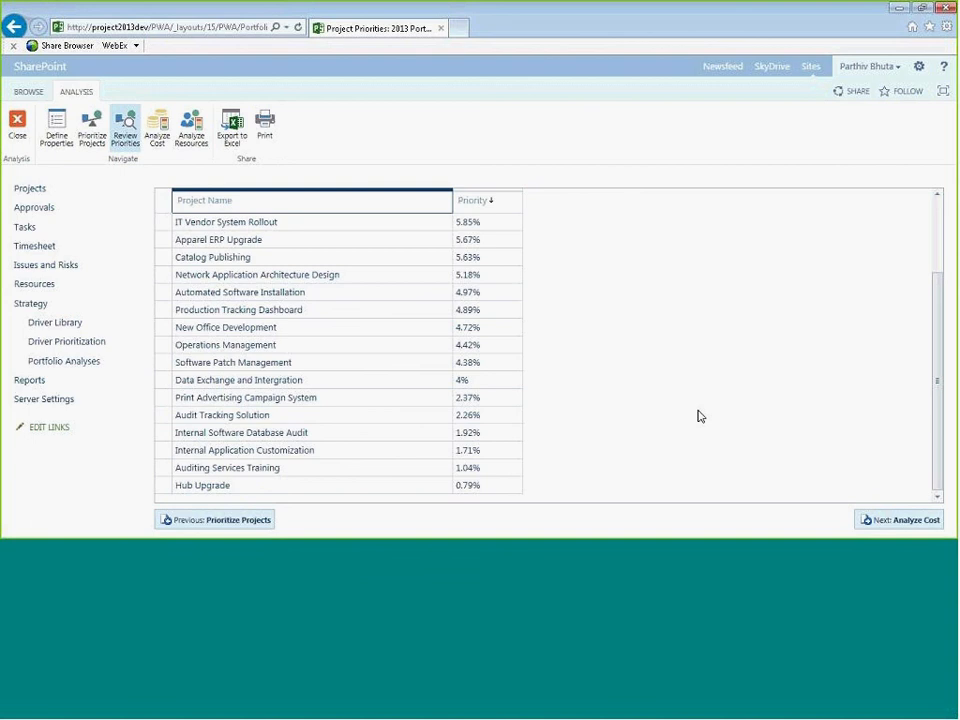
pyautogui.scroll(2, 685, 403)
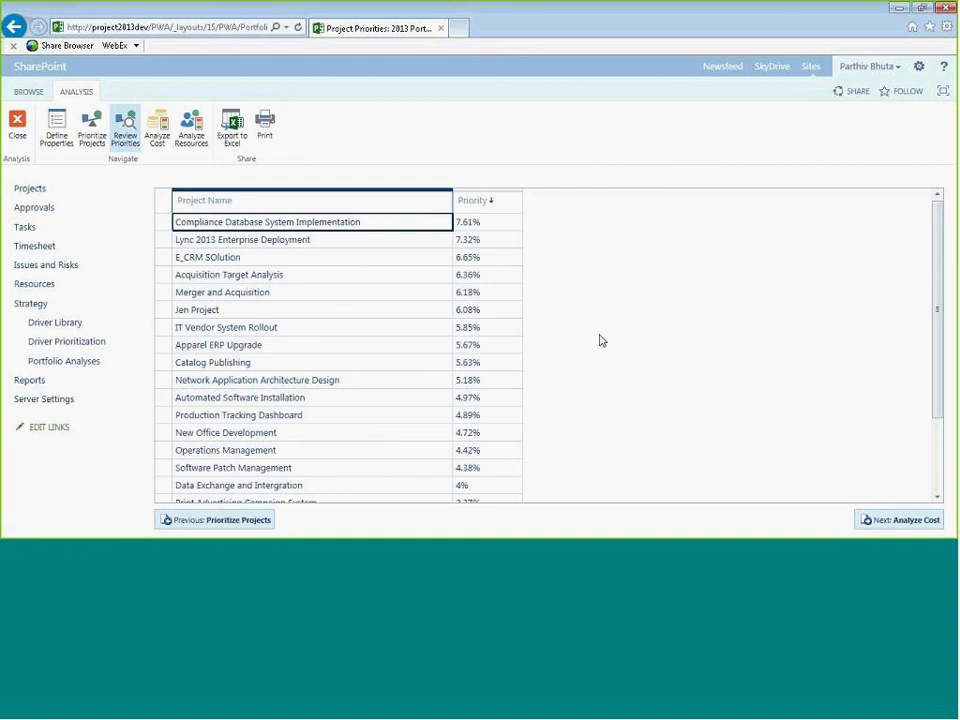
# - Open the Analyze Cost step and expand the page to focus on its content
pyautogui.click(157, 142)
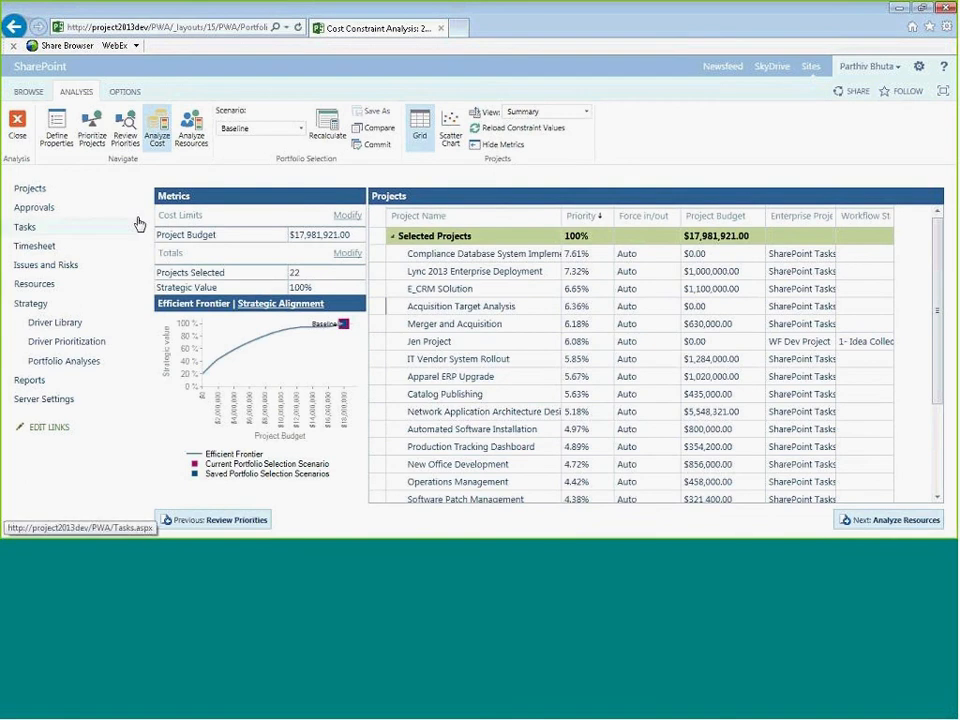
pyautogui.click(942, 93)
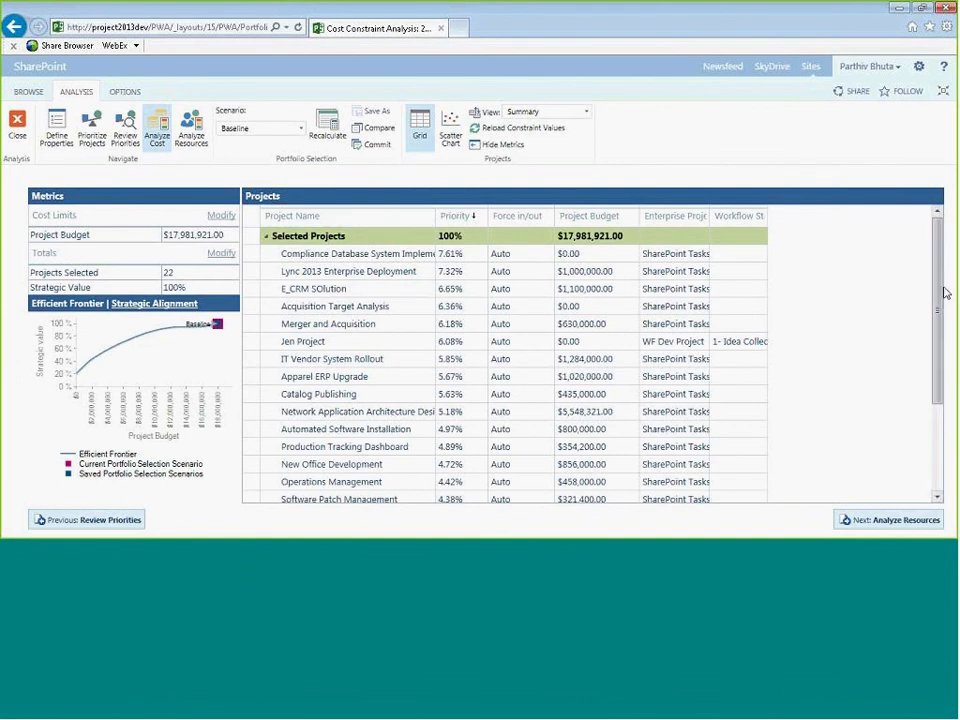
pyautogui.moveTo(937, 343); pyautogui.dragTo(940, 301)
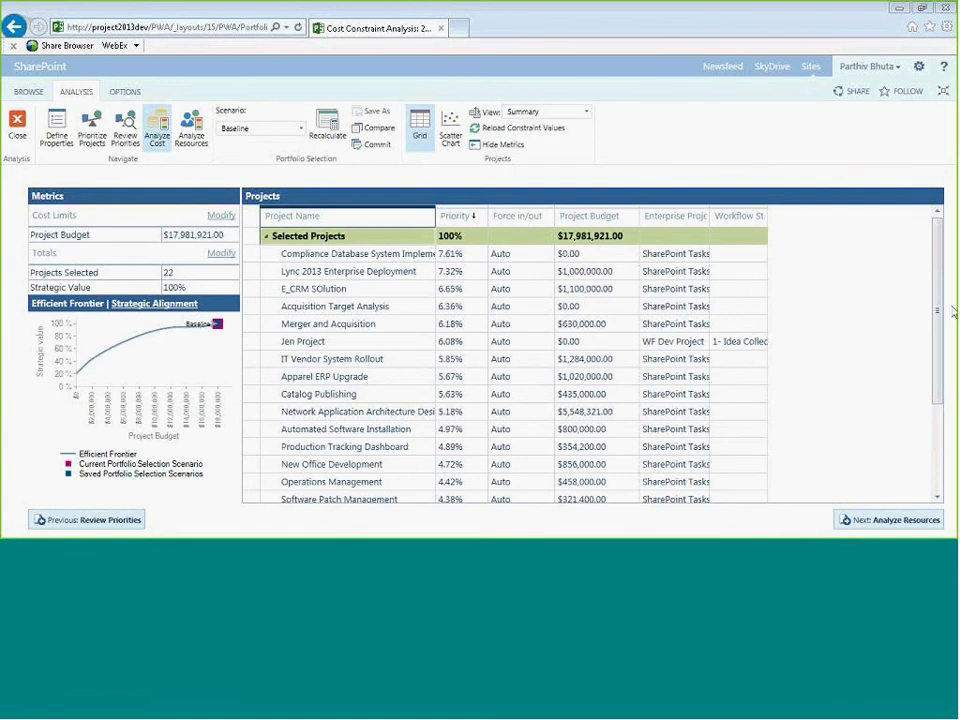
pyautogui.moveTo(939, 294); pyautogui.dragTo(939, 340)
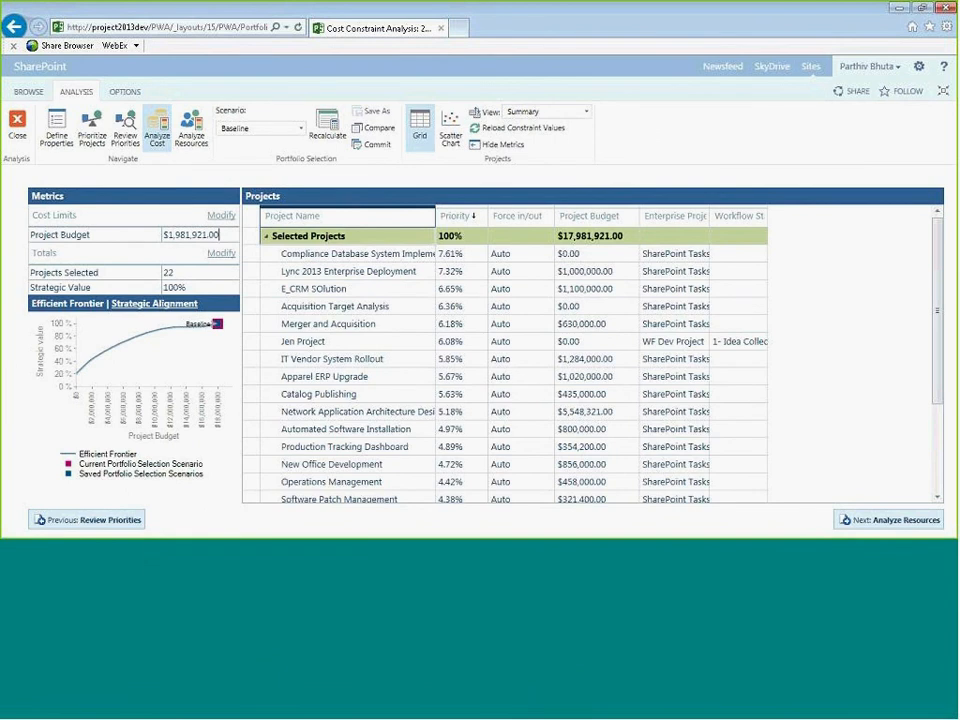
# - Set the project budget cost limit to 13000000 and recalculate the portfolio selection
pyautogui.press('Left')
pyautogui.press('Left')
pyautogui.press('Left')
pyautogui.press('Left')
pyautogui.press('Left')
pyautogui.press('Left')
pyautogui.press('Left')
pyautogui.press('Left')
pyautogui.press('Left')
pyautogui.press('Left')
pyautogui.press('BackSpace')
pyautogui.press('BackSpace')
pyautogui.press('BackSpace')
pyautogui.press('BackSpace')
pyautogui.press('BackSpace')
pyautogui.press('BackSpace')
pyautogui.press('BackSpace')
pyautogui.press('BackSpace')
pyautogui.press('BackSpace')
pyautogui.press('BackSpace')
pyautogui.press('BackSpace')
pyautogui.write('3000000')
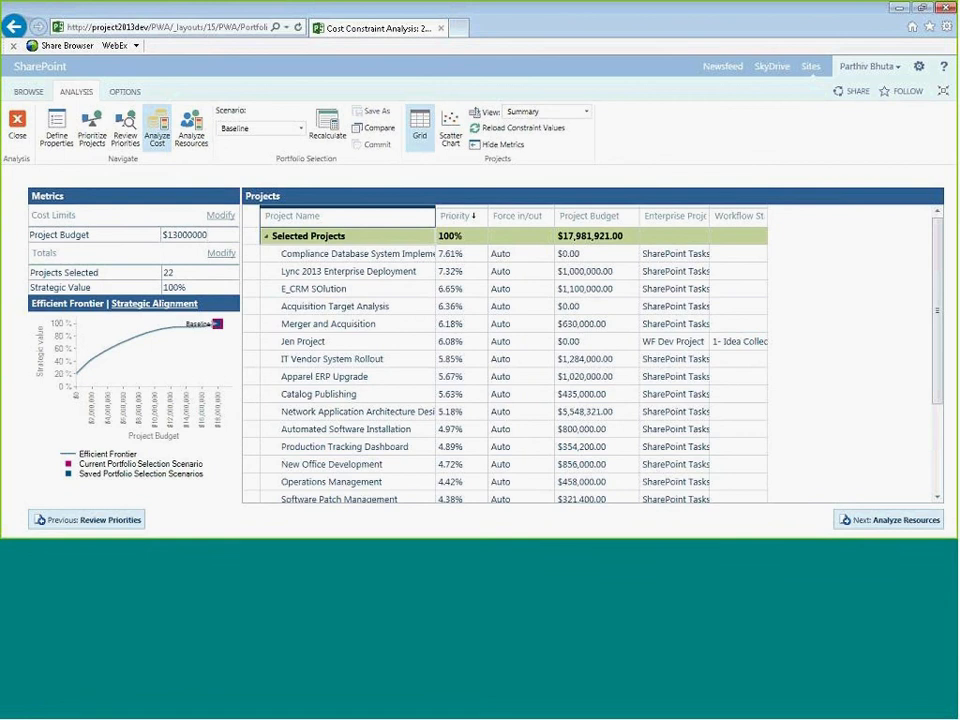
pyautogui.click(521, 344)
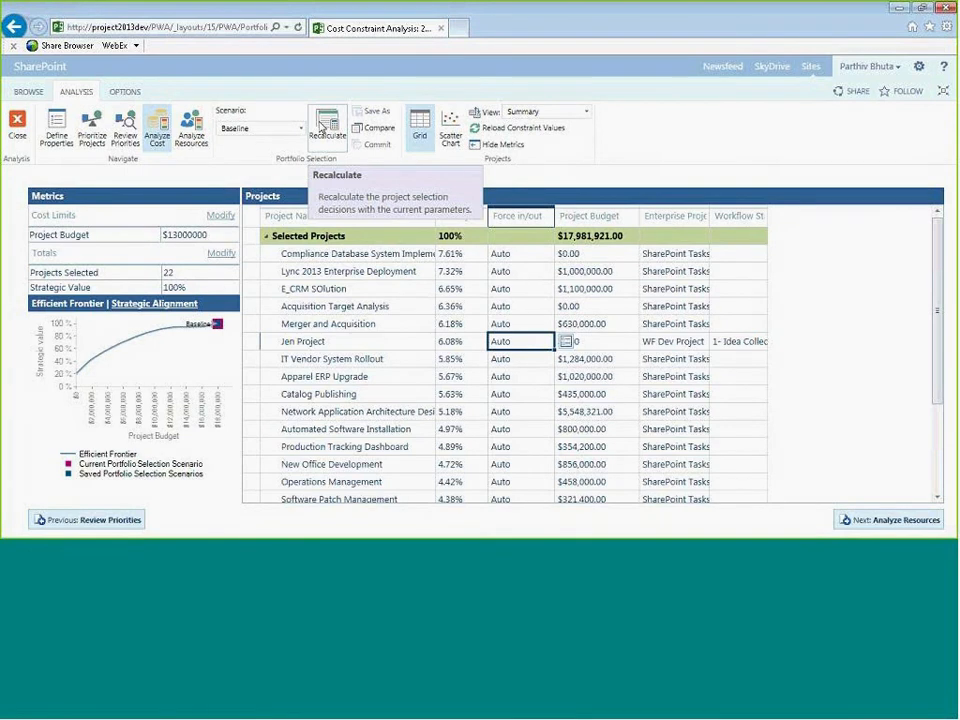
pyautogui.click(320, 125)
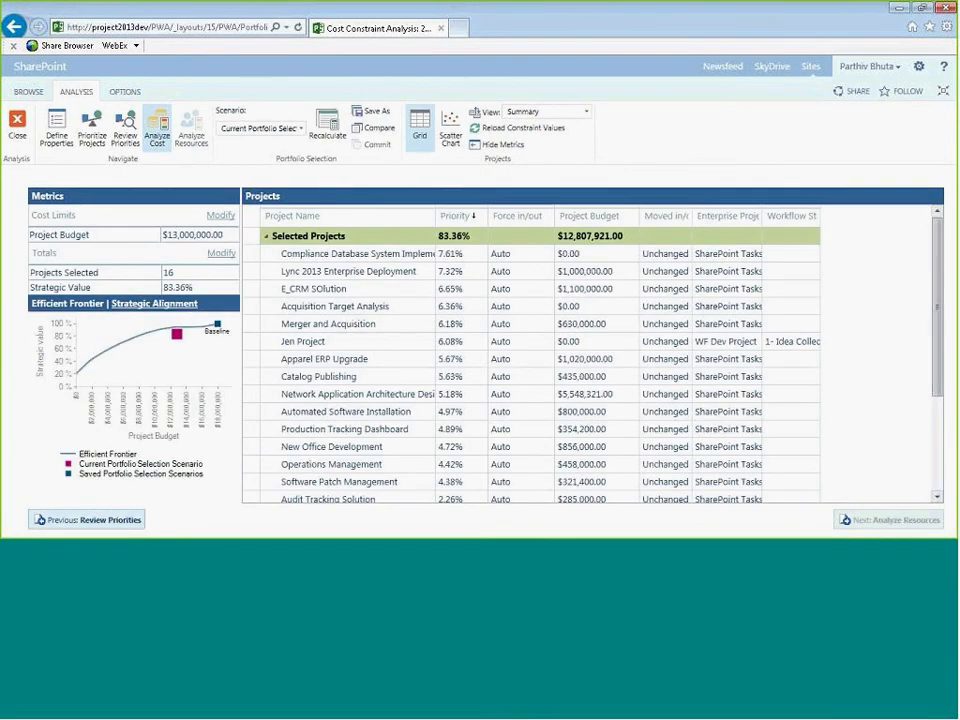
# - Change the project budget cost limit to $12,000,000.00 and recalculate the selection
pyautogui.moveTo(937, 268); pyautogui.dragTo(944, 364)
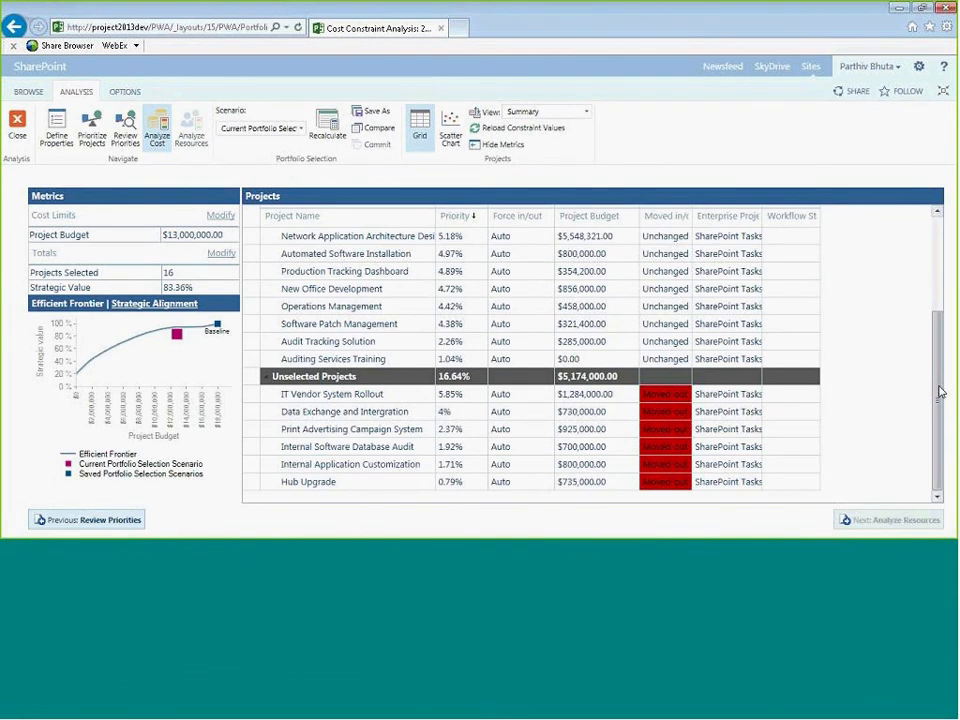
pyautogui.moveTo(940, 392); pyautogui.dragTo(938, 300)
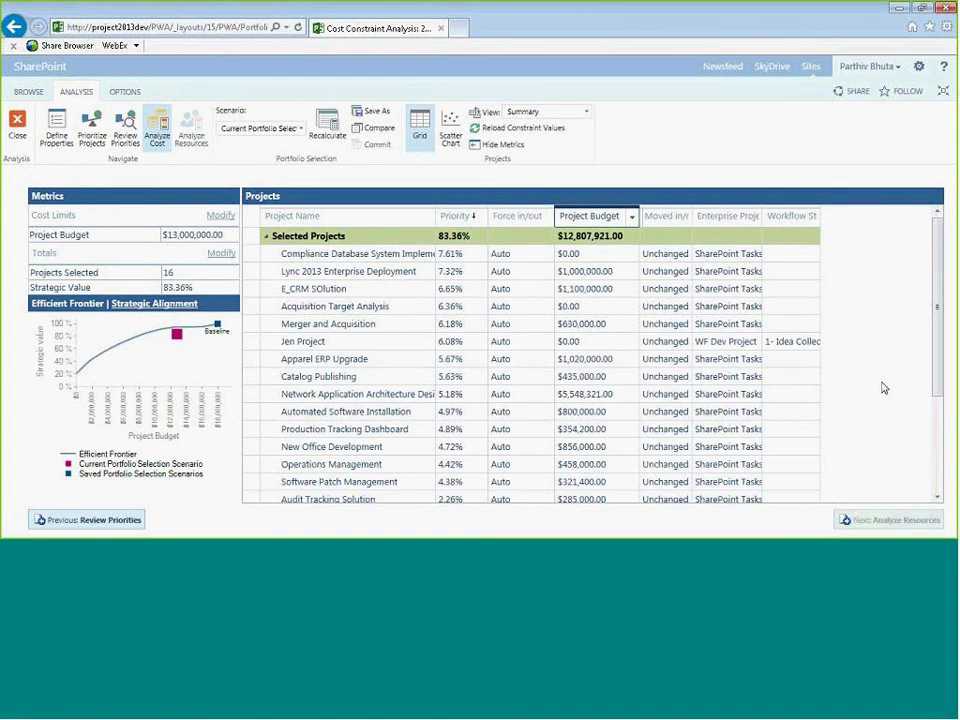
pyautogui.scroll(-3, 889, 377)
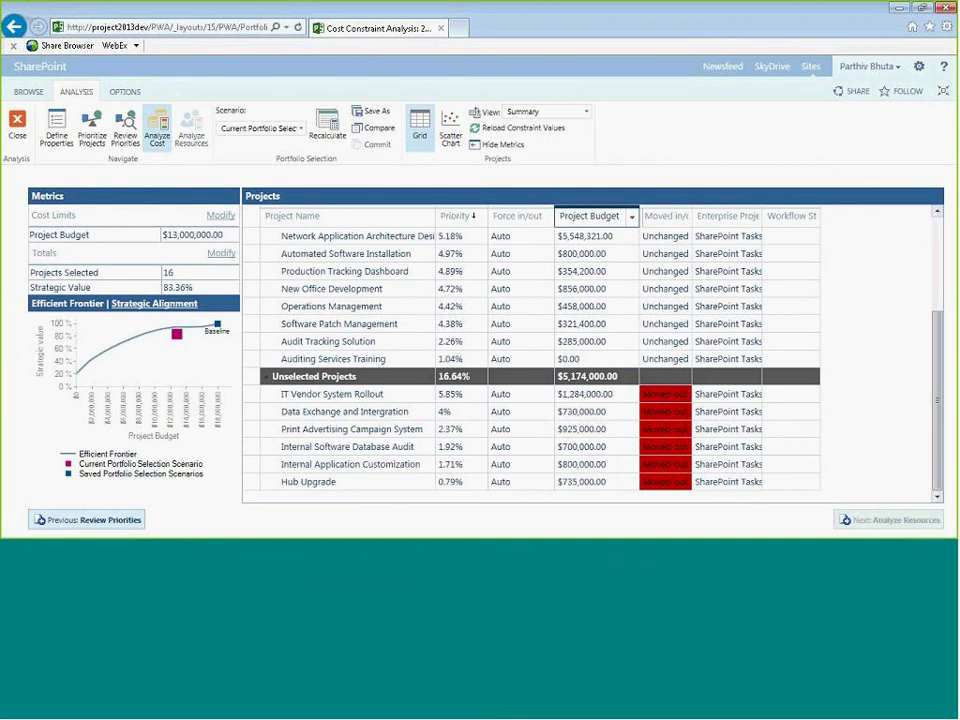
pyautogui.press('Delete')
pyautogui.press('Delete')
pyautogui.write('2,')
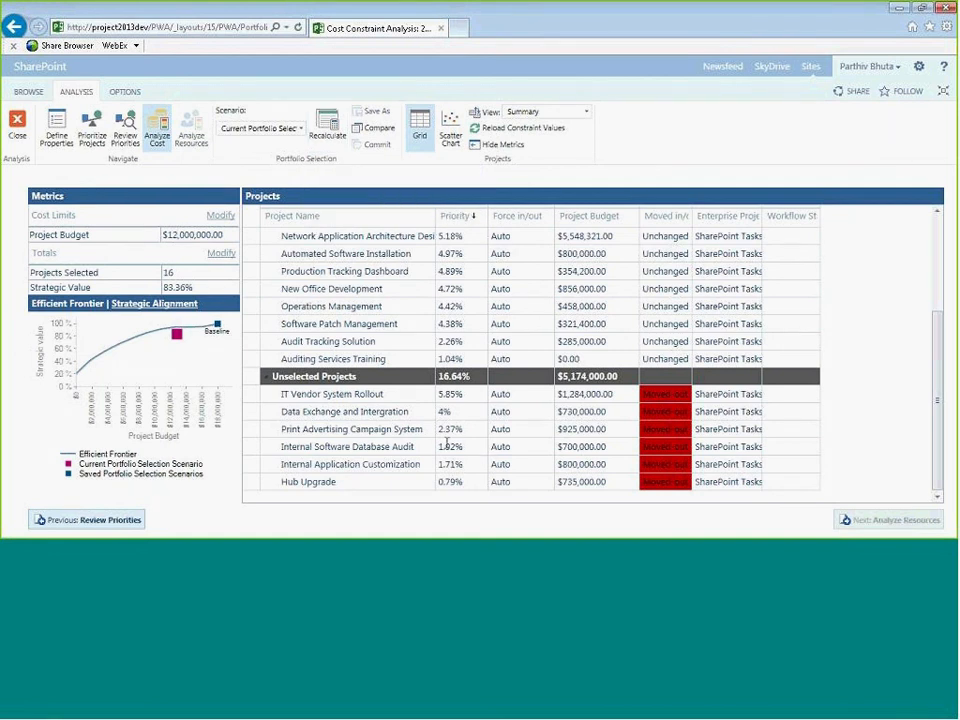
pyautogui.click(327, 128)
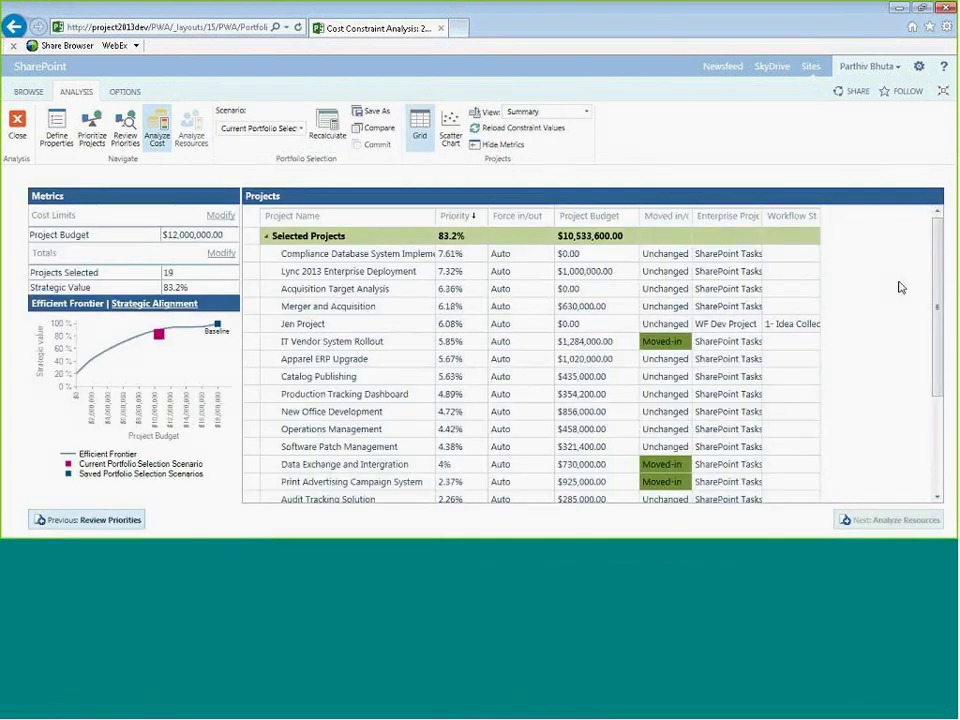
# - Review the recalculated selected and unselected projects and their moved-in or moved-out status
pyautogui.scroll(-1, 940, 246)
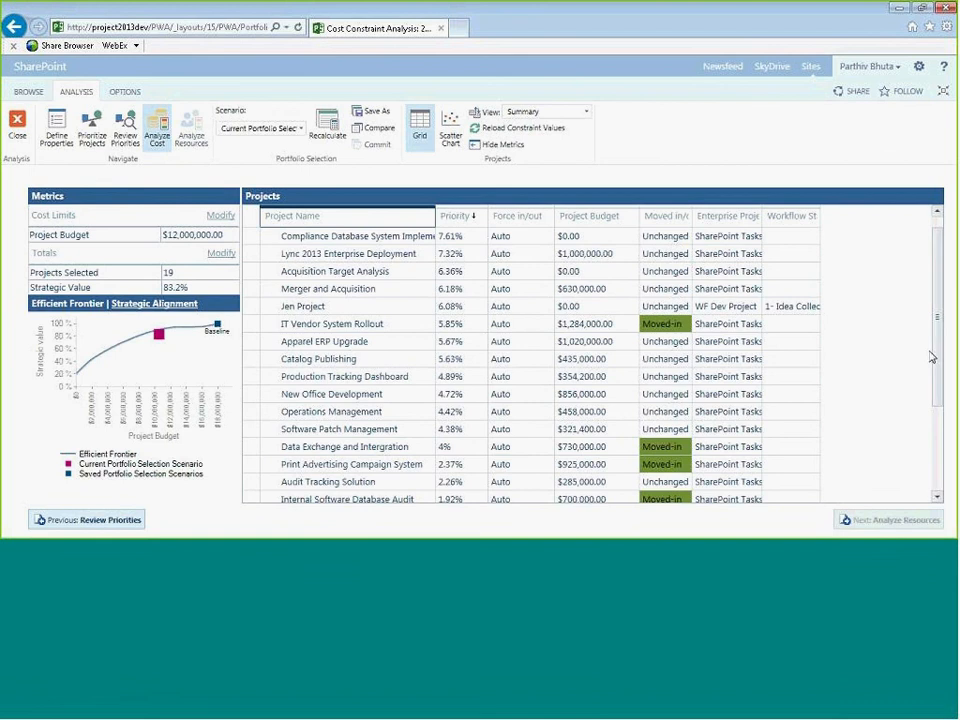
pyautogui.moveTo(941, 317); pyautogui.dragTo(943, 423)
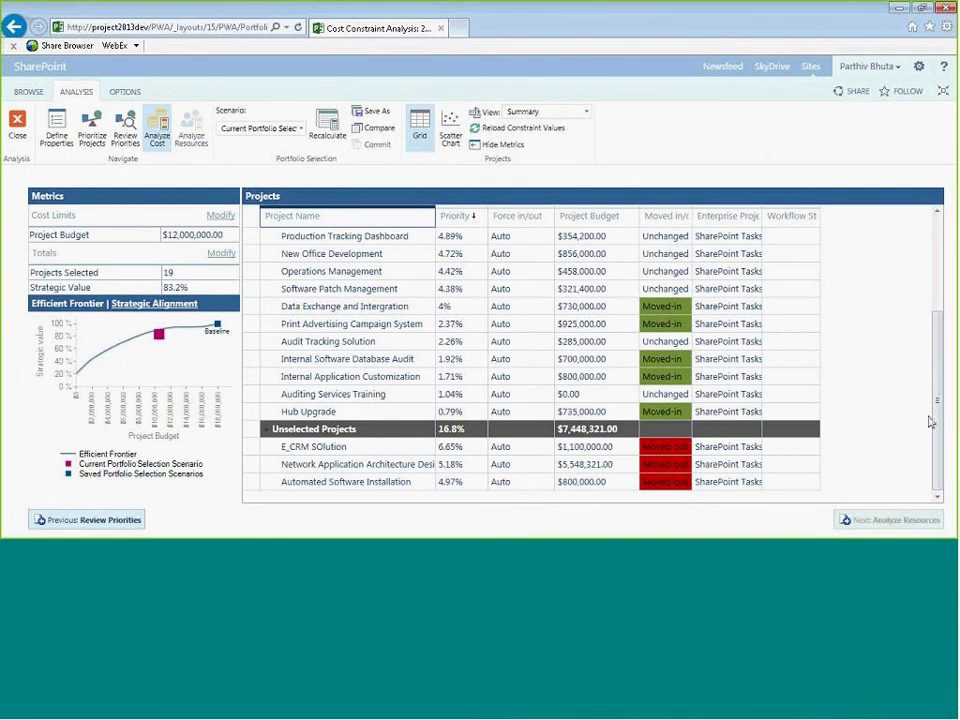
pyautogui.scroll(3, 934, 336)
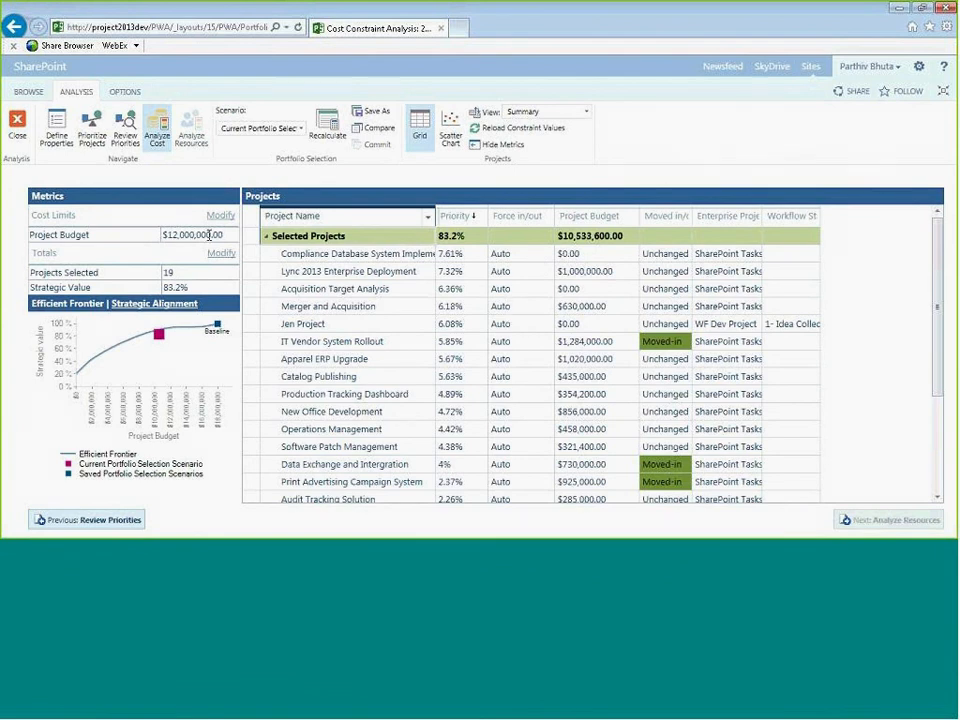
pyautogui.moveTo(940, 292); pyautogui.dragTo(939, 388)
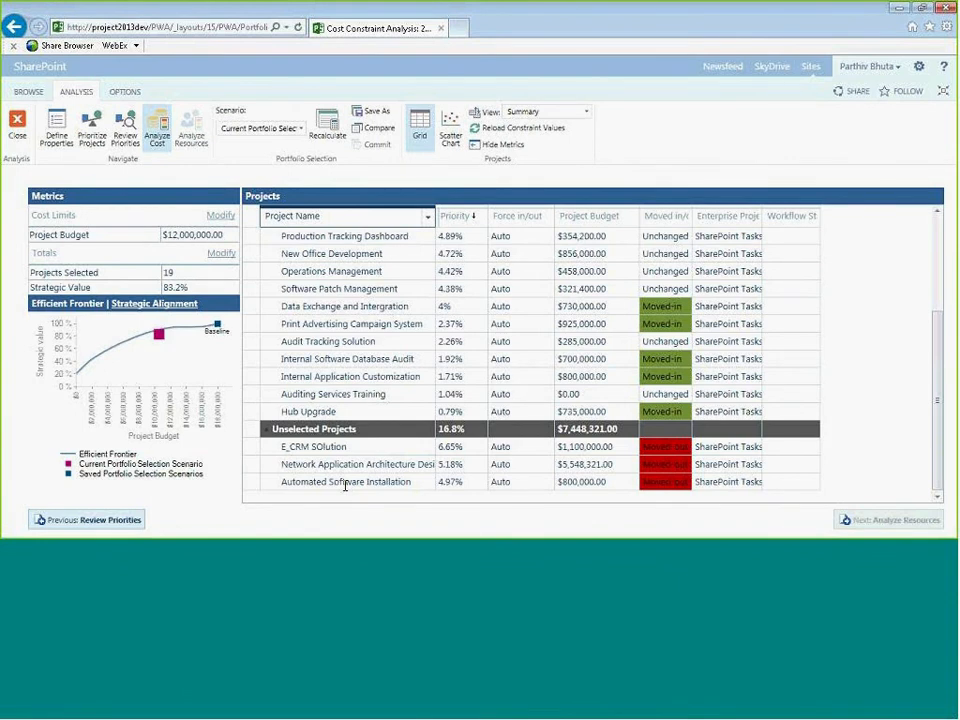
pyautogui.moveTo(936, 364); pyautogui.dragTo(950, 309)
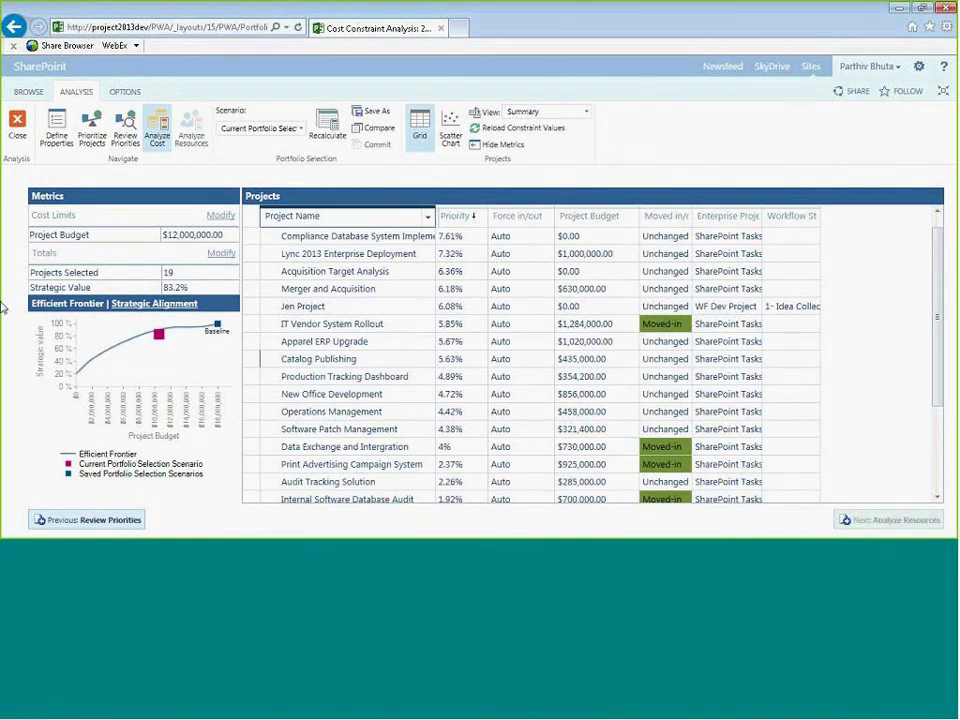
# - Show the Strategic Alignment chart, view the projects as a scatter chart, and return to the grid
pyautogui.click(162, 303)
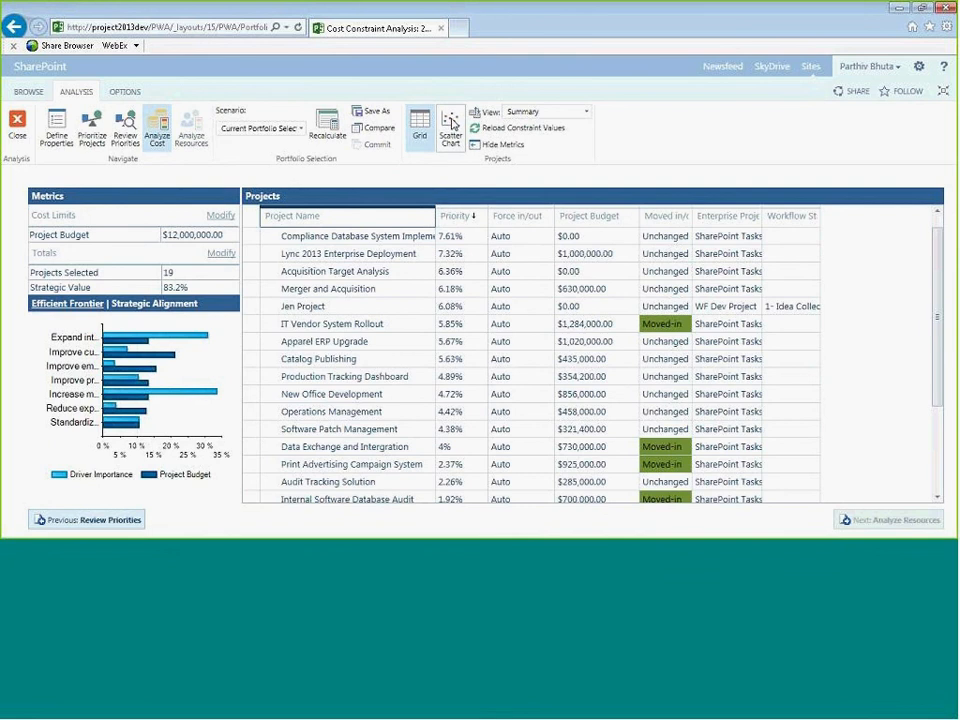
pyautogui.click(452, 122)
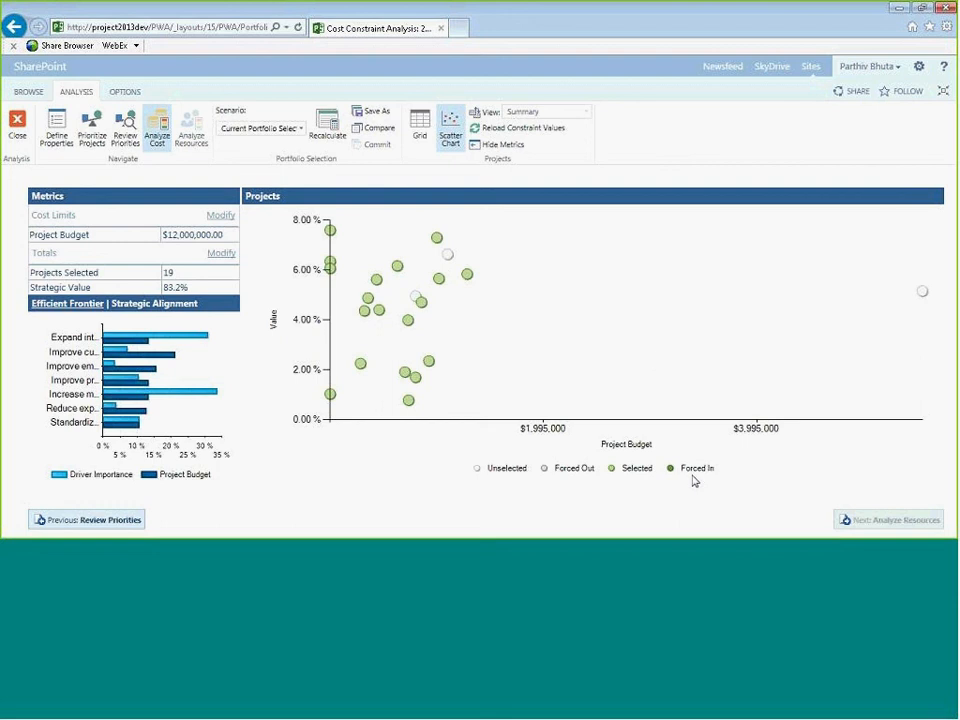
pyautogui.click(421, 125)
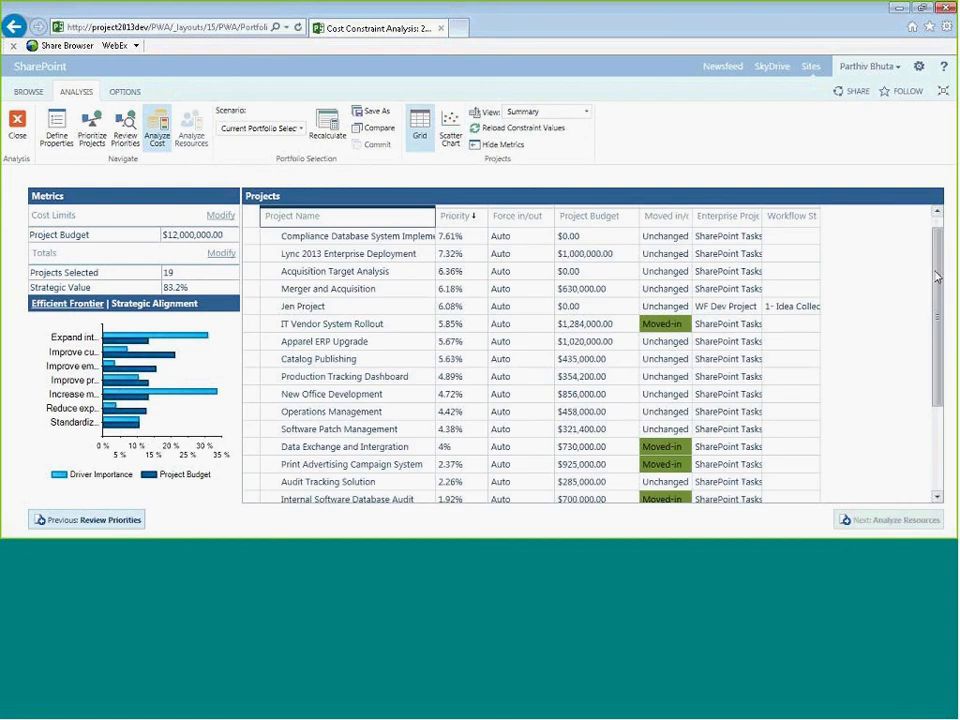
# - Set the project budget cost limit to $13,000,000.00 and recalculate the portfolio selection
pyautogui.scroll(-3, 936, 343)
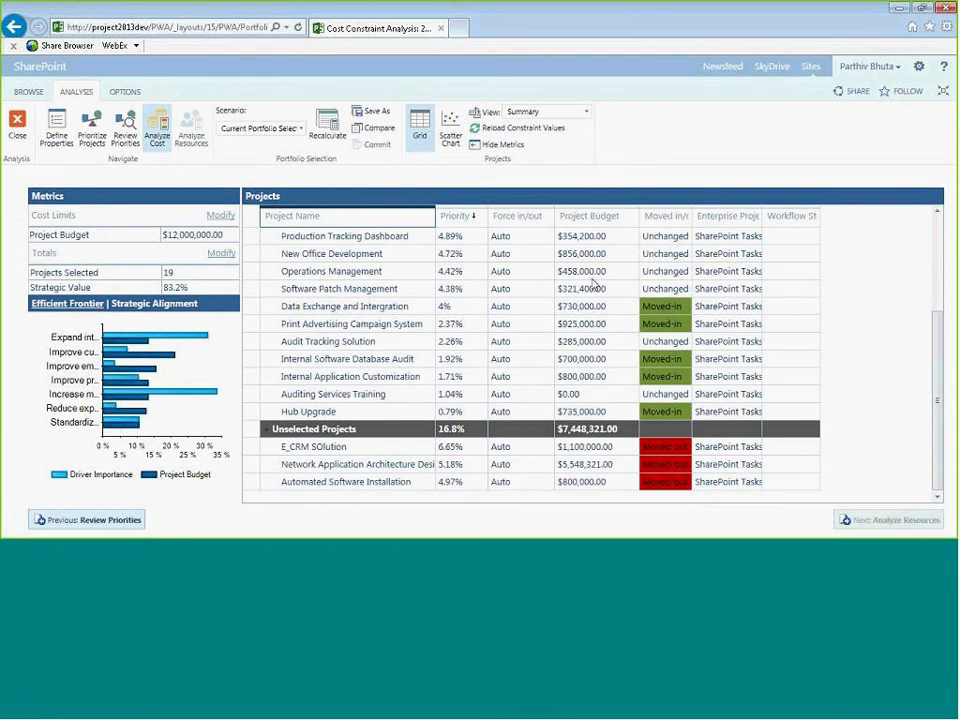
pyautogui.press('BackSpace')
pyautogui.write('3')
pyautogui.click(329, 123)
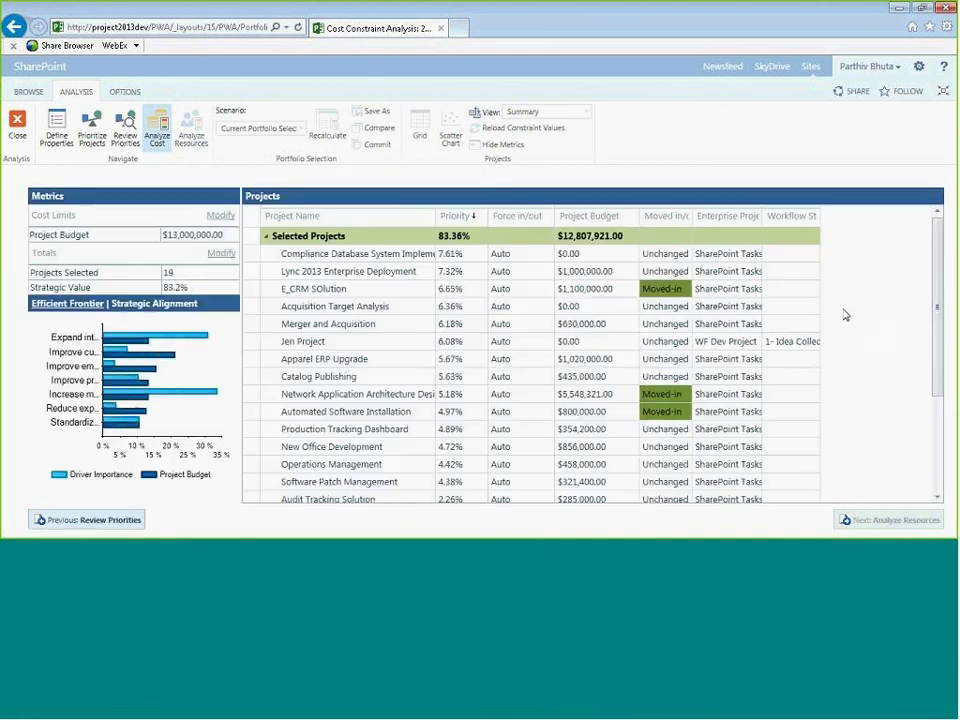
# - Review the unselected projects and their moved-in or moved-out status under the $13,000,000.00 budget limit
pyautogui.moveTo(938, 254); pyautogui.dragTo(938, 334)
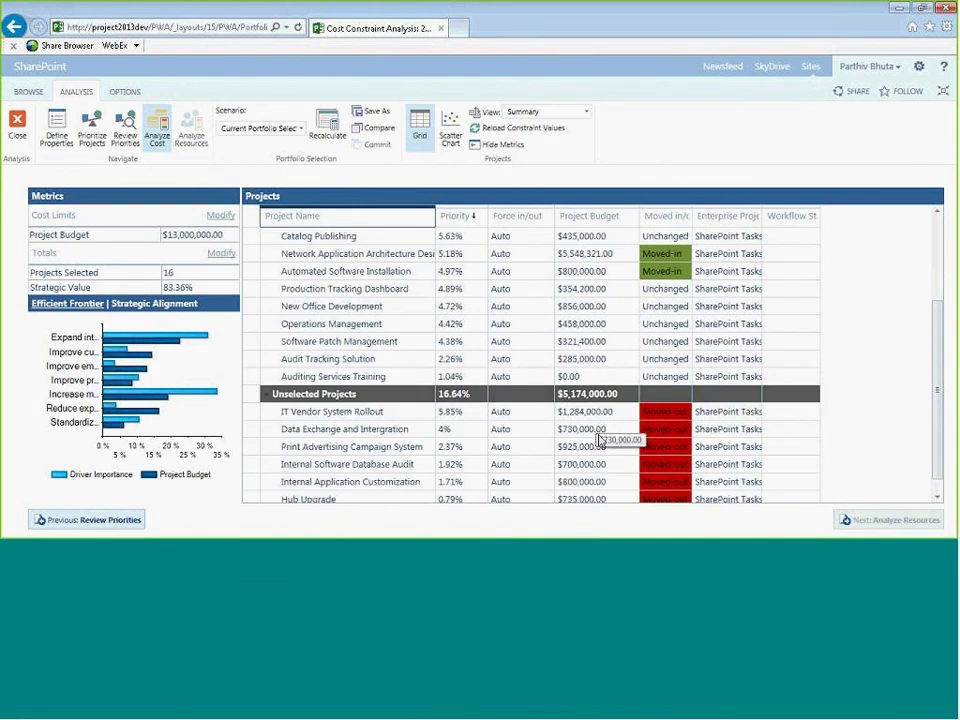
pyautogui.click(405, 465)
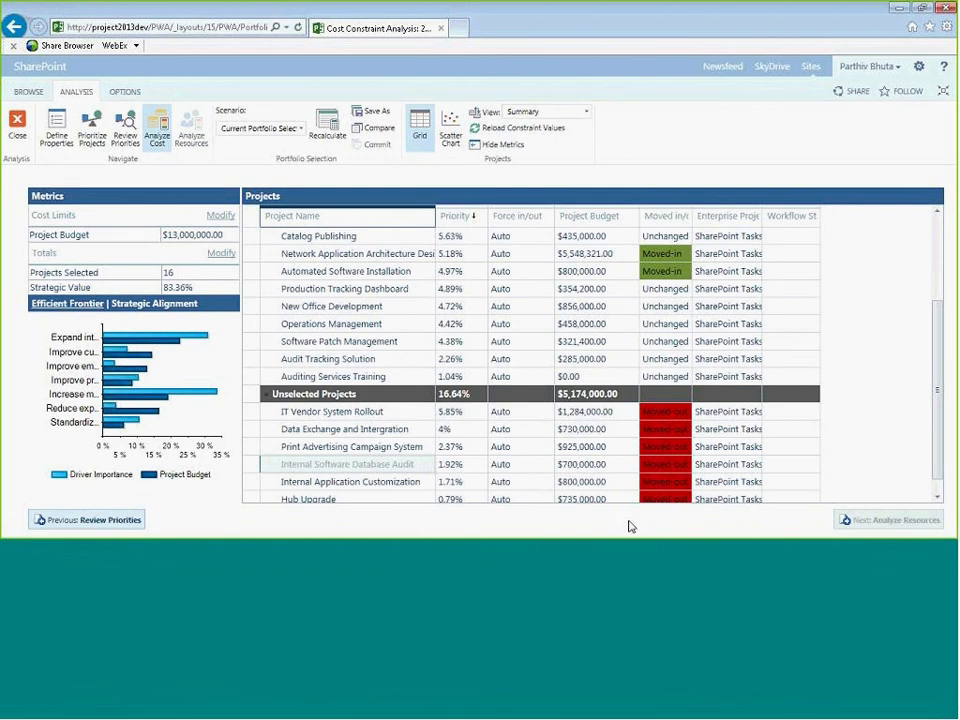
pyautogui.click(664, 466)
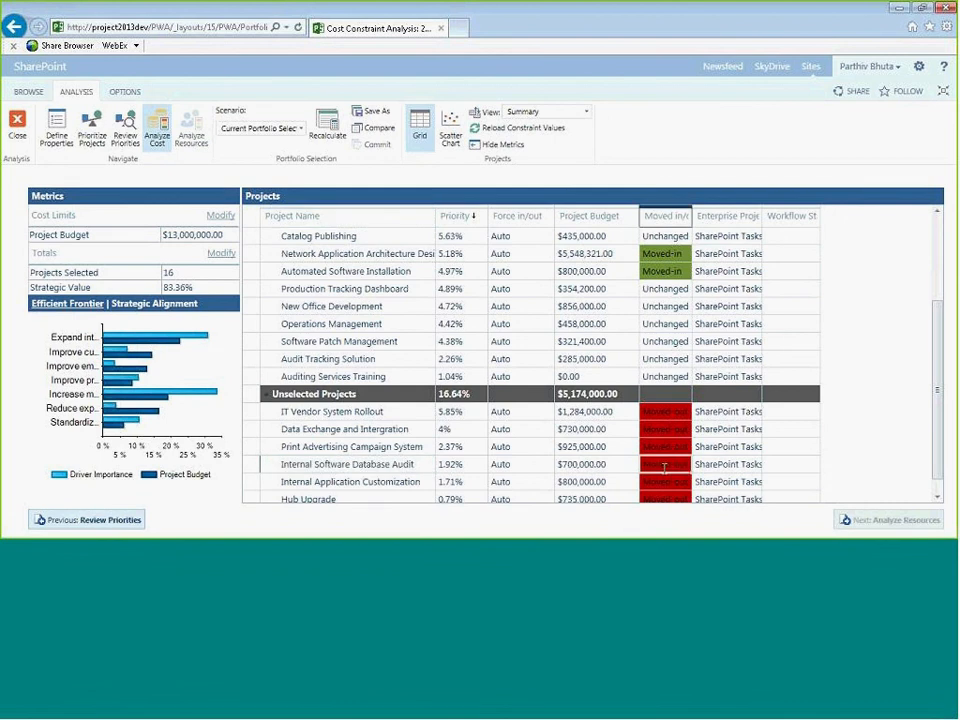
pyautogui.click(706, 468)
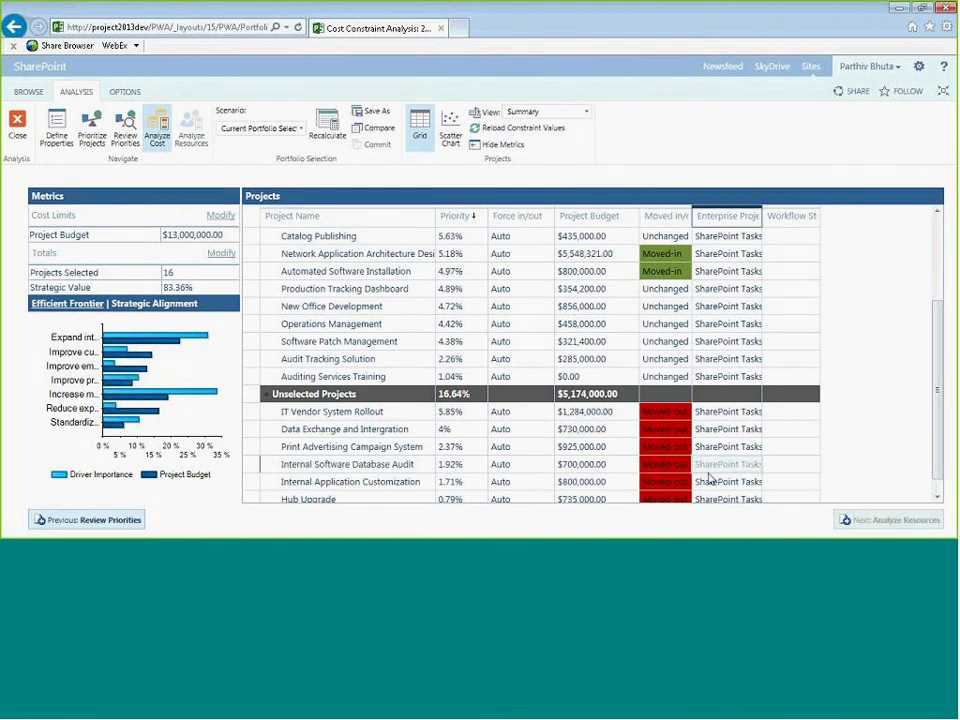
pyautogui.click(397, 463)
pyautogui.click(668, 465)
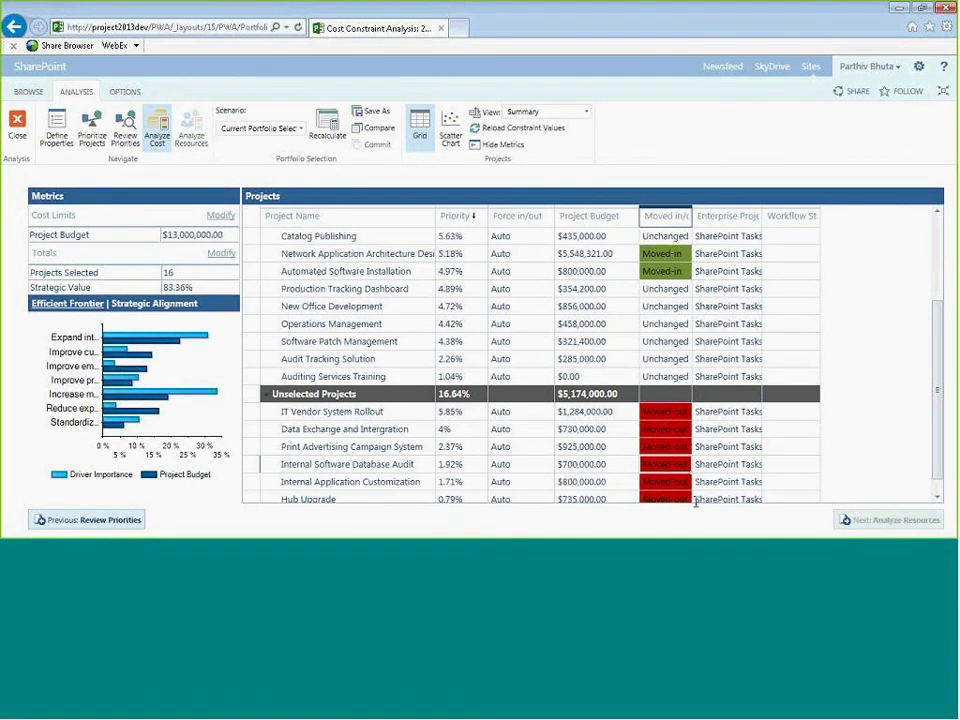
pyautogui.click(646, 291)
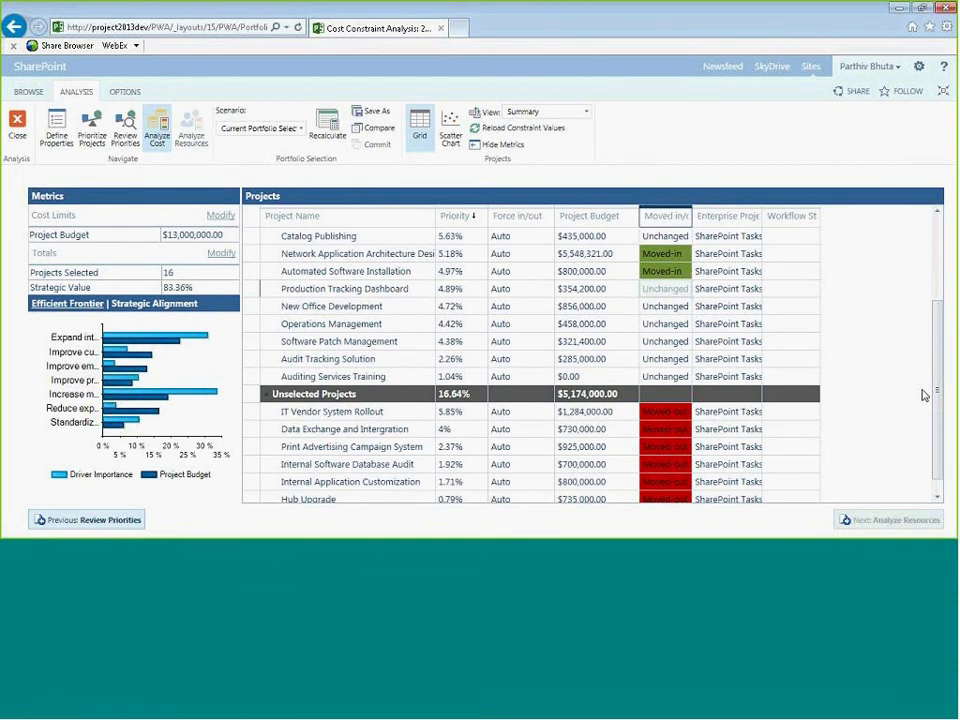
# - Save the current portfolio selection as a scenario named 2013 portfolio analysis
pyautogui.click(377, 112)
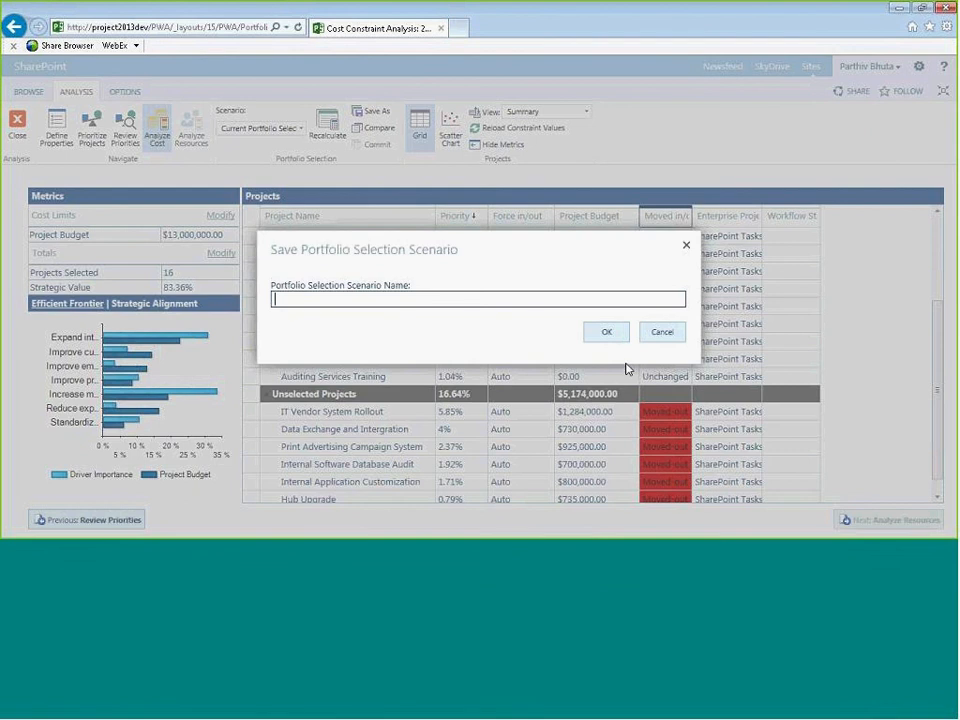
pyautogui.write('2013 portfolio analysis')
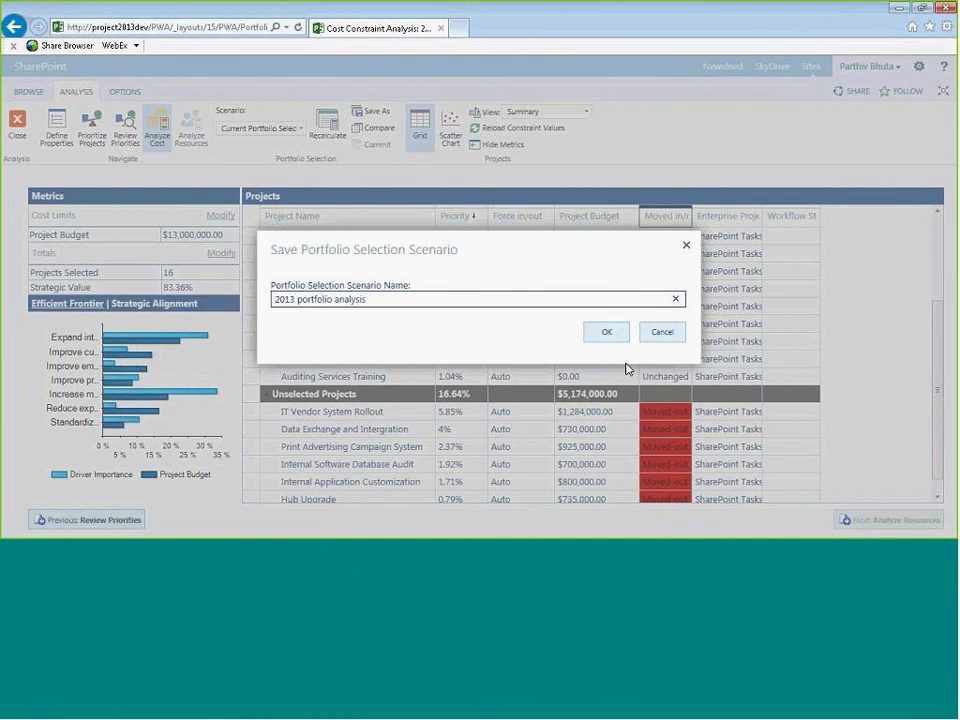
pyautogui.click(597, 335)
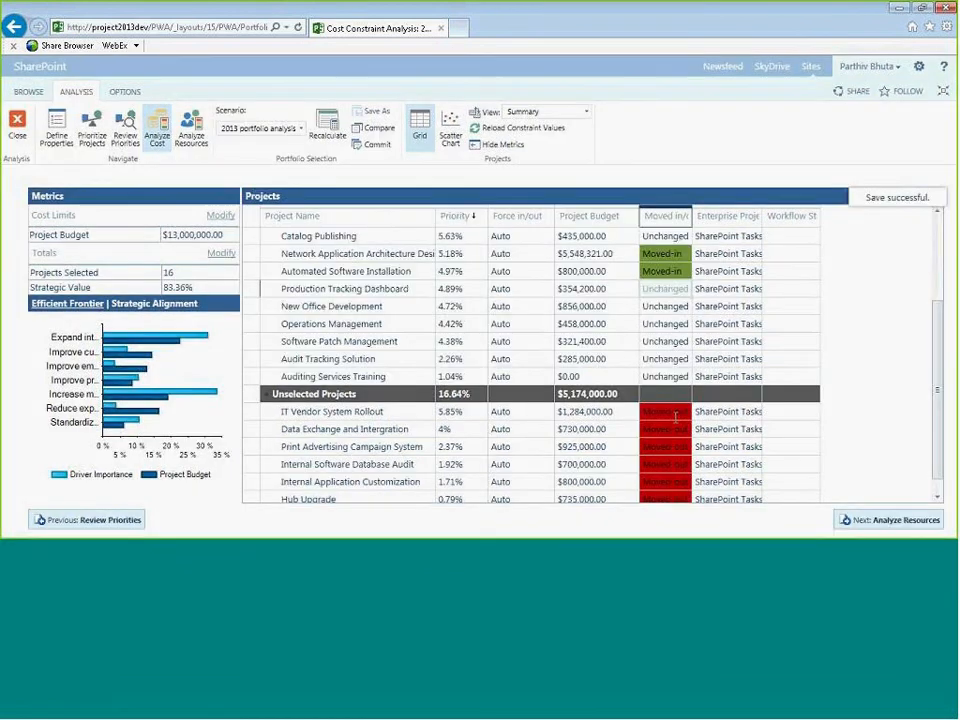
# - Open the resource constraint analysis and examine the selected projects' Gantt chart timeline
pyautogui.click(196, 133)
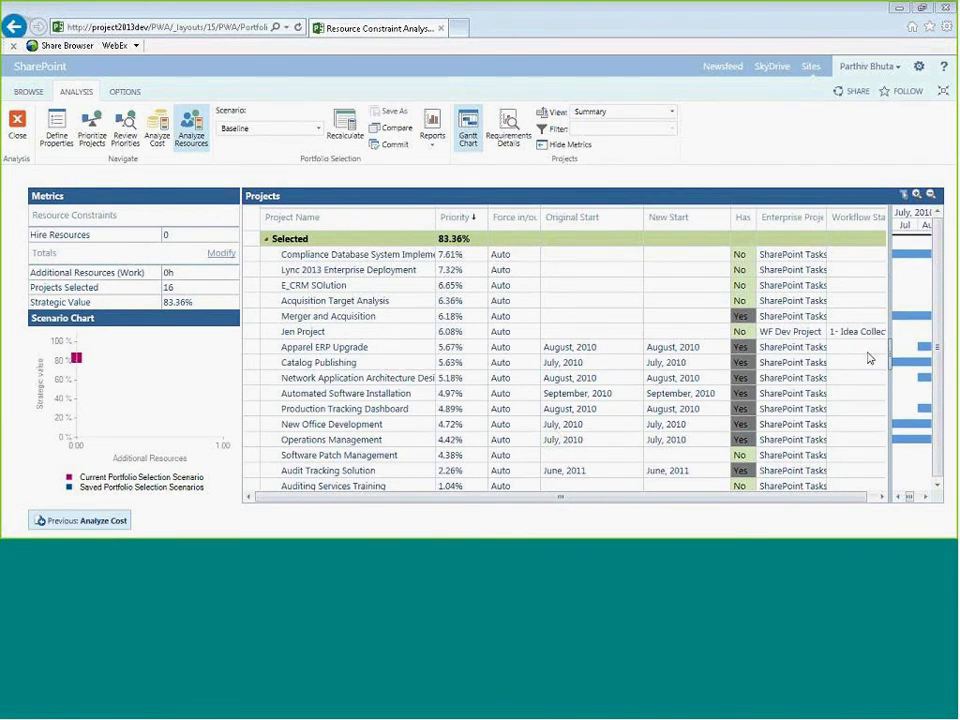
pyautogui.moveTo(890, 352); pyautogui.dragTo(481, 357)
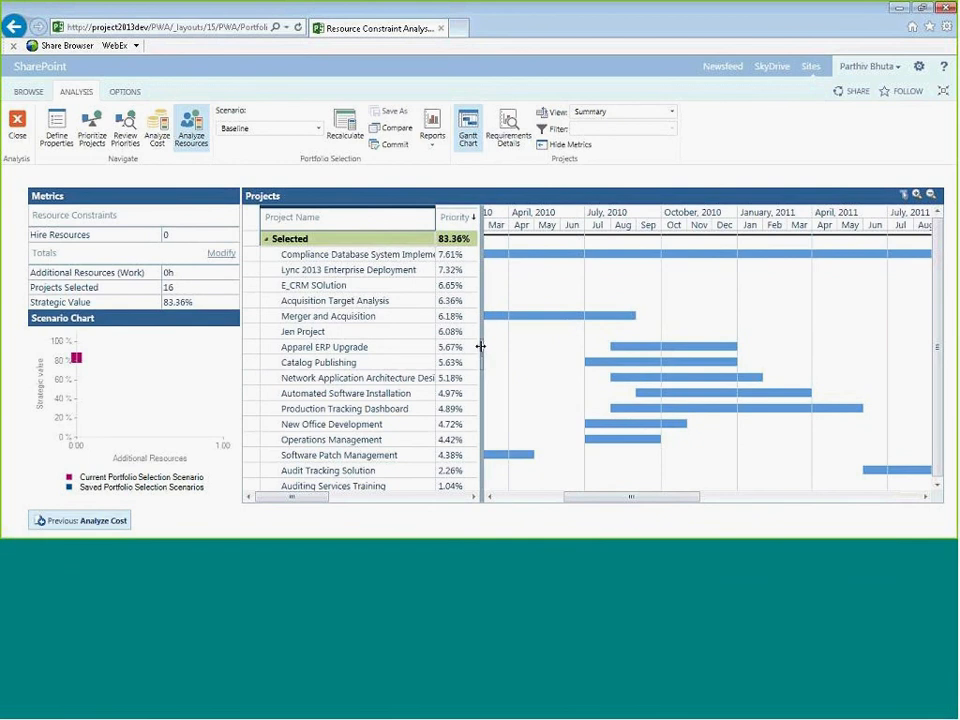
pyautogui.moveTo(481, 347); pyautogui.dragTo(475, 347)
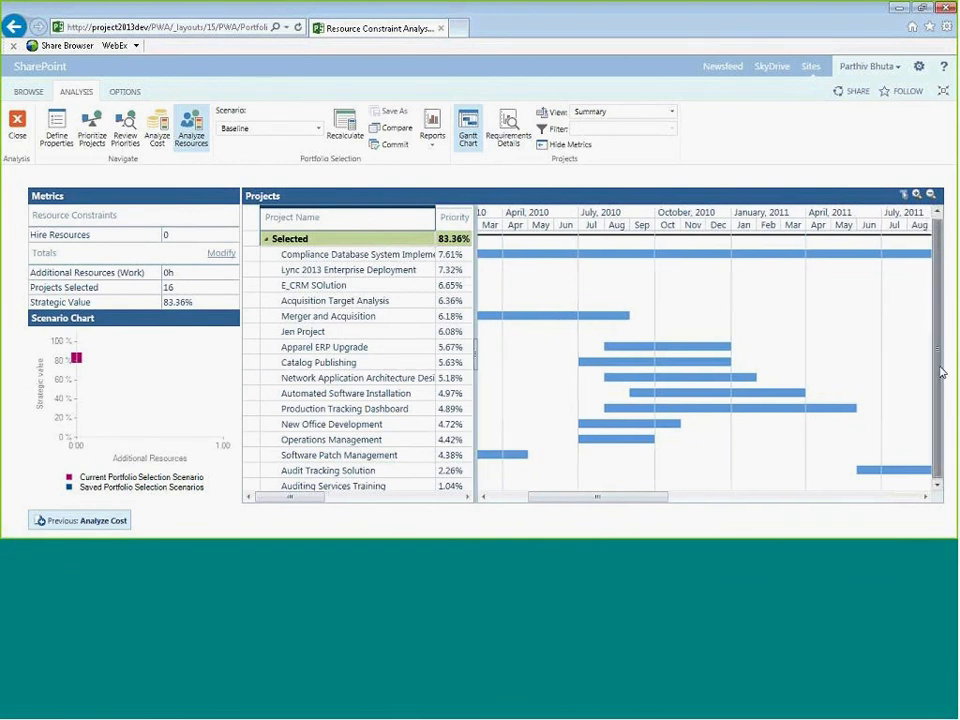
pyautogui.moveTo(938, 341); pyautogui.dragTo(938, 358)
pyautogui.moveTo(646, 505); pyautogui.dragTo(608, 505)
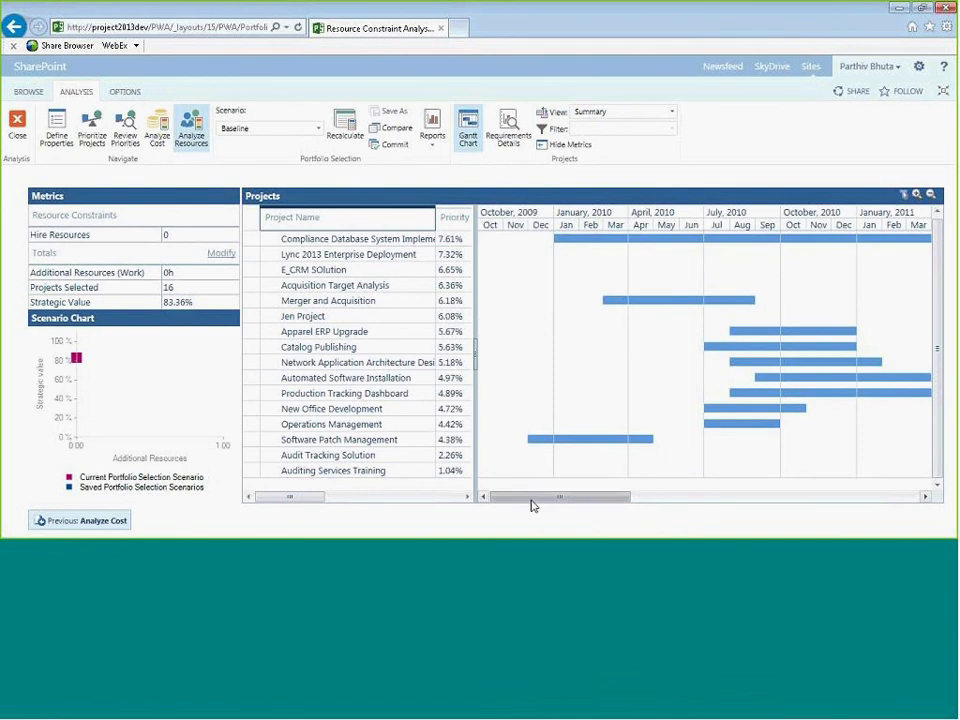
pyautogui.moveTo(536, 499); pyautogui.dragTo(573, 490)
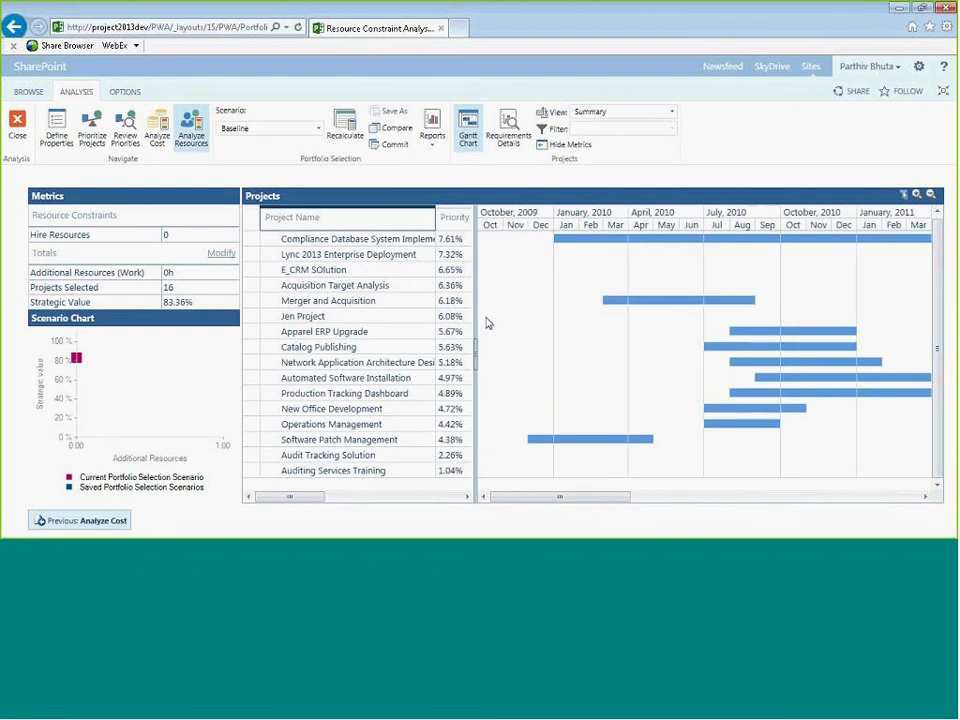
pyautogui.moveTo(475, 328); pyautogui.dragTo(845, 336)
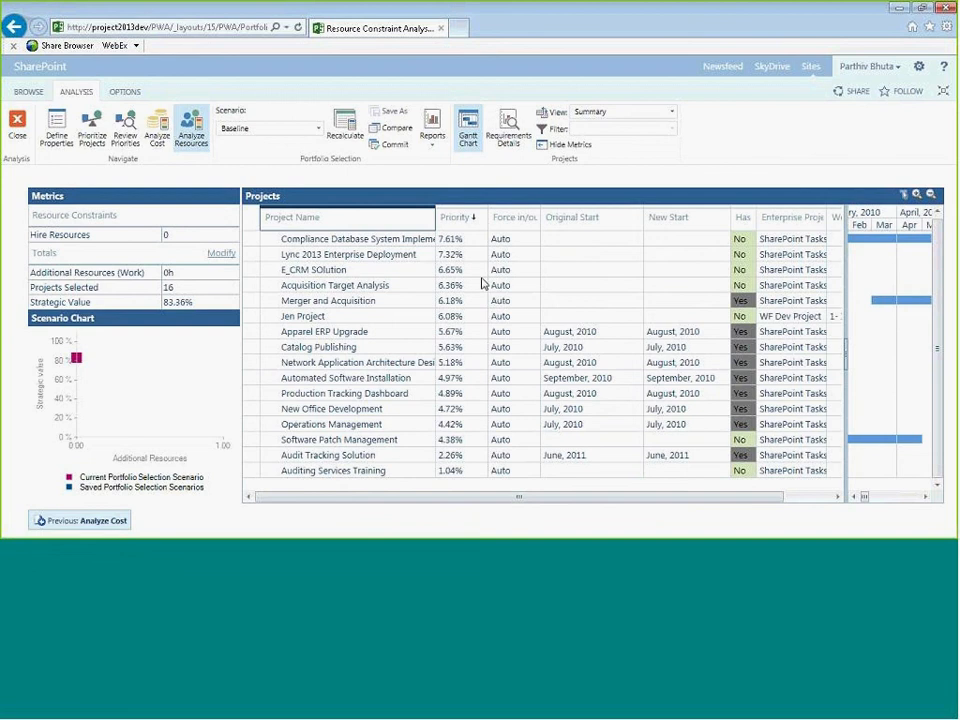
# - Examine the project grid columns, including the Force in/out options, original and new start dates and project types
pyautogui.click(452, 269)
pyautogui.click(520, 270)
pyautogui.click(551, 270)
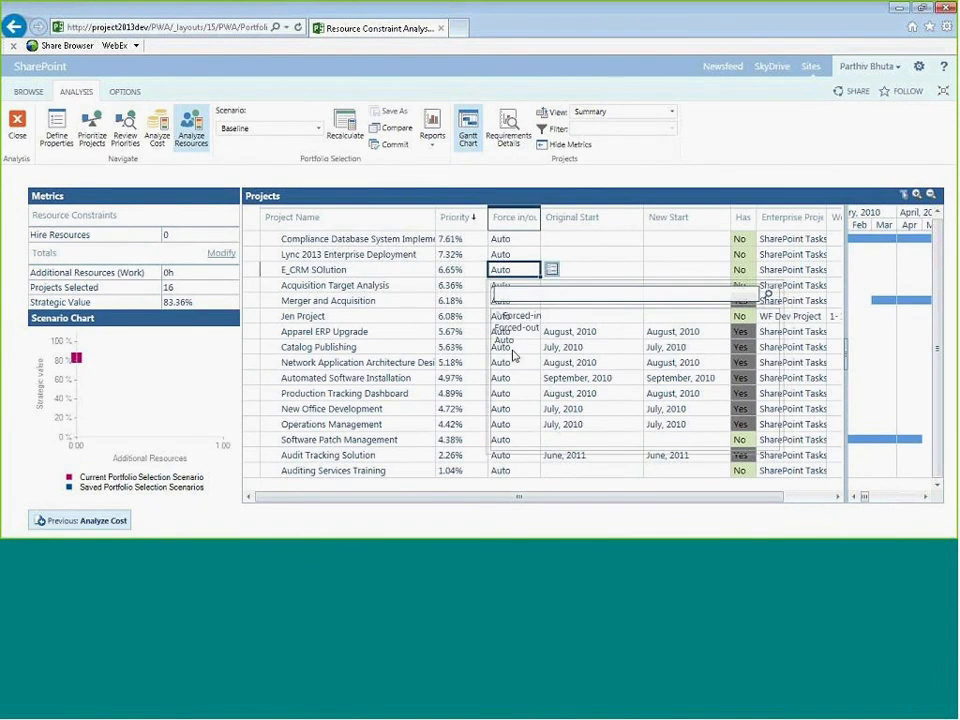
pyautogui.click(579, 257)
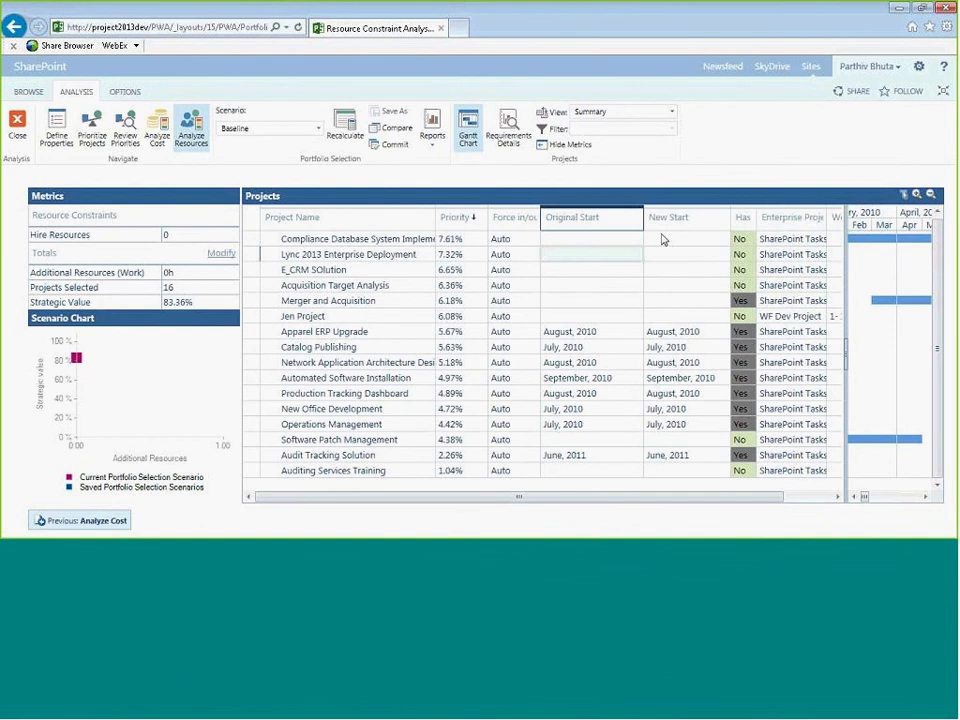
pyautogui.click(778, 251)
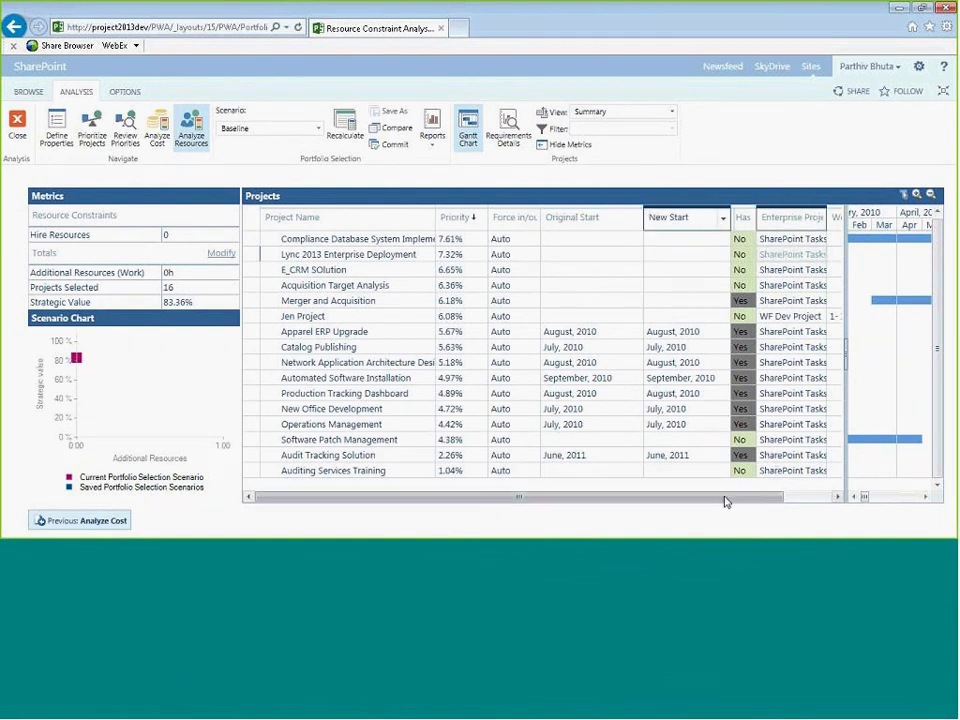
pyautogui.moveTo(750, 497); pyautogui.dragTo(778, 498)
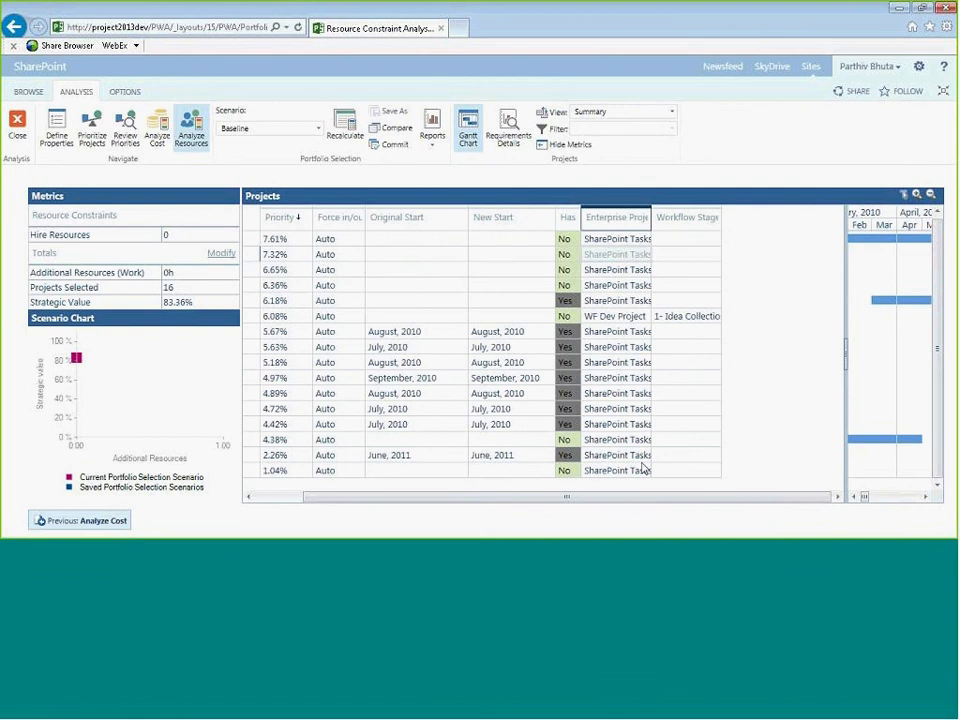
pyautogui.moveTo(649, 500); pyautogui.dragTo(498, 494)
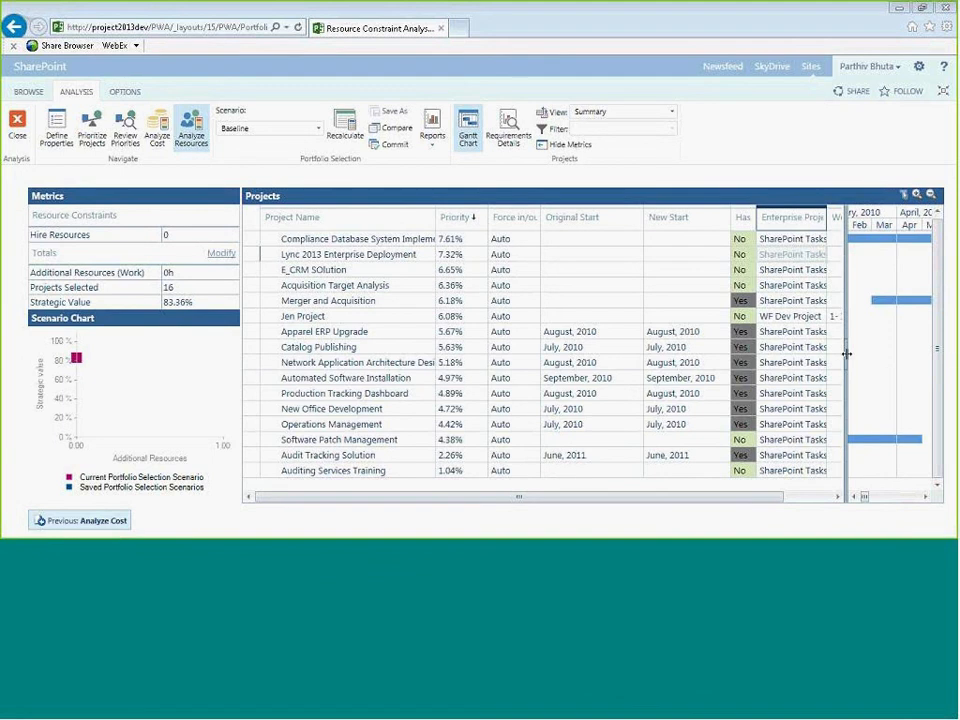
pyautogui.moveTo(846, 355); pyautogui.dragTo(682, 355)
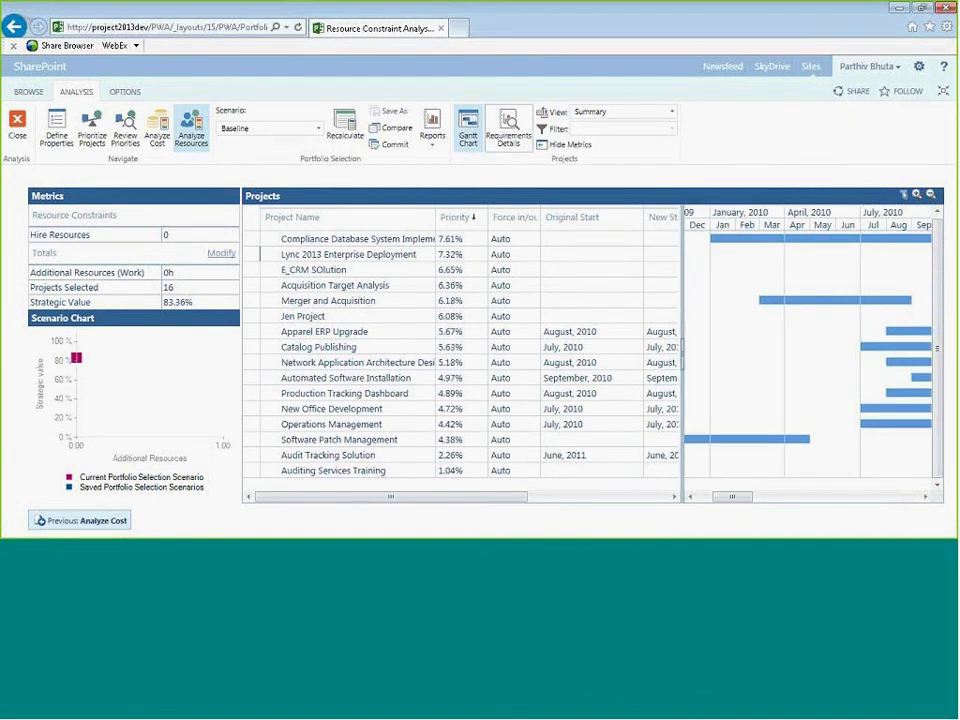
# - Show the requirements details and review monthly resource availability for each role
pyautogui.click(508, 120)
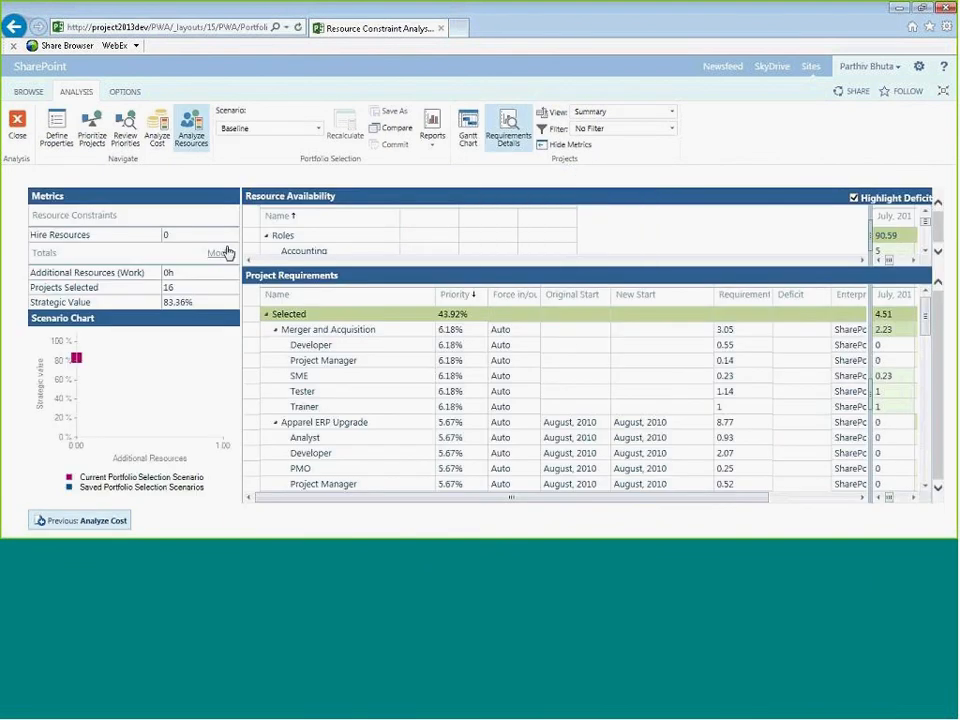
pyautogui.moveTo(869, 229); pyautogui.dragTo(450, 236)
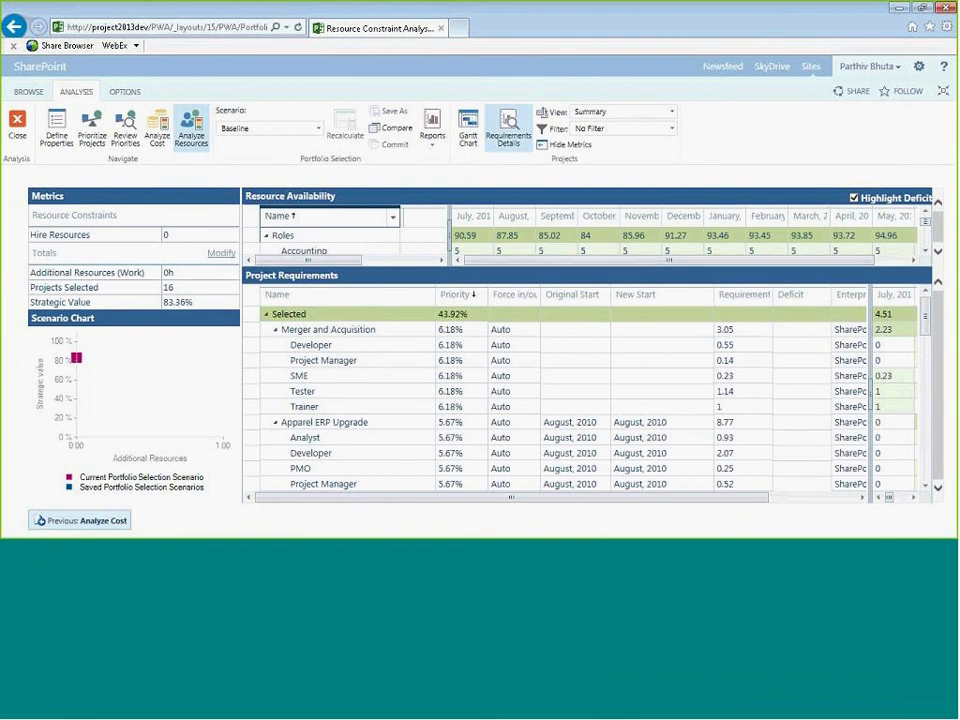
pyautogui.click(553, 236)
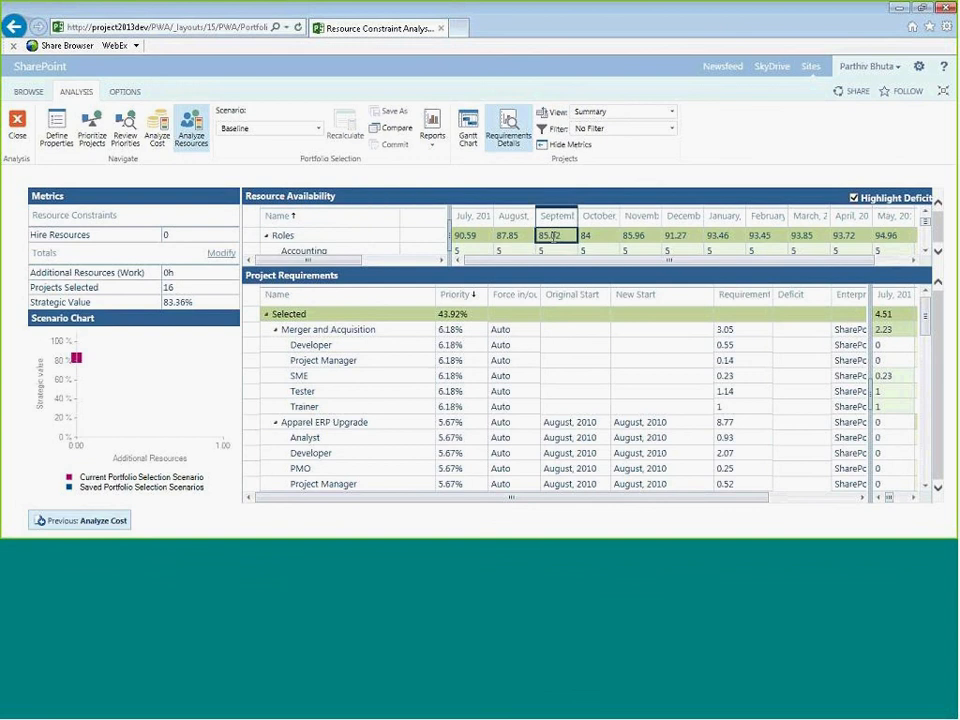
pyautogui.click(670, 251)
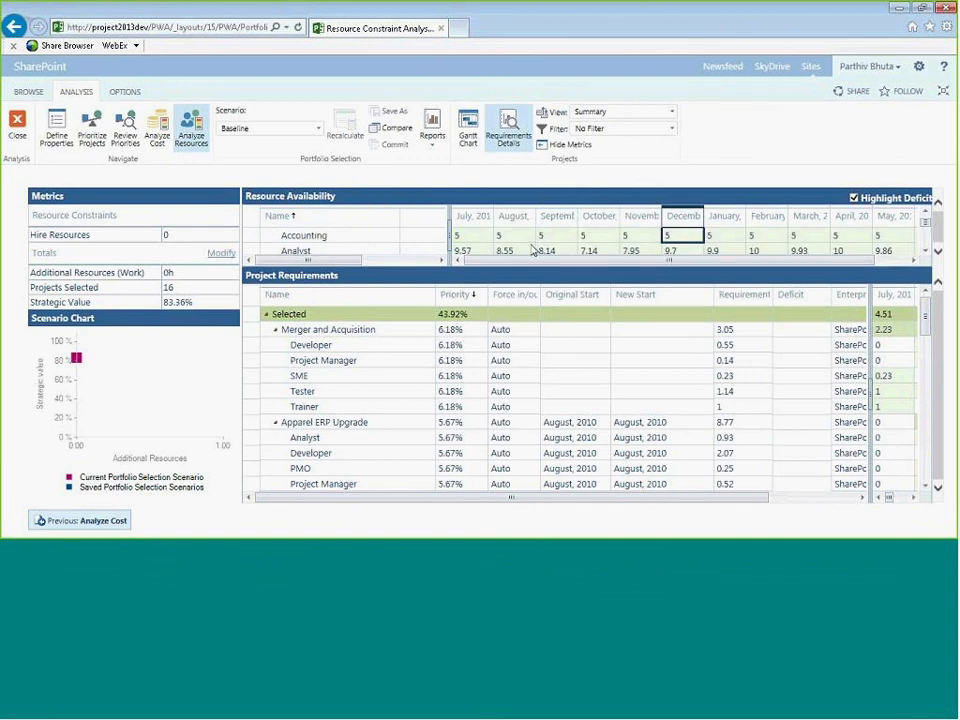
pyautogui.click(345, 240)
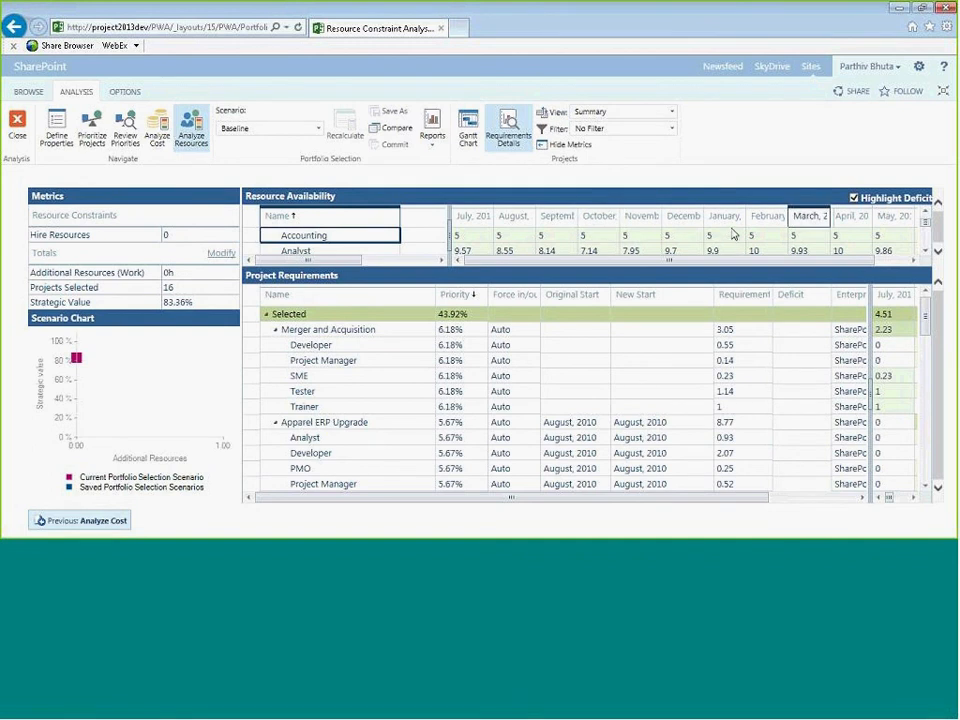
pyautogui.click(726, 237)
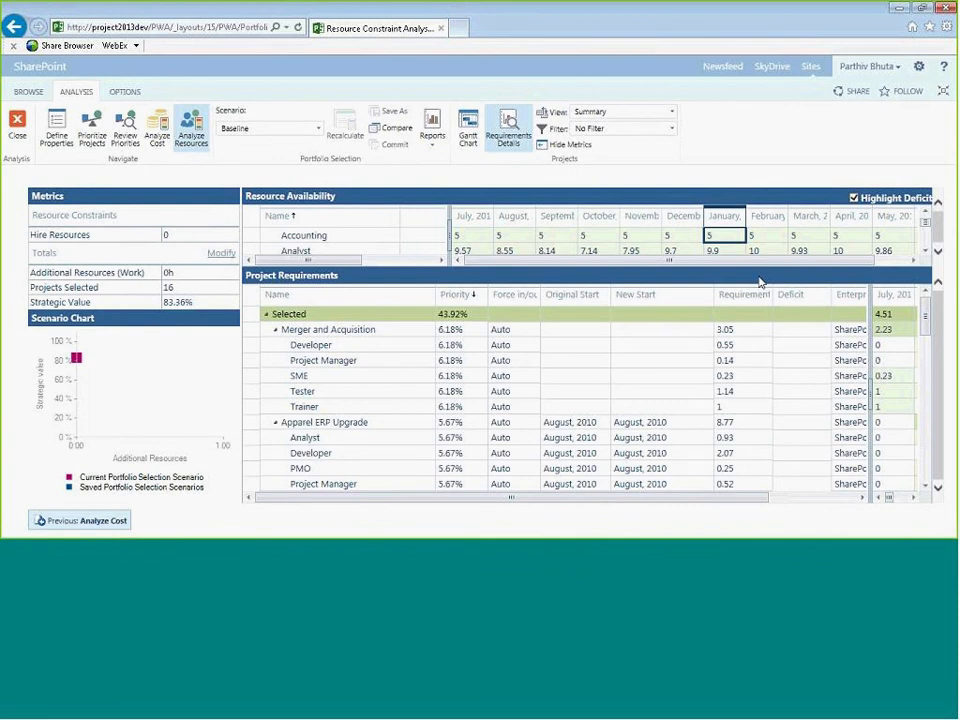
# - Review each selected project's role requirements by month in the project requirements grid
pyautogui.click(644, 397)
pyautogui.click(320, 345)
pyautogui.click(323, 360)
pyautogui.click(326, 381)
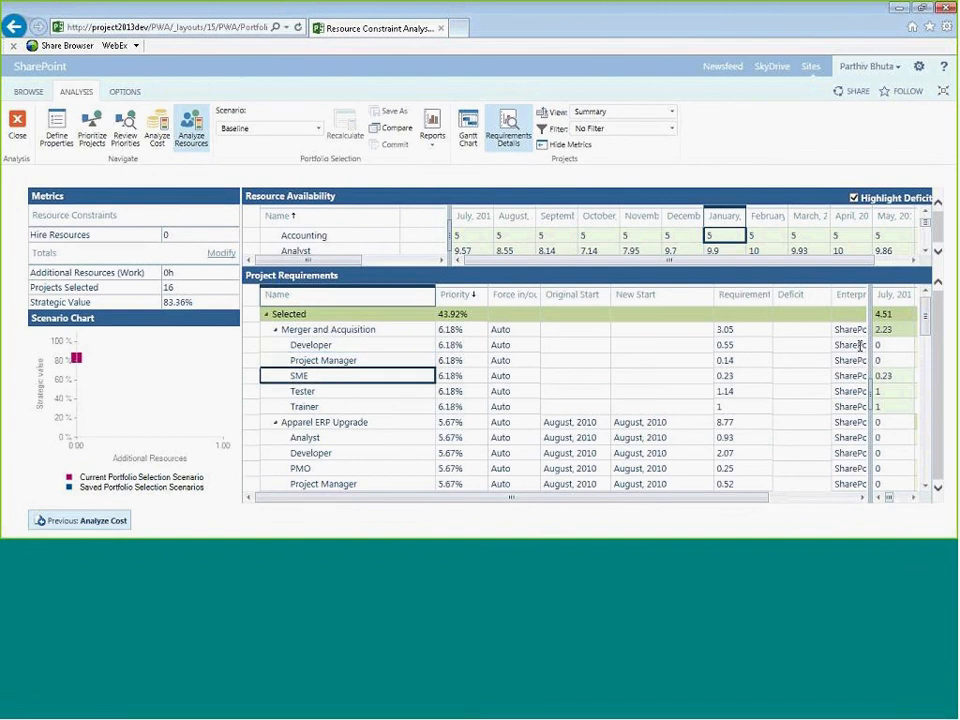
pyautogui.moveTo(870, 340); pyautogui.dragTo(498, 333)
pyautogui.click(565, 345)
pyautogui.click(686, 345)
pyautogui.click(808, 346)
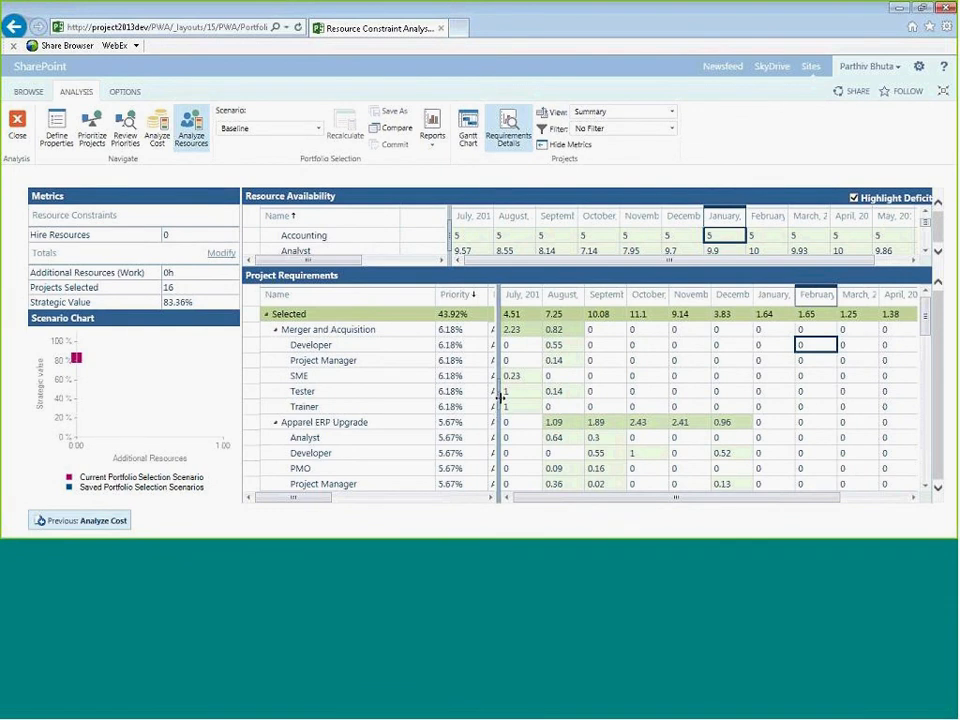
pyautogui.moveTo(499, 398); pyautogui.dragTo(669, 396)
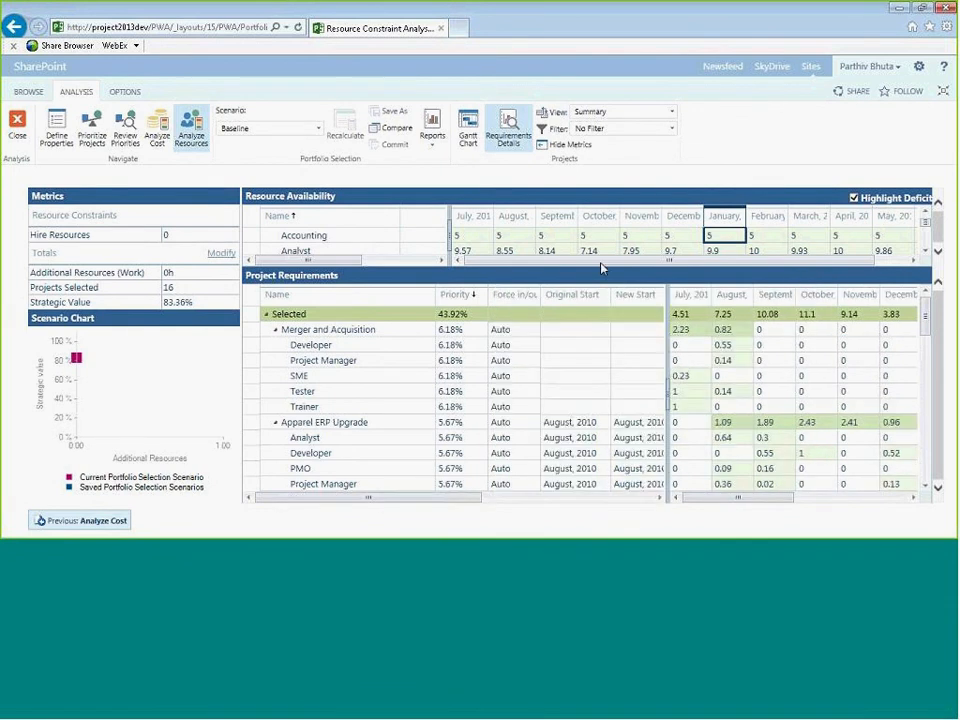
# - Return to the Gantt chart and compare the projects' original and new start dates
pyautogui.click(465, 131)
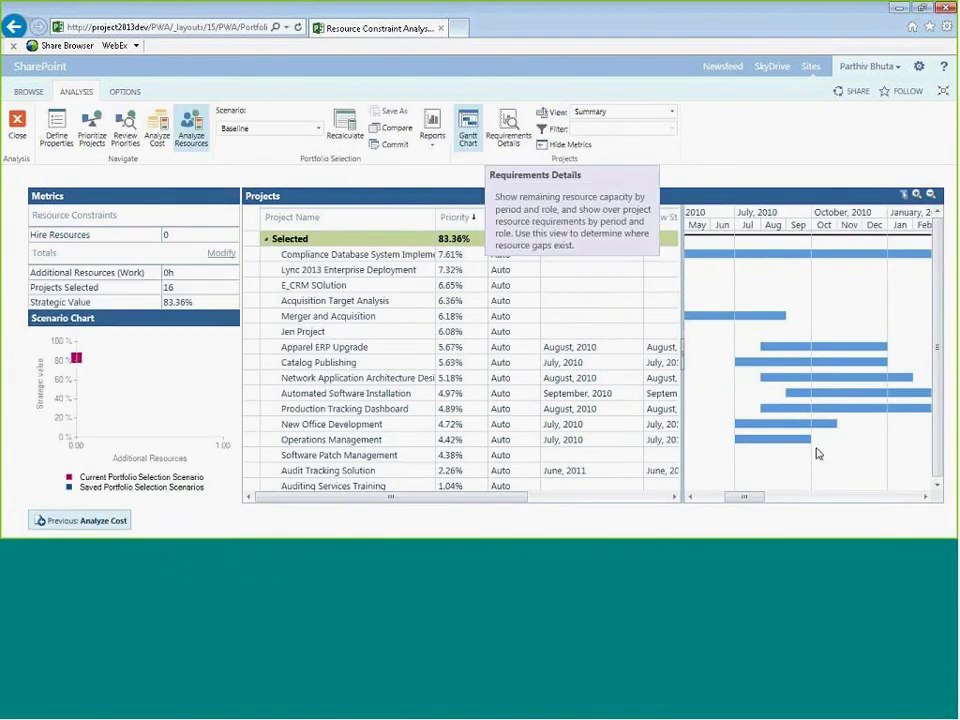
pyautogui.moveTo(678, 334); pyautogui.dragTo(709, 313)
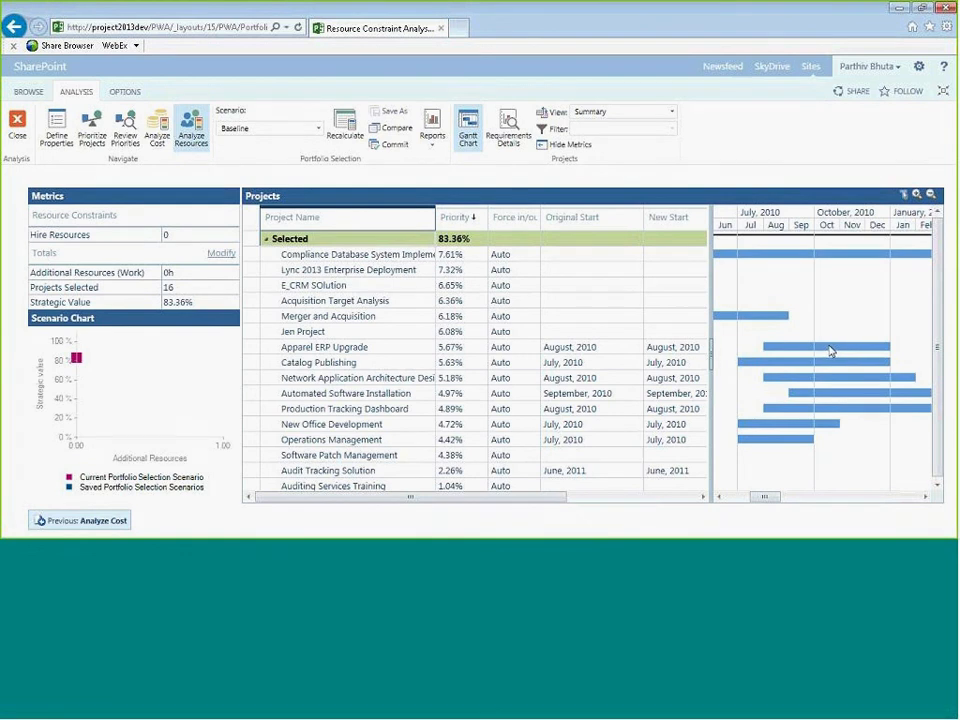
pyautogui.click(383, 351)
pyautogui.click(390, 366)
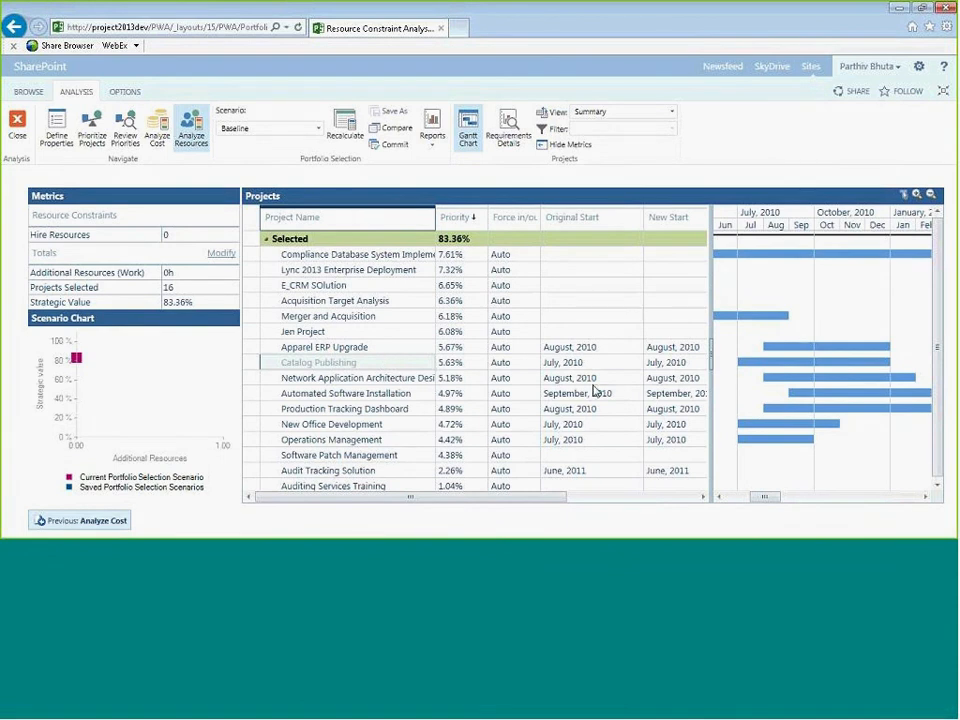
pyautogui.click(622, 366)
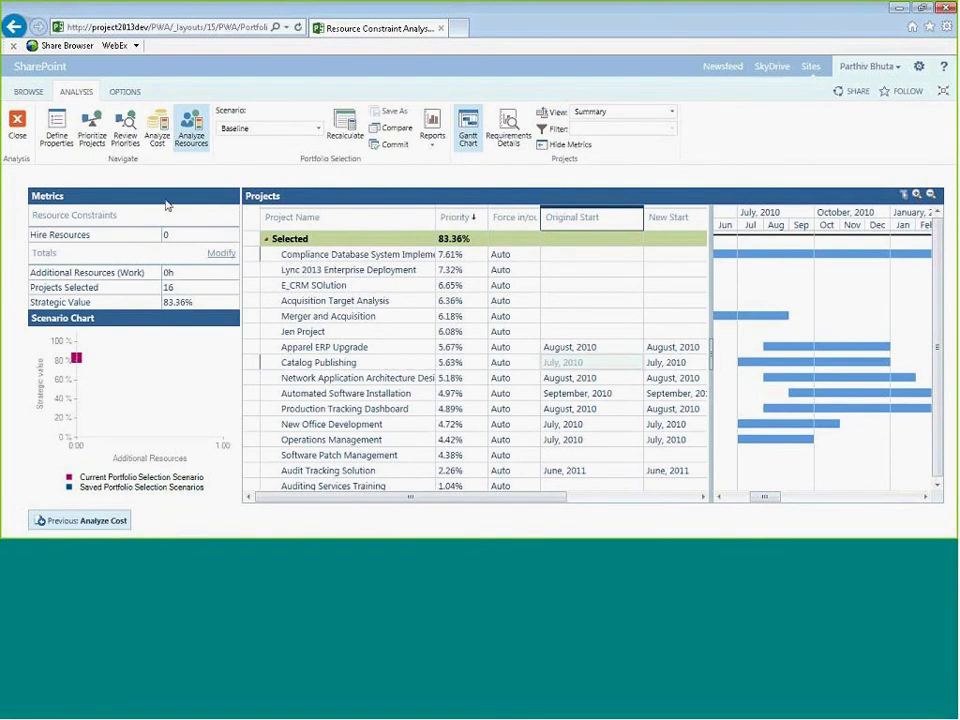
# - Display the resource report listing each role's capacity by month
pyautogui.click(160, 235)
pyautogui.click(441, 145)
pyautogui.click(445, 164)
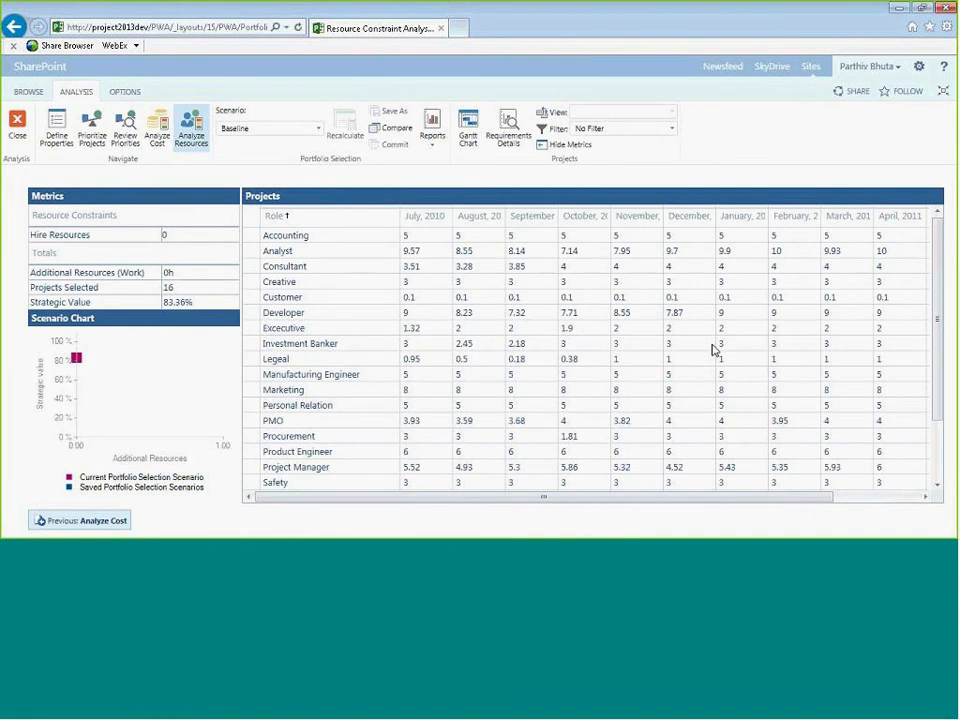
# - Examine each role's monthly capacity values across the resource report grid, scrolling through all roles
pyautogui.click(584, 328)
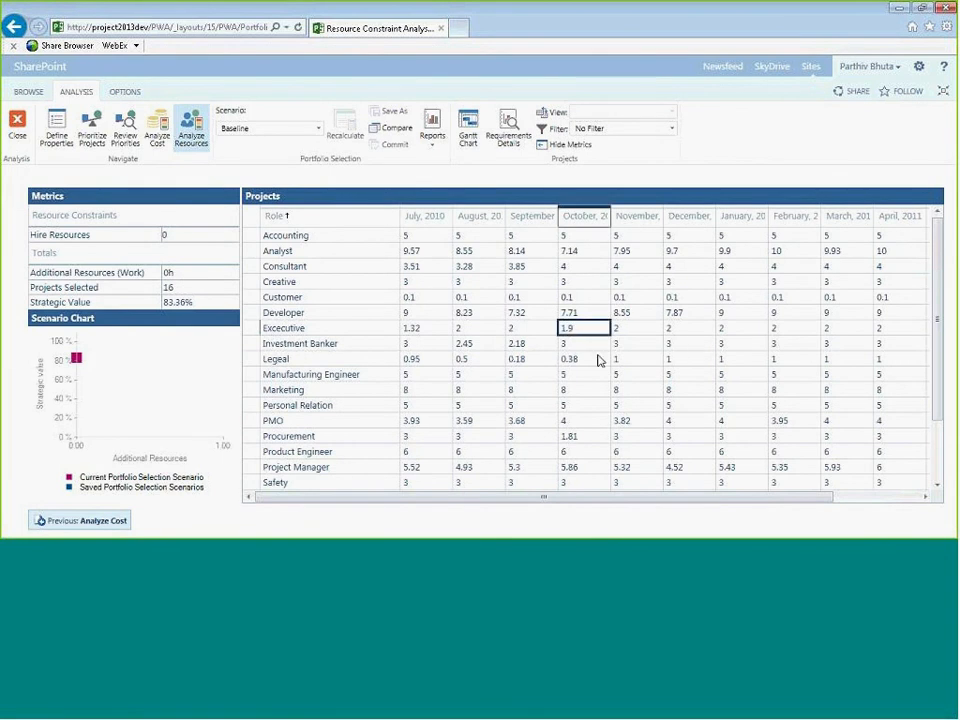
pyautogui.click(704, 389)
pyautogui.scroll(-2, 699, 396)
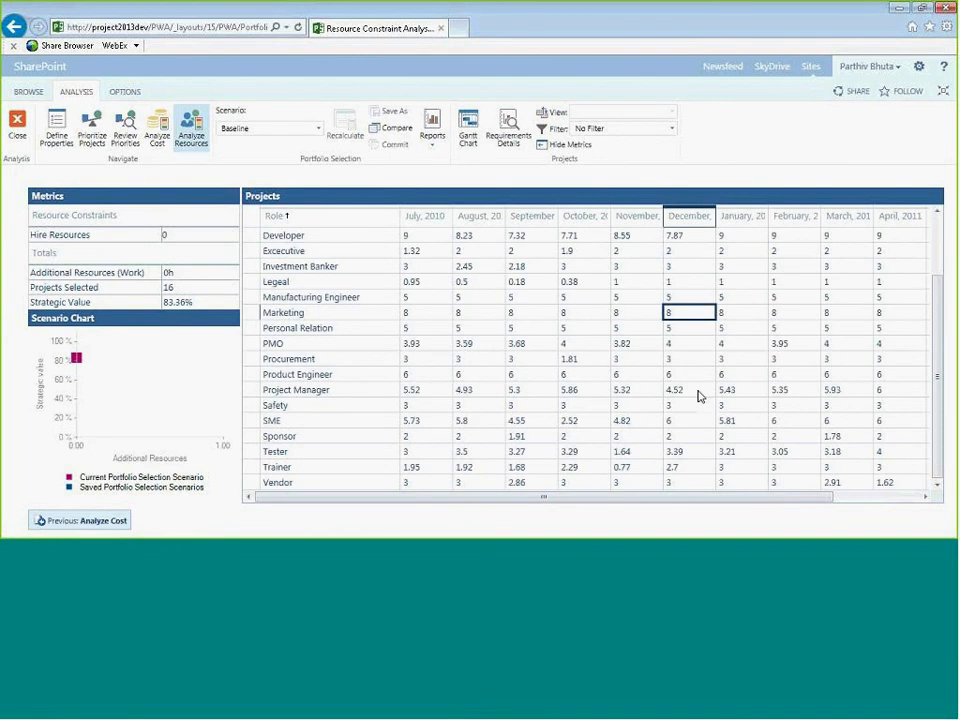
pyautogui.scroll(1, 700, 398)
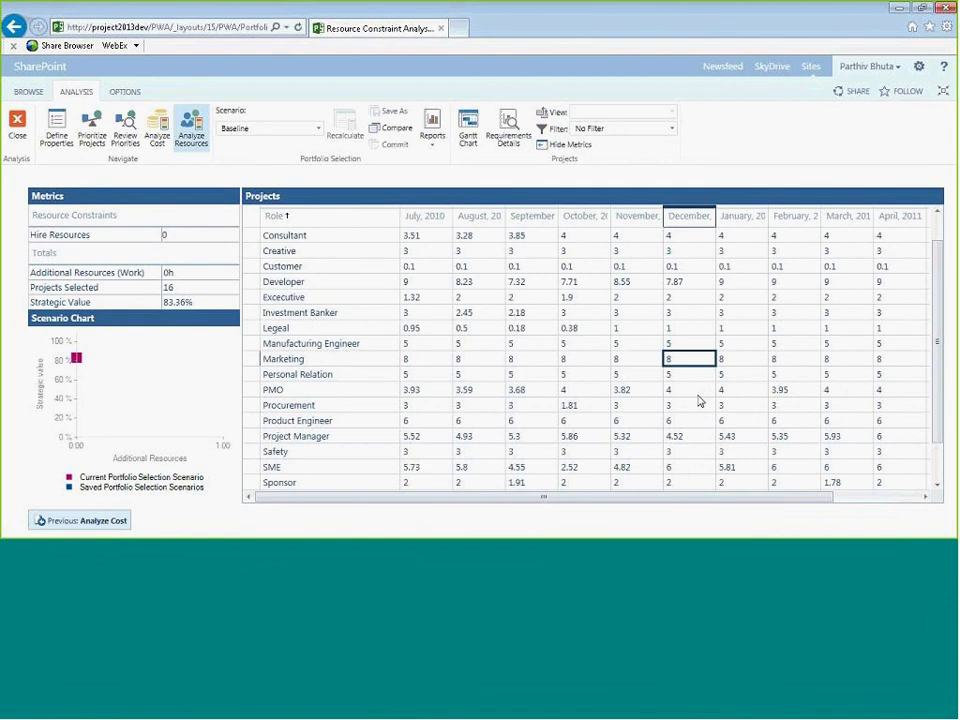
pyautogui.scroll(1, 699, 401)
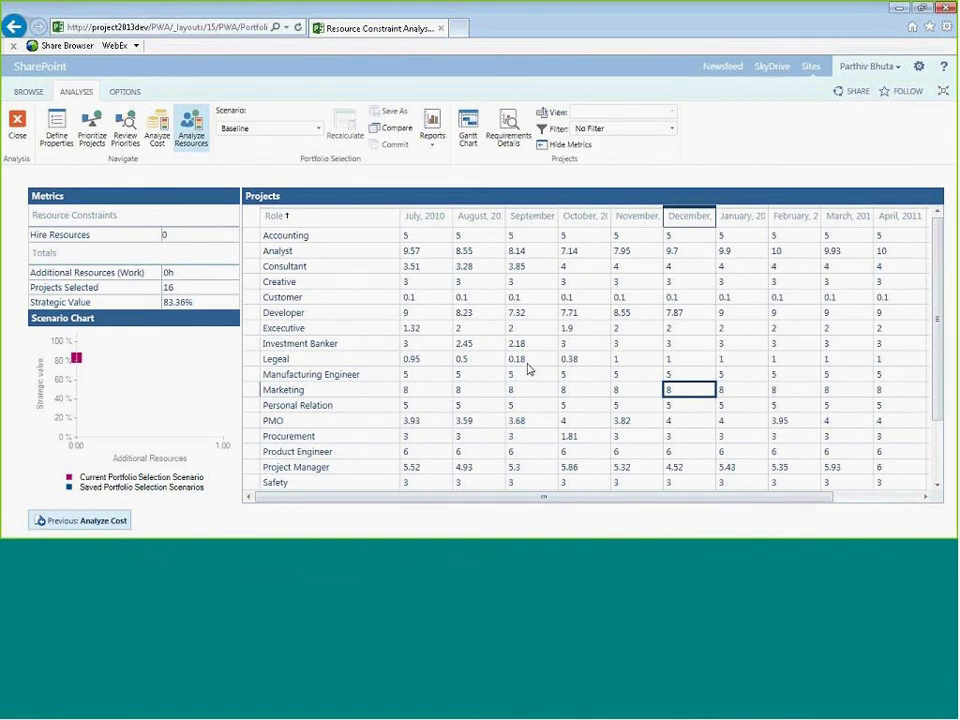
pyautogui.click(552, 343)
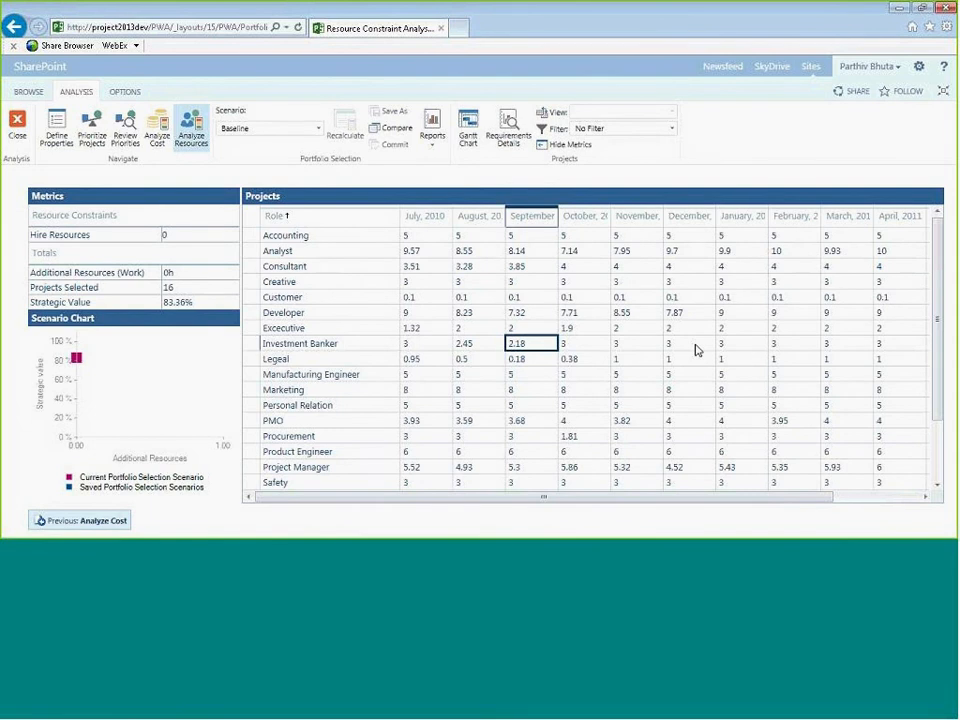
pyautogui.click(408, 327)
pyautogui.scroll(-2, 408, 327)
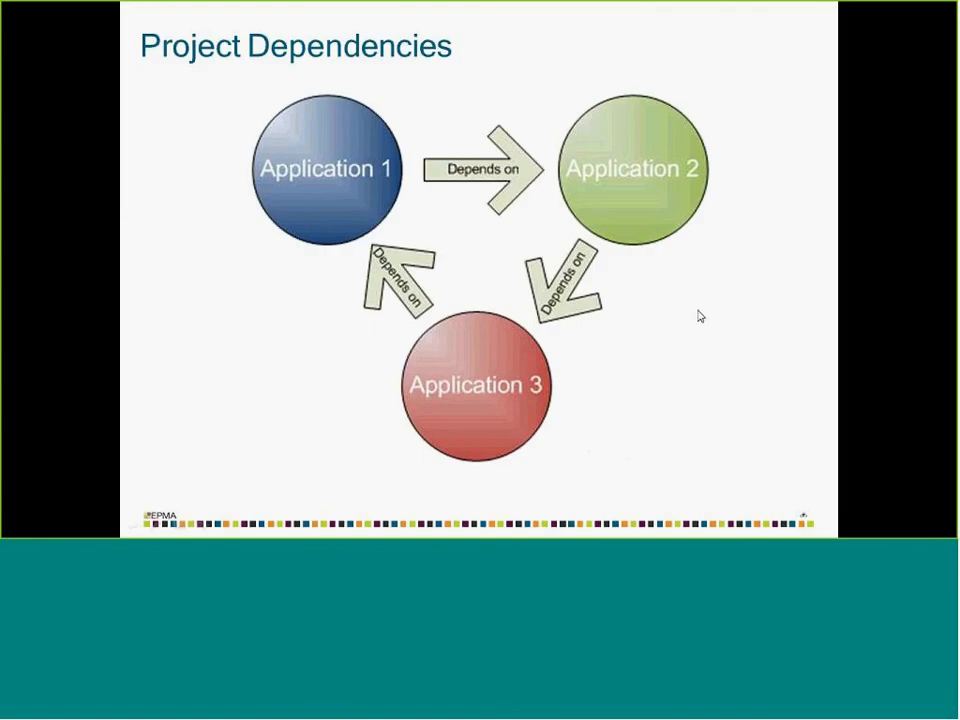
pyautogui.click(701, 311)
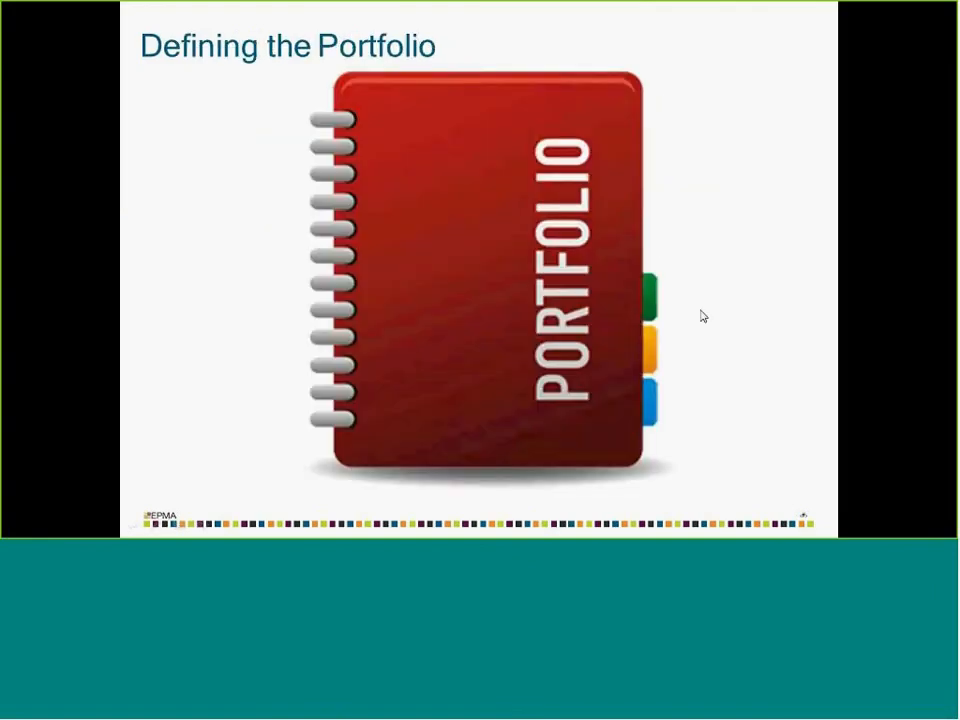
pyautogui.click(701, 311)
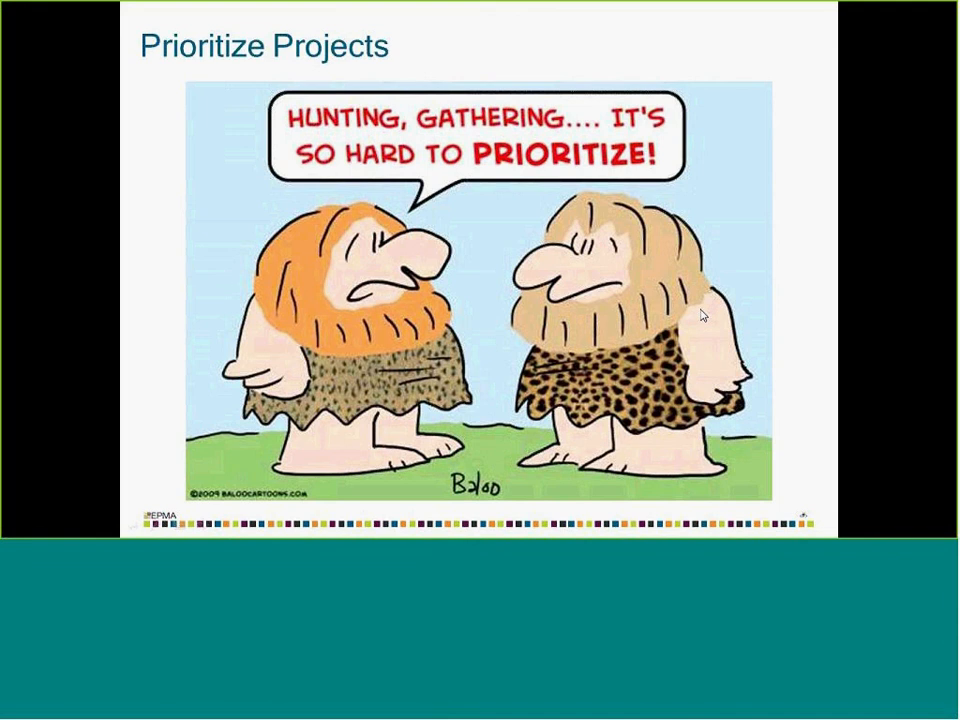
pyautogui.click(701, 315)
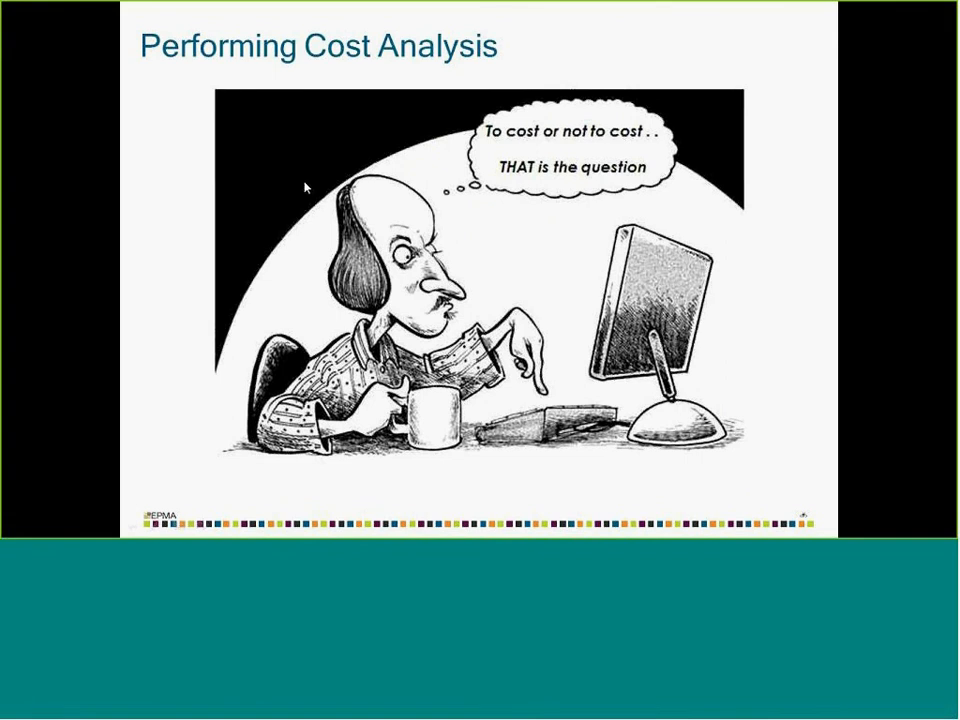
pyautogui.click(600, 264)
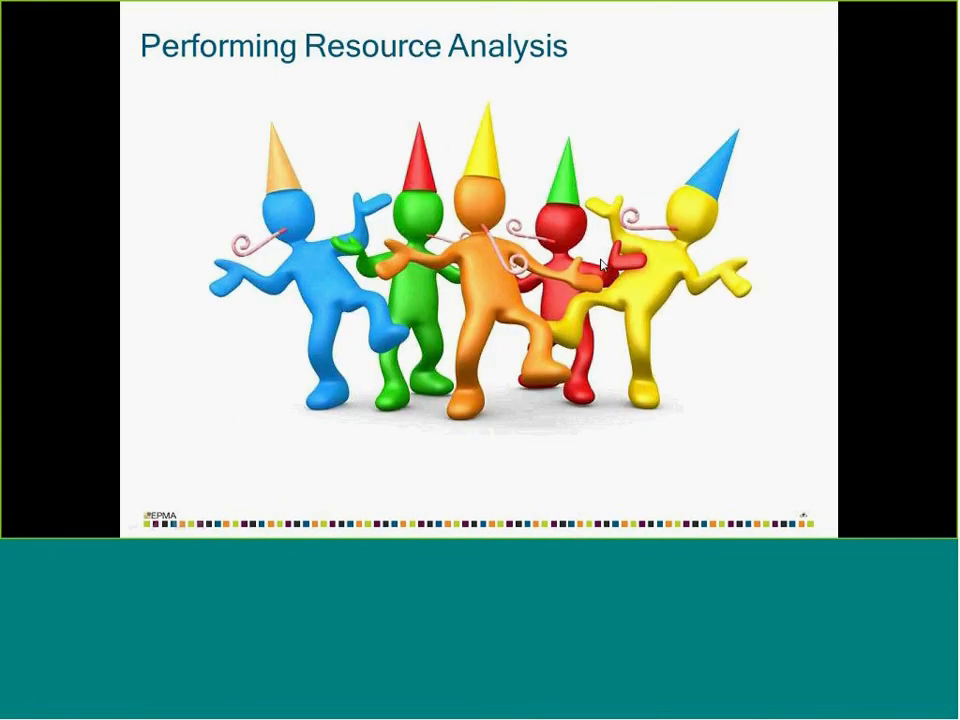
pyautogui.click(513, 263)
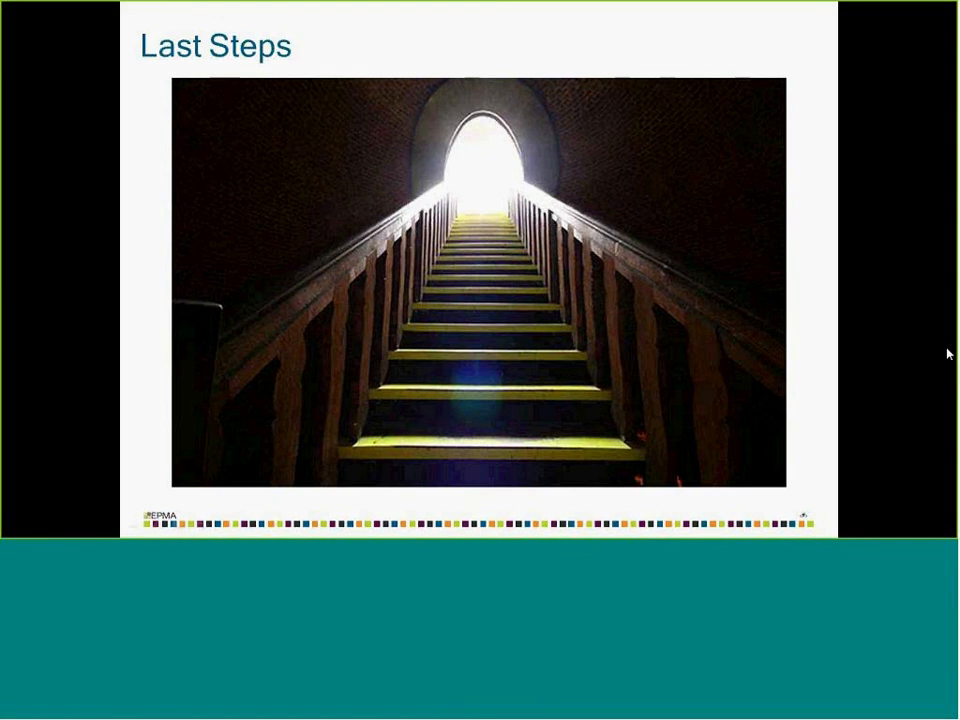
pyautogui.hotkey('alt', 'Tab')
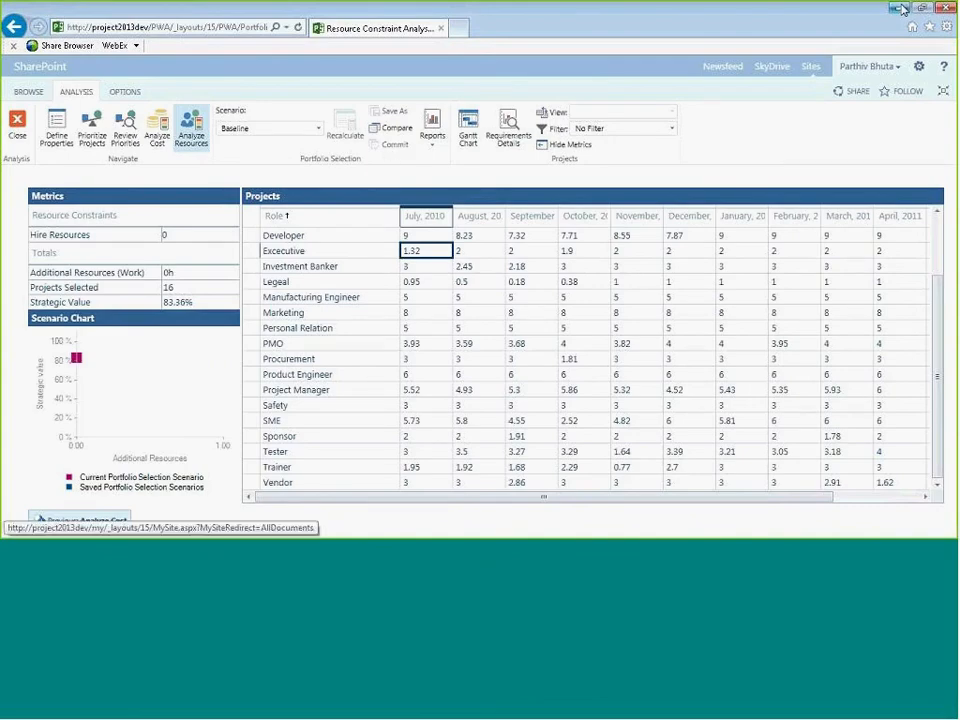
pyautogui.hotkey('alt', 'Tab')
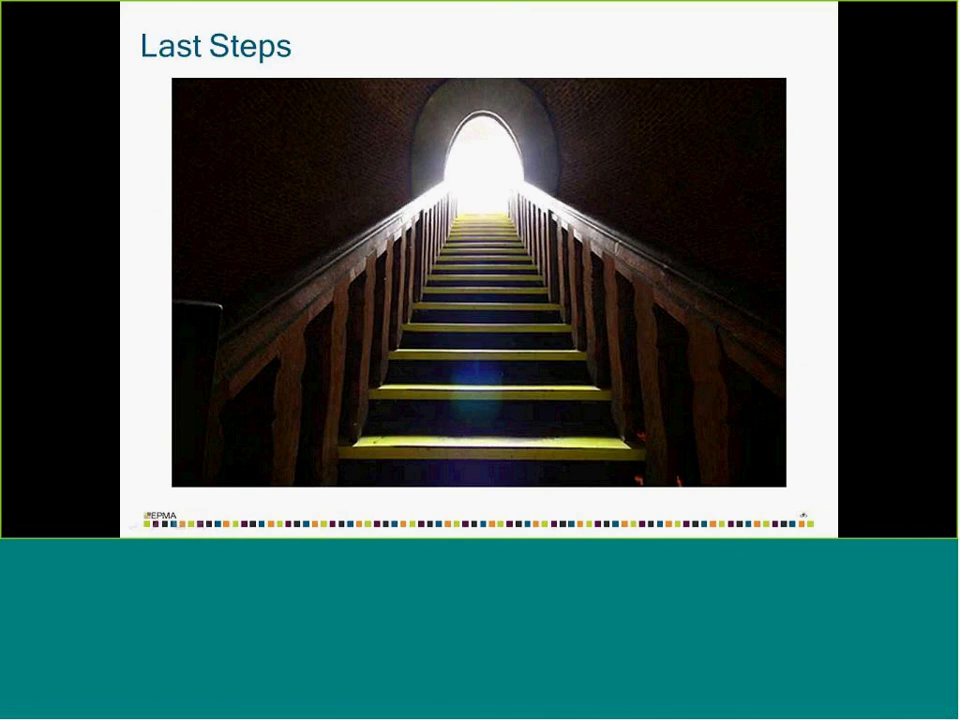